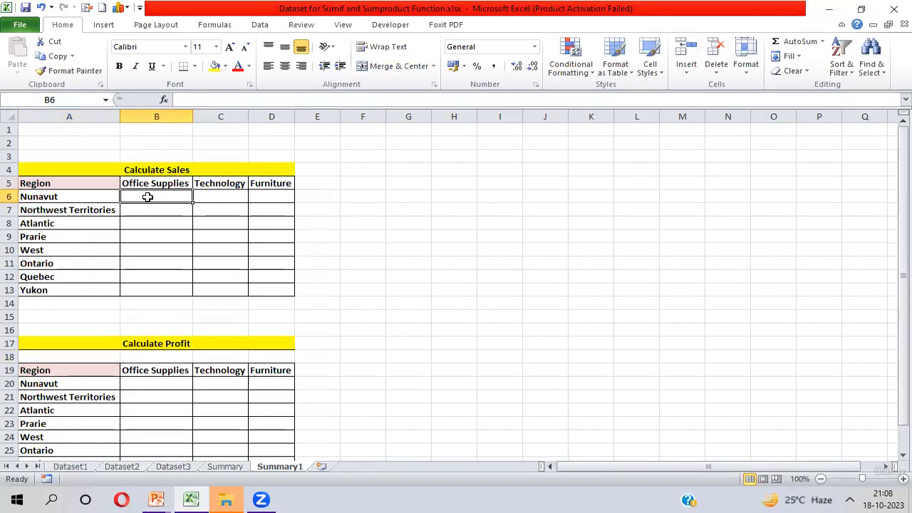
# Step: Start a SUMIFS formula in cell B6 for Nunavut's Office Supplies sales
pyautogui.write('=')
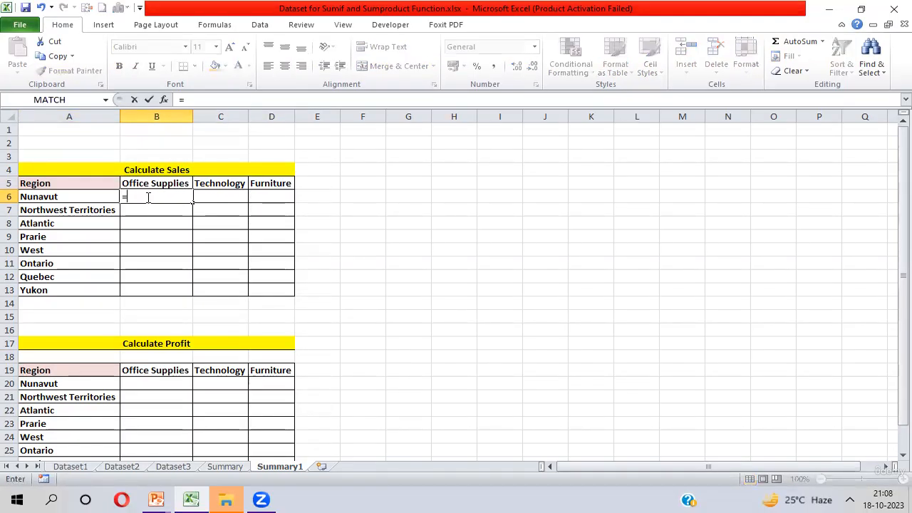
pyautogui.write('Sum')
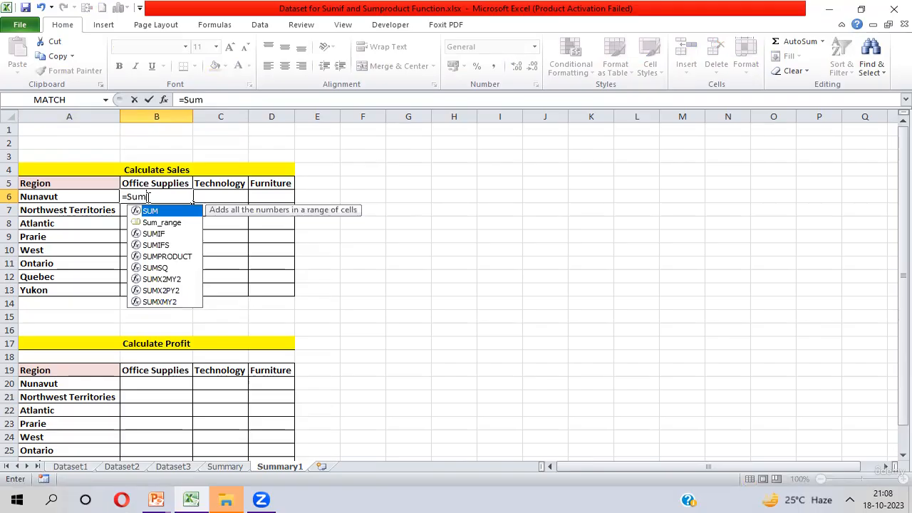
pyautogui.write('ifs')
pyautogui.press('Tab')
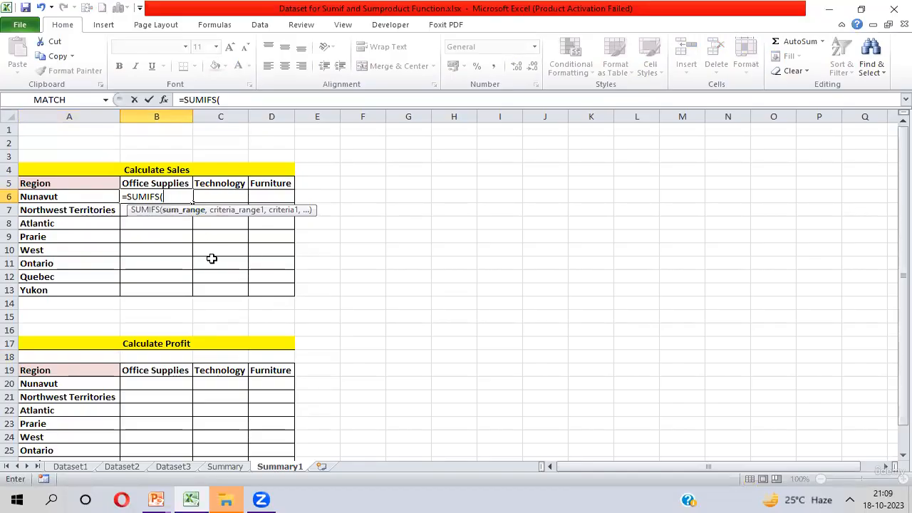
# Step: Set the formula's sum range to the Sales column on Dataset2, as the absolute range $F$2:$F$8400
pyautogui.hotkey('ctrl', 'pageup')
pyautogui.hotkey('ctrl', 'pageup')
pyautogui.hotkey('ctrl', 'pageup')
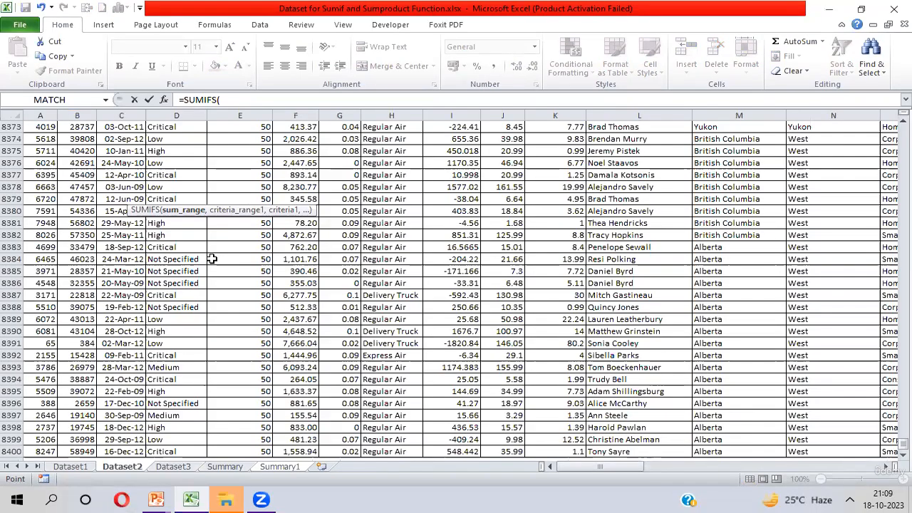
pyautogui.hotkey('ctrl', 'Home')
pyautogui.press('Right')
pyautogui.press('Right')
pyautogui.press('Right')
pyautogui.press('Right')
pyautogui.press('Right')
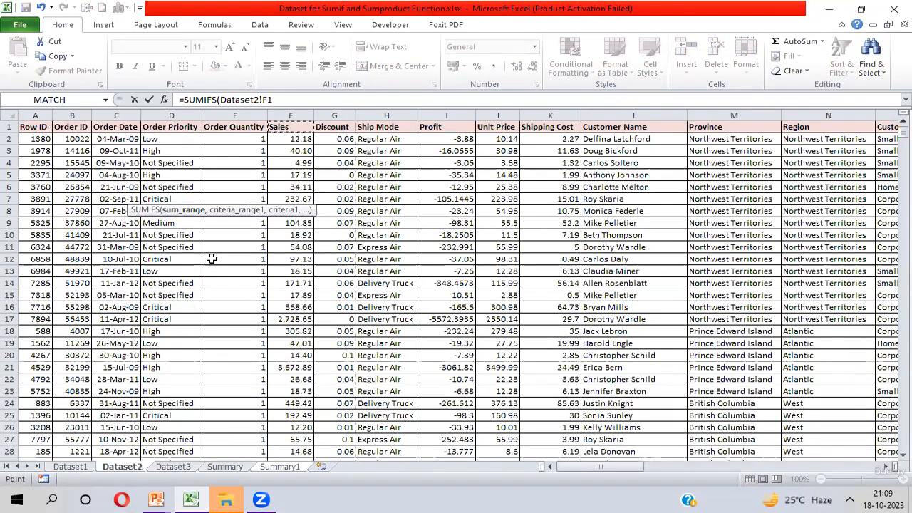
pyautogui.press('Down')
pyautogui.hotkey('ctrl', 'shift', 'Down')
pyautogui.press('F4')
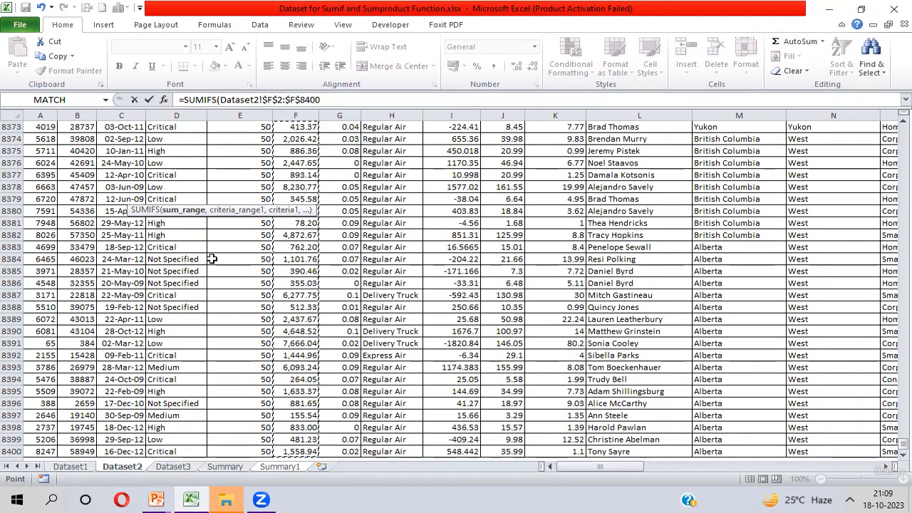
pyautogui.write(',')
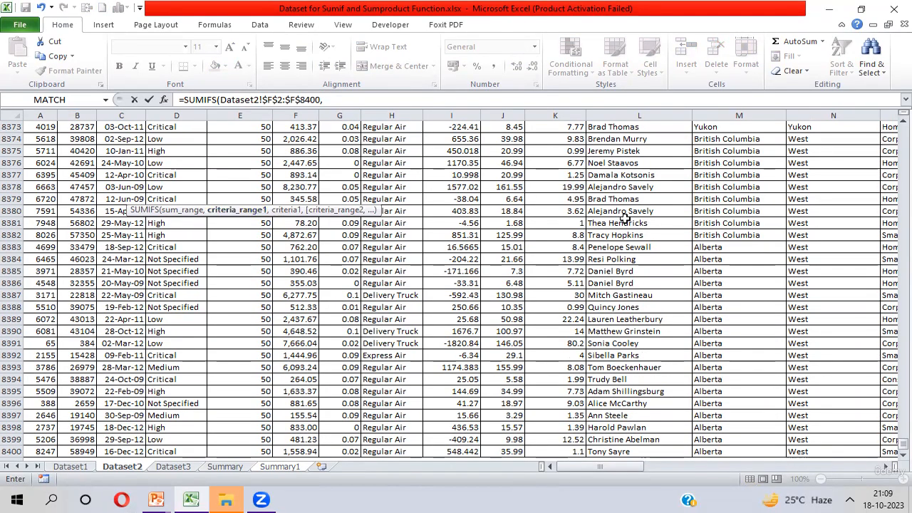
# Step: Add the Region column on Dataset2 as the first criteria range, as the absolute range $N$2:$N$8400
pyautogui.hotkey('ctrl', 'pagedown')
pyautogui.hotkey('ctrl', 'pagedown')
pyautogui.hotkey('ctrl', 'pagedown')
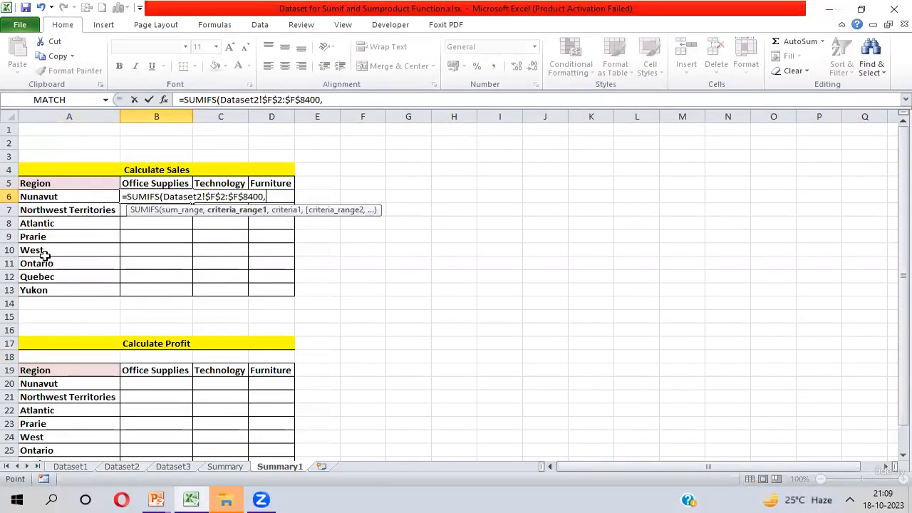
pyautogui.hotkey('ctrl', 'pageup')
pyautogui.hotkey('ctrl', 'pageup')
pyautogui.hotkey('ctrl', 'pageup')
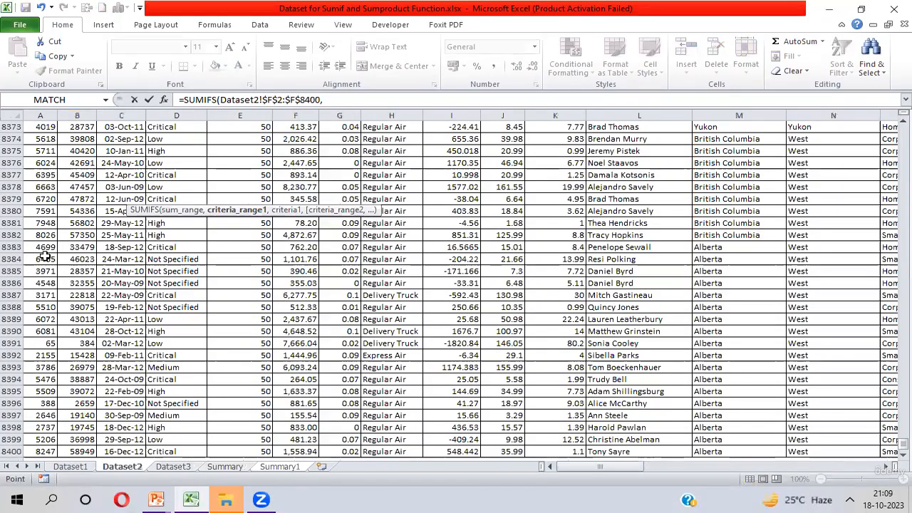
pyautogui.click(799, 187)
pyautogui.hotkey('ctrl', 'Up')
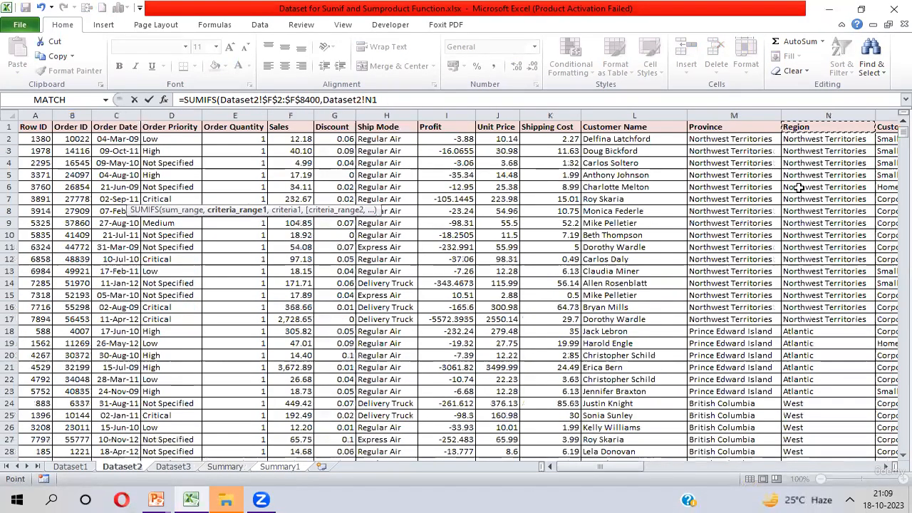
pyautogui.press('Down')
pyautogui.hotkey('ctrl', 'shift', 'Down')
pyautogui.press('F4')
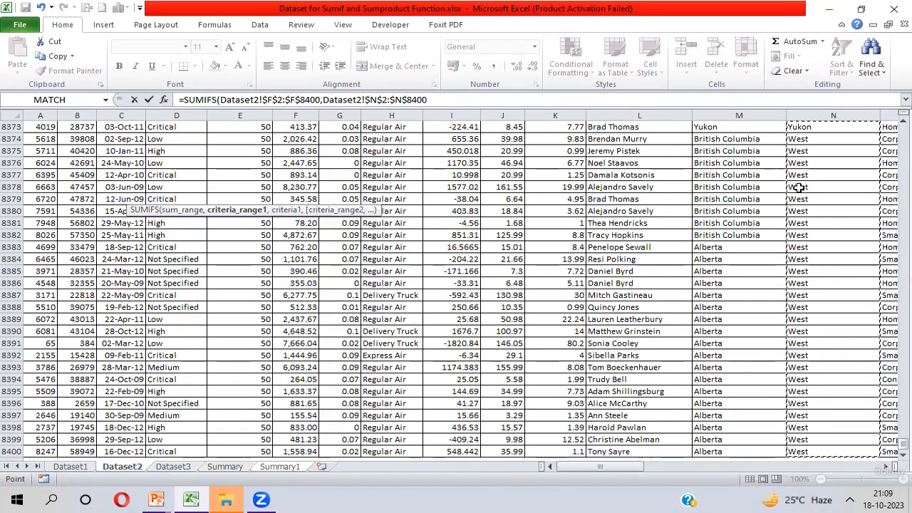
pyautogui.write(',')
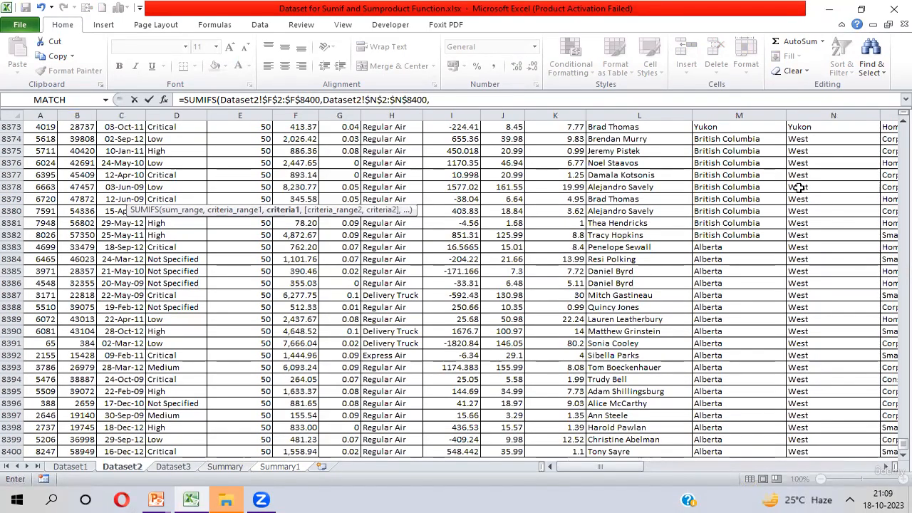
# Step: Use the Nunavut cell A6 on Summary1 as the first criterion of the SUMIFS formula
pyautogui.hotkey('ctrl', 'pagedown')
pyautogui.hotkey('ctrl', 'pagedown')
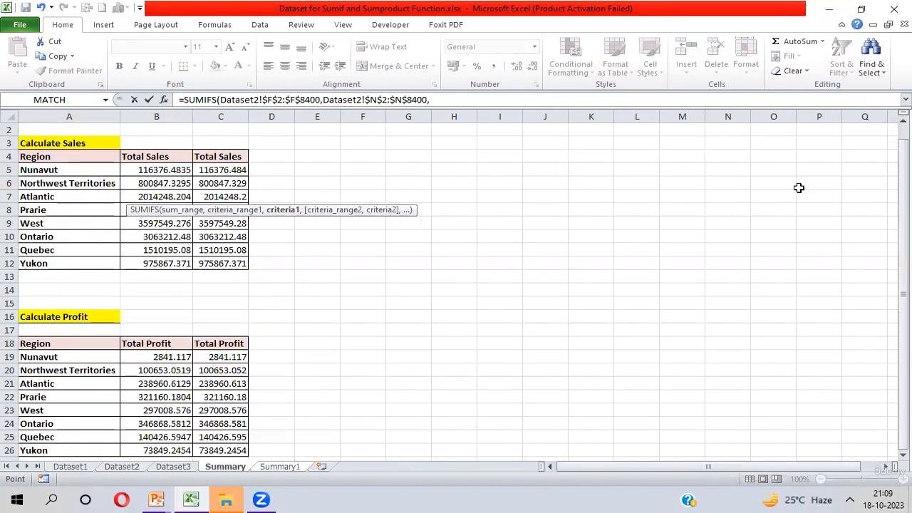
pyautogui.hotkey('ctrl', 'pagedown')
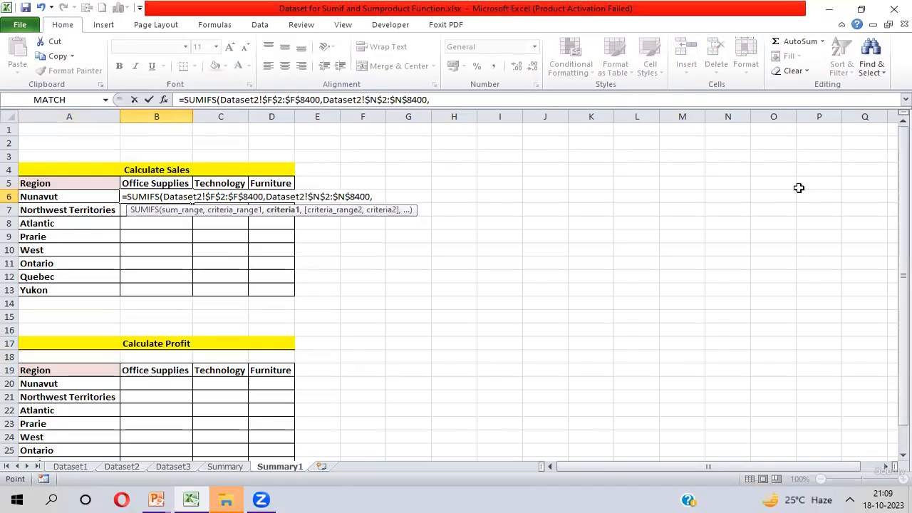
pyautogui.click(70, 197)
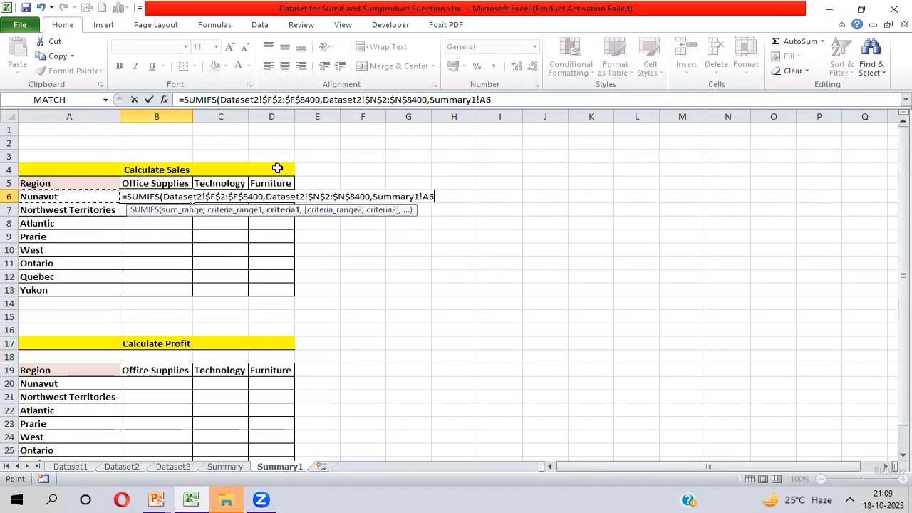
pyautogui.moveTo(308, 196); pyautogui.dragTo(370, 197)
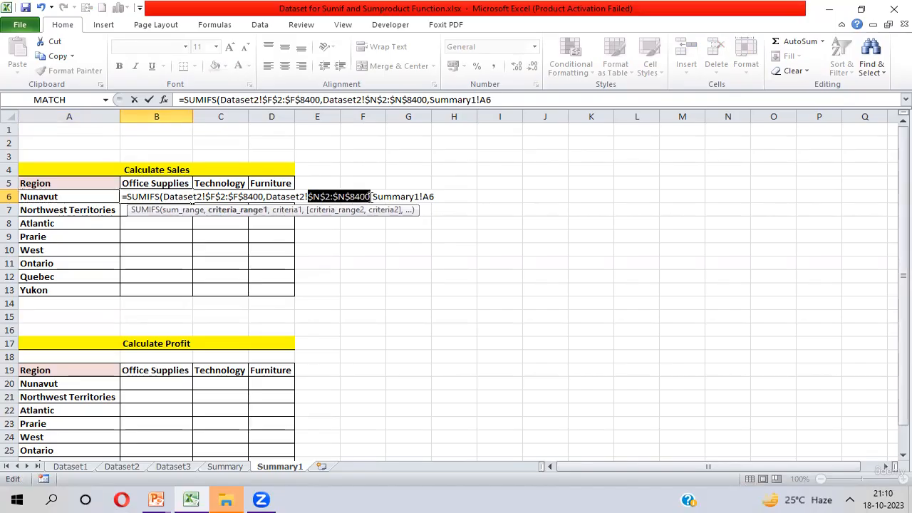
pyautogui.moveTo(433, 197); pyautogui.dragTo(421, 196)
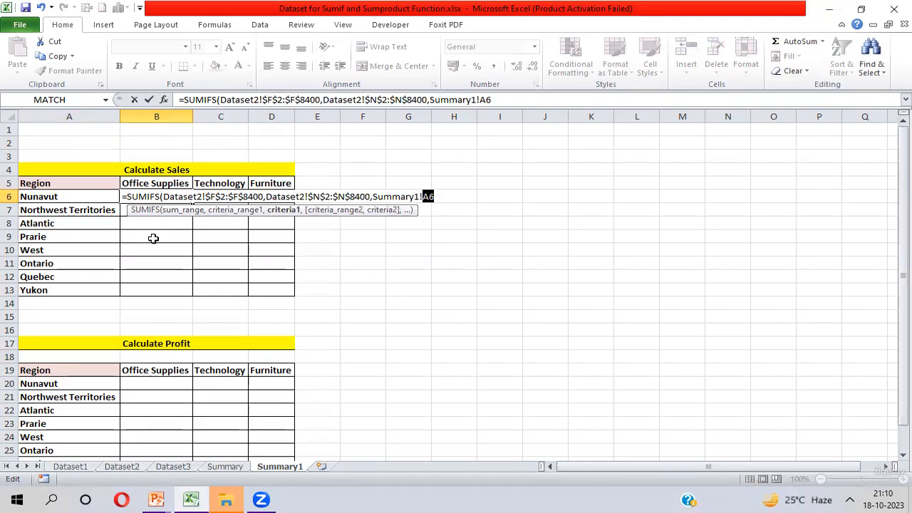
pyautogui.click(499, 99)
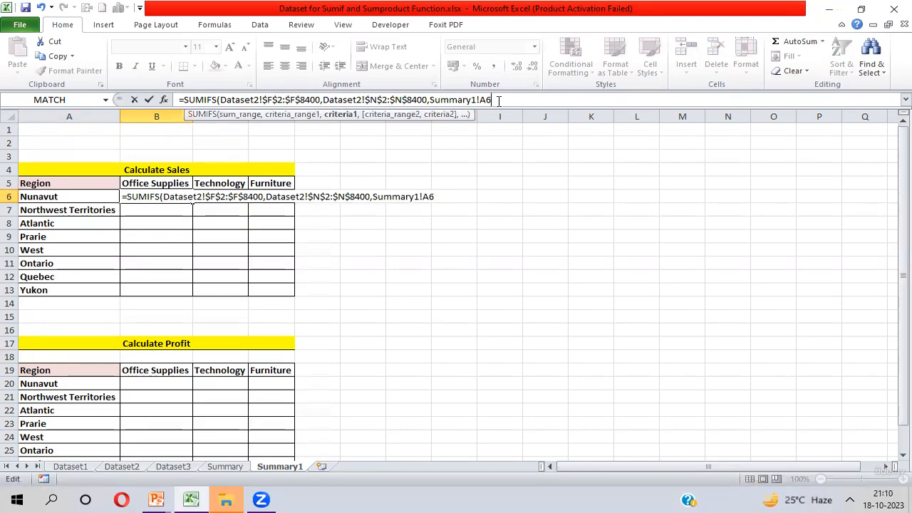
pyautogui.write(',')
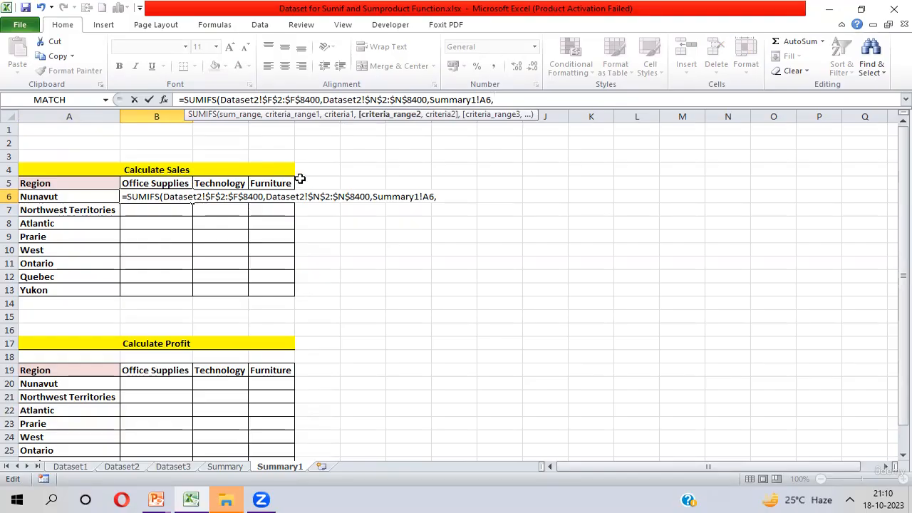
# Step: Add the product category column on Dataset2 as the second criteria range, as the absolute range $P$2:$P$8400
pyautogui.hotkey('ctrl', 'pageup')
pyautogui.hotkey('ctrl', 'pageup')
pyautogui.hotkey('ctrl', 'pageup')
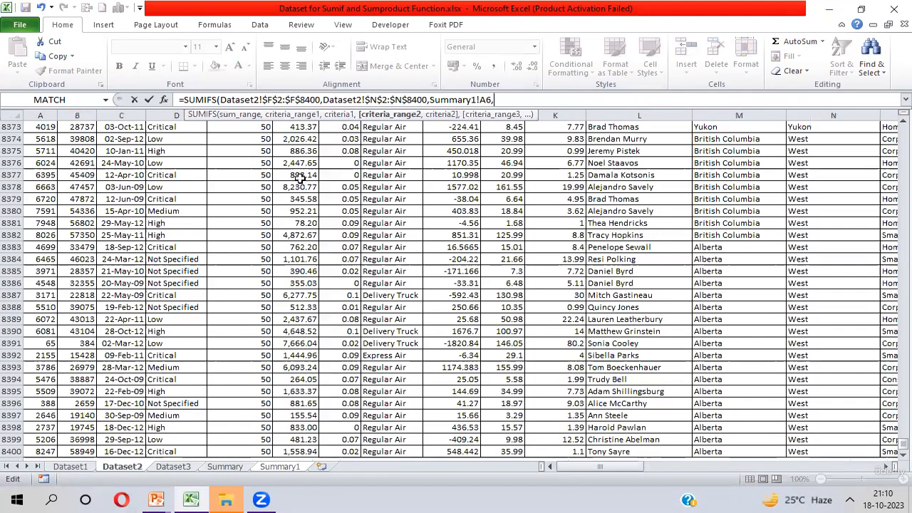
pyautogui.click(636, 193)
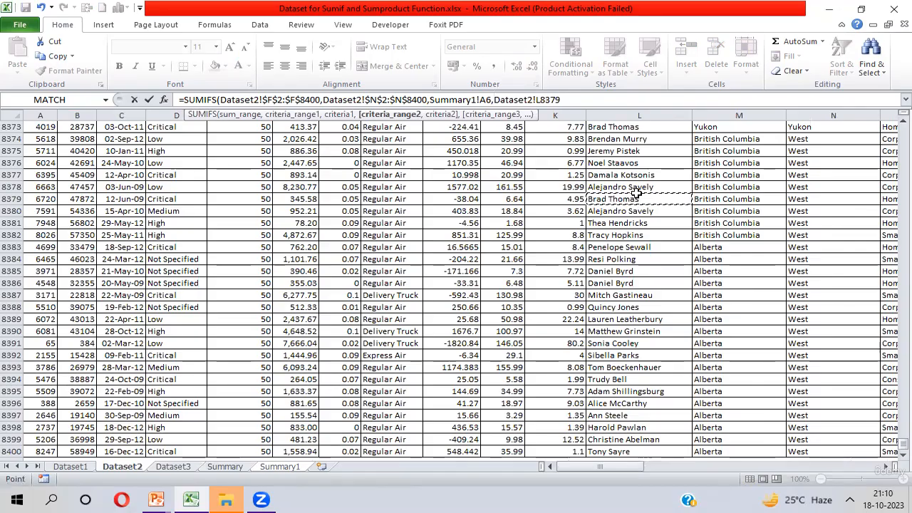
pyautogui.hotkey('ctrl', 'Up')
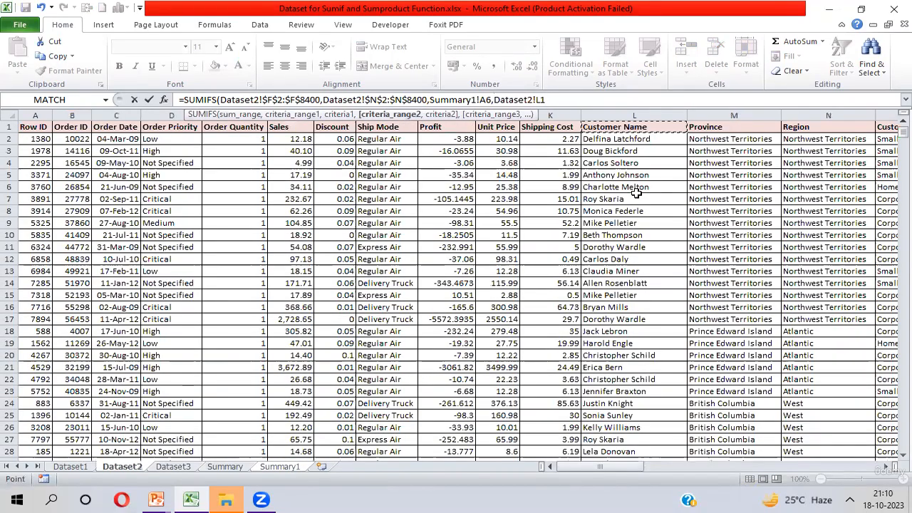
pyautogui.press('Right')
pyautogui.press('Right')
pyautogui.press('Right')
pyautogui.press('Right')
pyautogui.press('Down')
pyautogui.hotkey('ctrl', 'shift', 'Down')
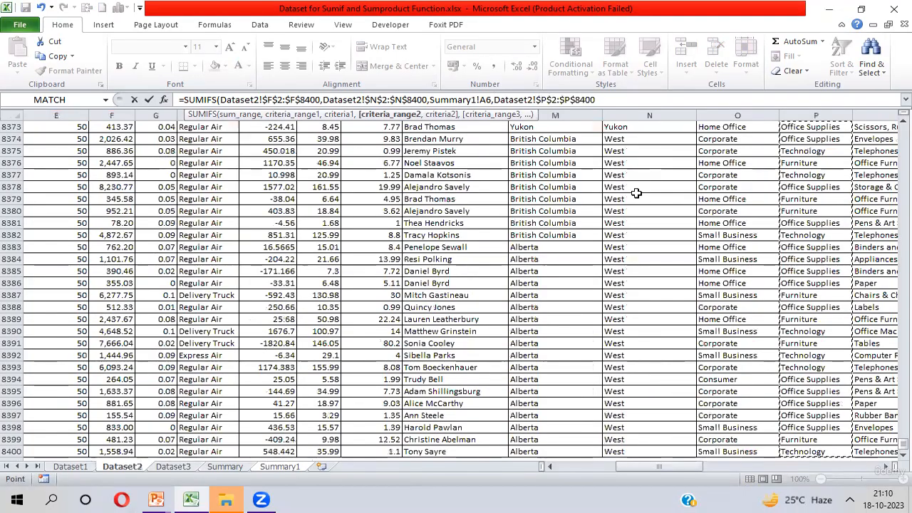
pyautogui.press('F4')
pyautogui.write(',')
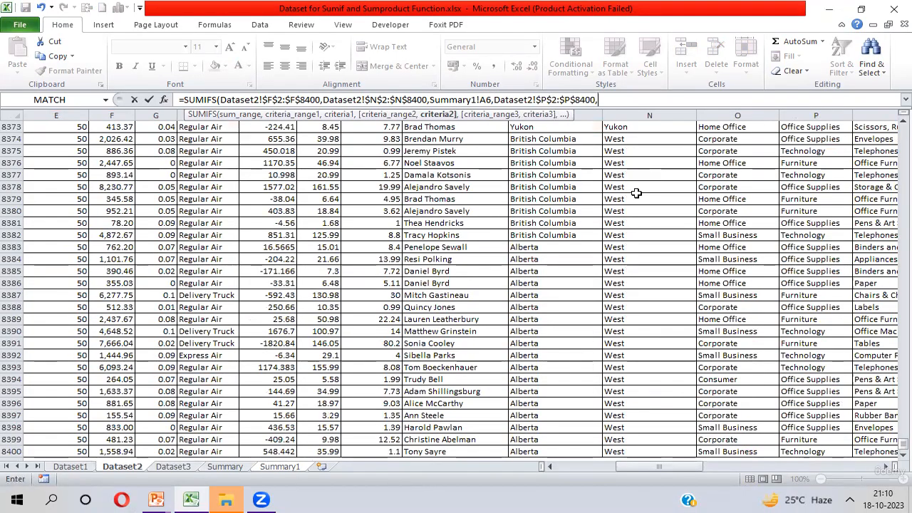
# Step: Use the Office Supplies header on Summary1 as the second criterion with its row locked as B$5, and complete the formula
pyautogui.hotkey('ctrl', 'pagedown')
pyautogui.hotkey('ctrl', 'pagedown')
pyautogui.hotkey('ctrl', 'pagedown')
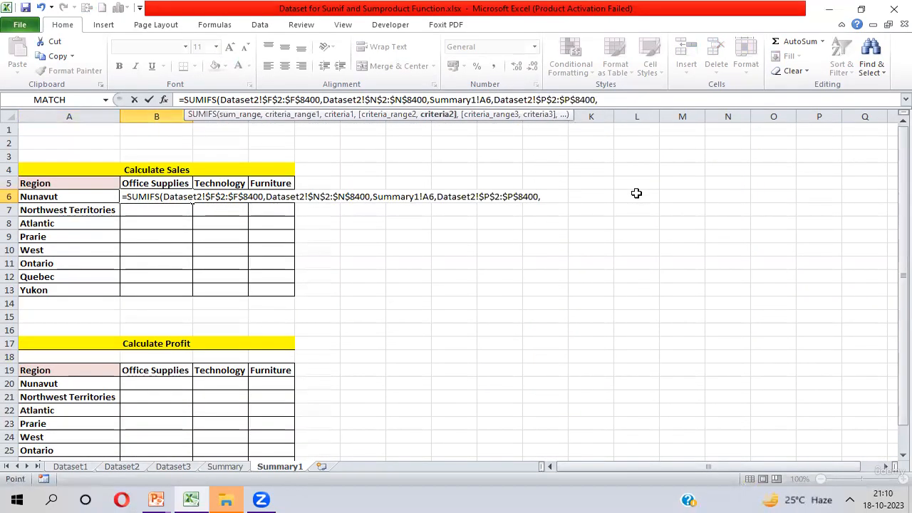
pyautogui.click(172, 183)
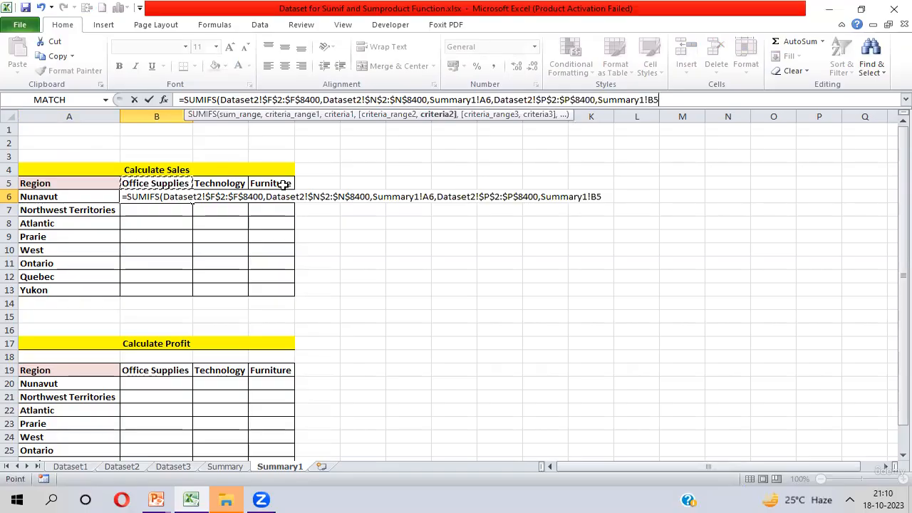
pyautogui.press('F4')
pyautogui.press('F4')
pyautogui.write(')')
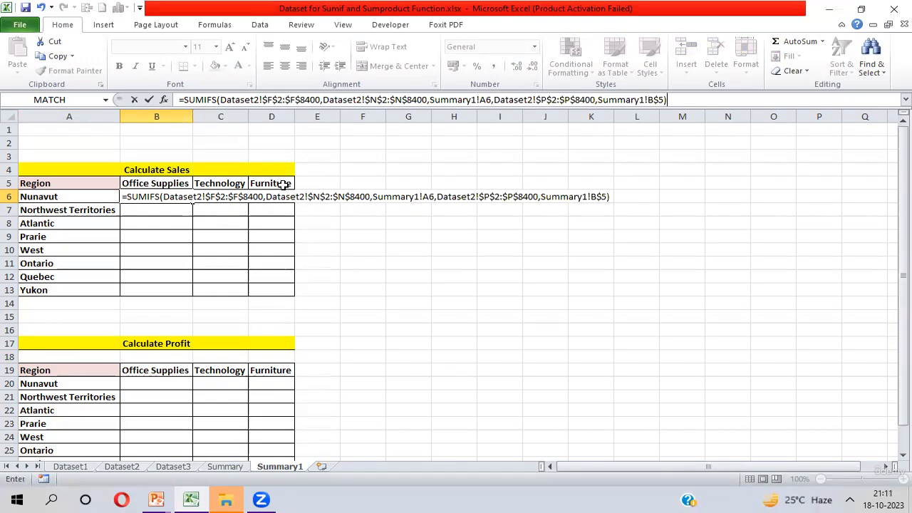
pyautogui.press('Return')
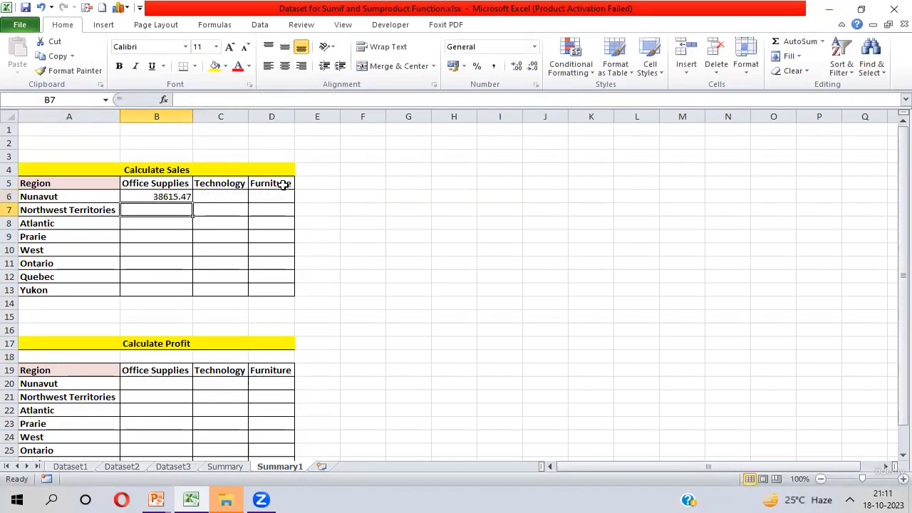
# Step: Fill the Office Supplies sales formula from B6 down through B13 for all regions
pyautogui.press('Up')
pyautogui.hotkey('shift', 'Down')
pyautogui.hotkey('shift', 'Down')
pyautogui.hotkey('shift', 'Down')
pyautogui.hotkey('shift', 'Down')
pyautogui.hotkey('shift', 'Down')
pyautogui.hotkey('shift', 'Down')
pyautogui.hotkey('shift', 'Down')
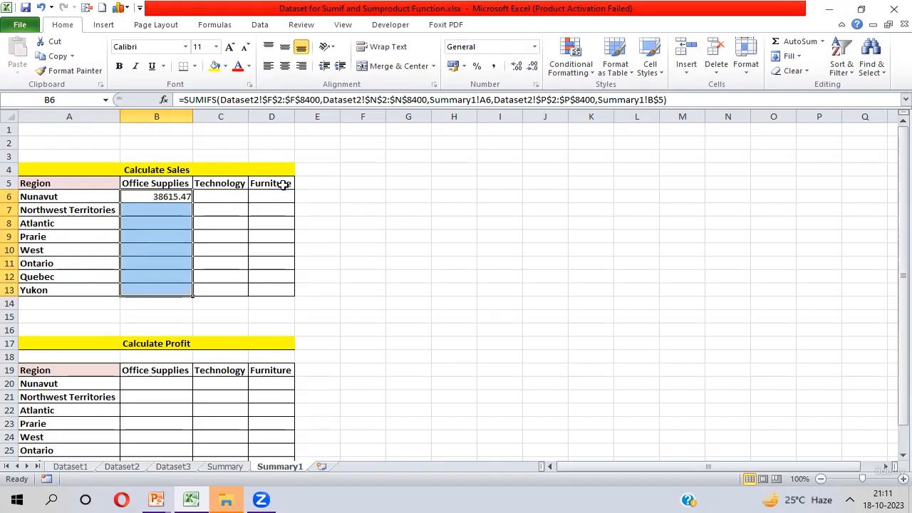
pyautogui.hotkey('ctrl', 'd')
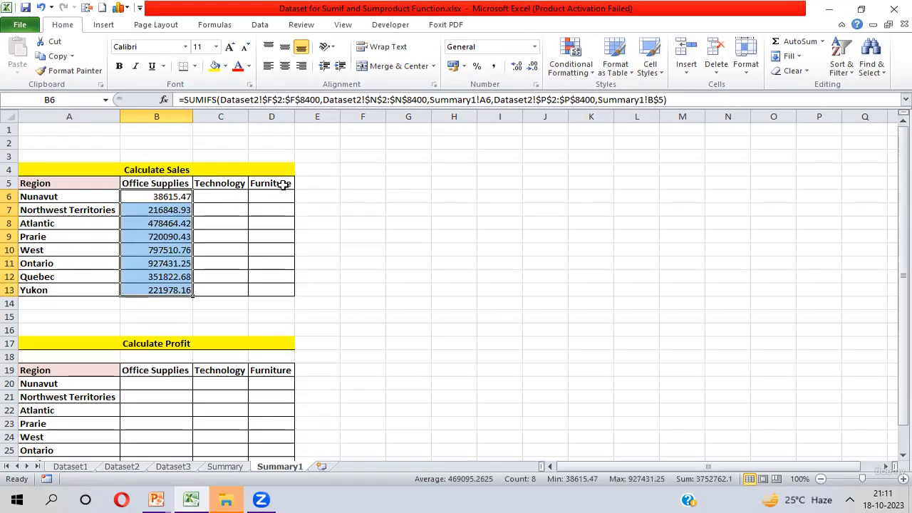
# Step: Fill the Office Supplies formulas across the Technology and Furniture columns, through D13
pyautogui.hotkey('shift', 'Right')
pyautogui.hotkey('shift', 'Right')
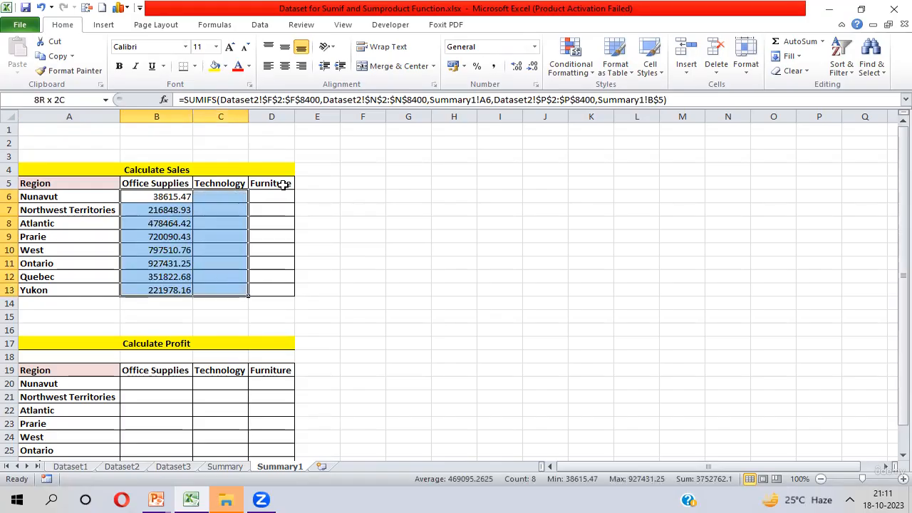
pyautogui.hotkey('ctrl', 'r')
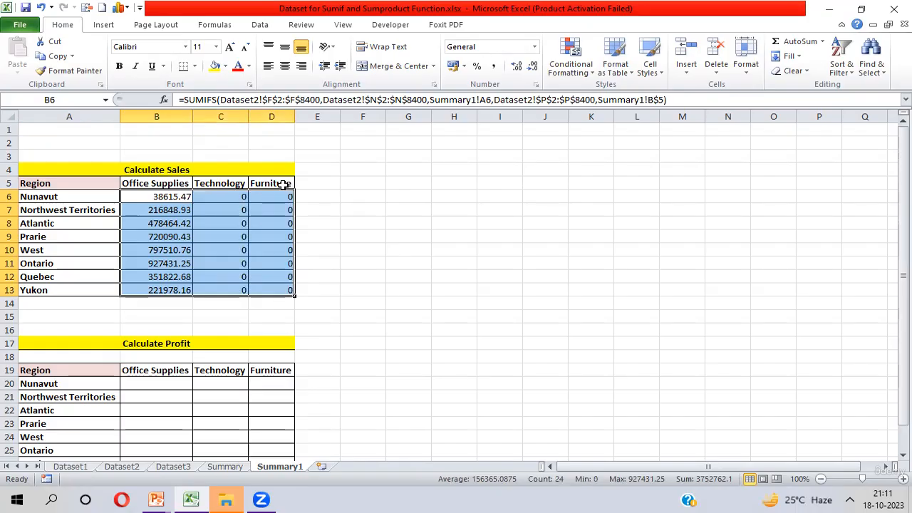
# Step: Lock the column of the region criterion as $A6 in the Office Supplies sales formula in B6
pyautogui.press('Left')
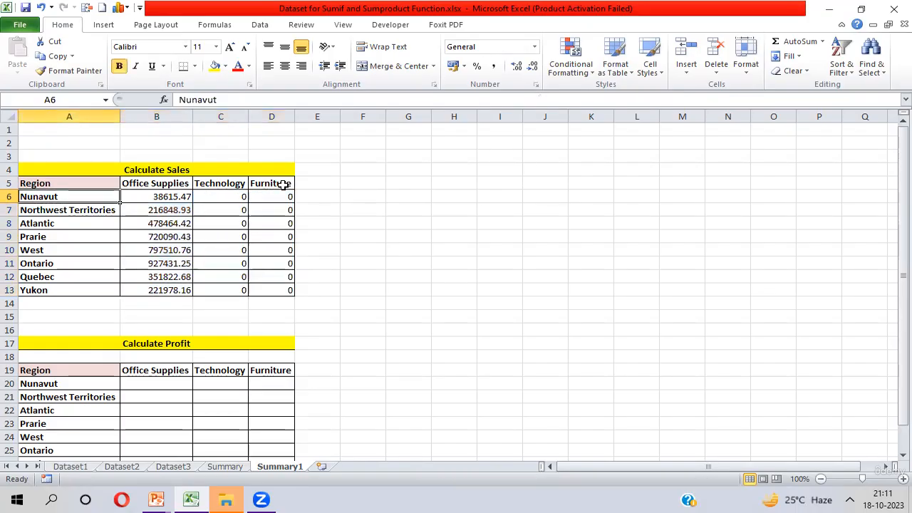
pyautogui.press('Right')
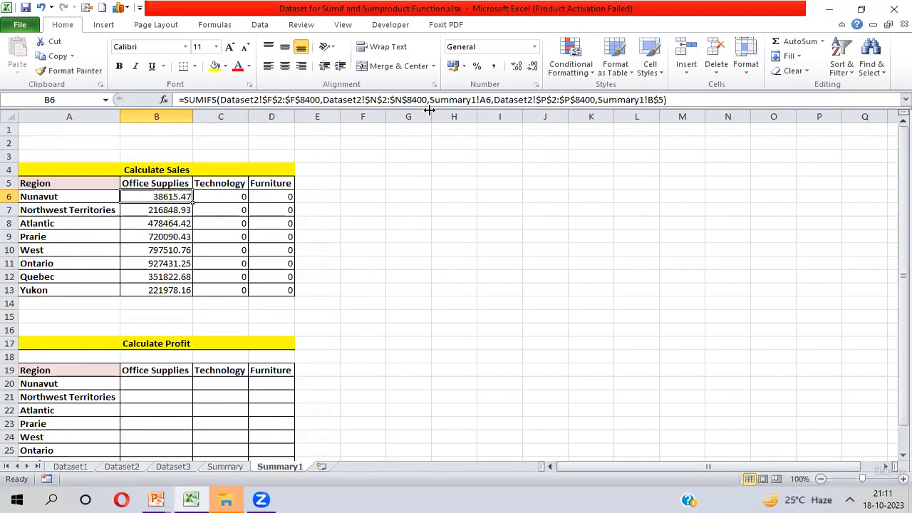
pyautogui.click(484, 100)
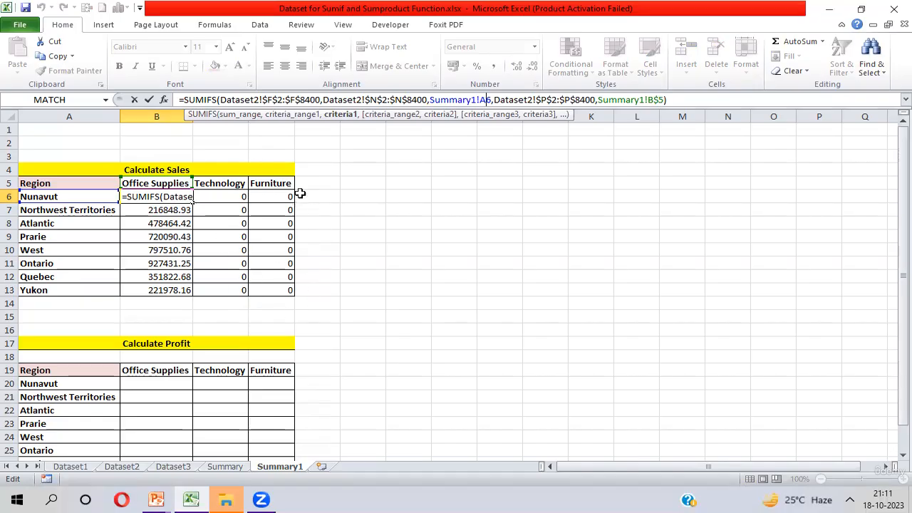
pyautogui.press('F4')
pyautogui.press('F4')
pyautogui.press('F4')
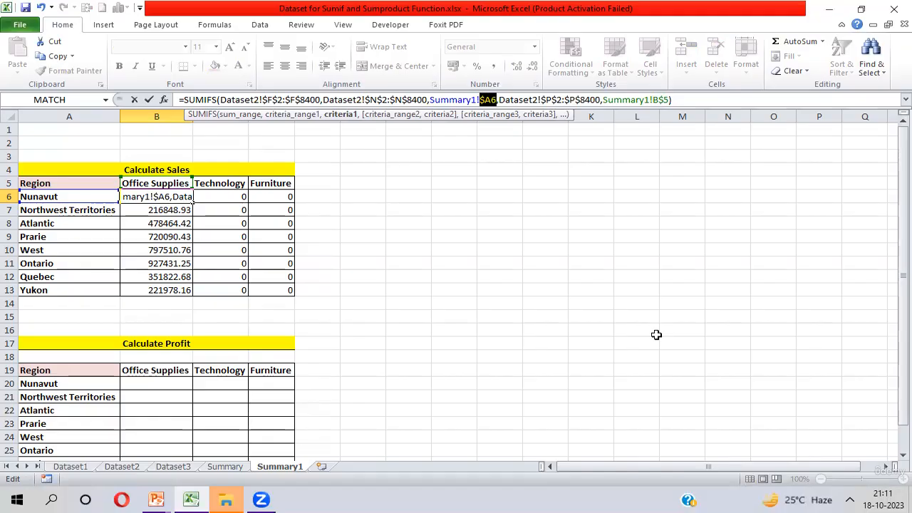
pyautogui.press('Return')
pyautogui.press('Up')
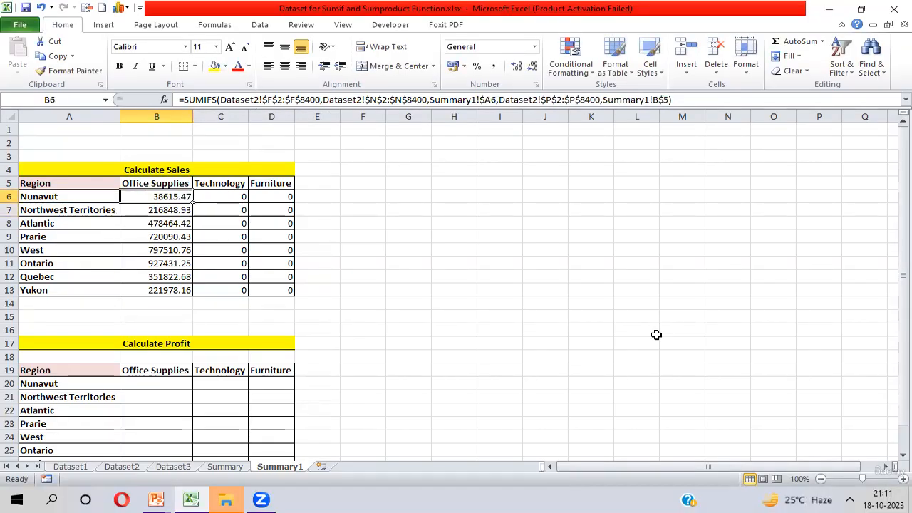
# Step: Fill the corrected B6 sales formula right and down across B6:D13 for all regions and categories
pyautogui.hotkey('ctrl', 'shift', 'Down')
pyautogui.hotkey('shift', 'Right')
pyautogui.hotkey('shift', 'Right')
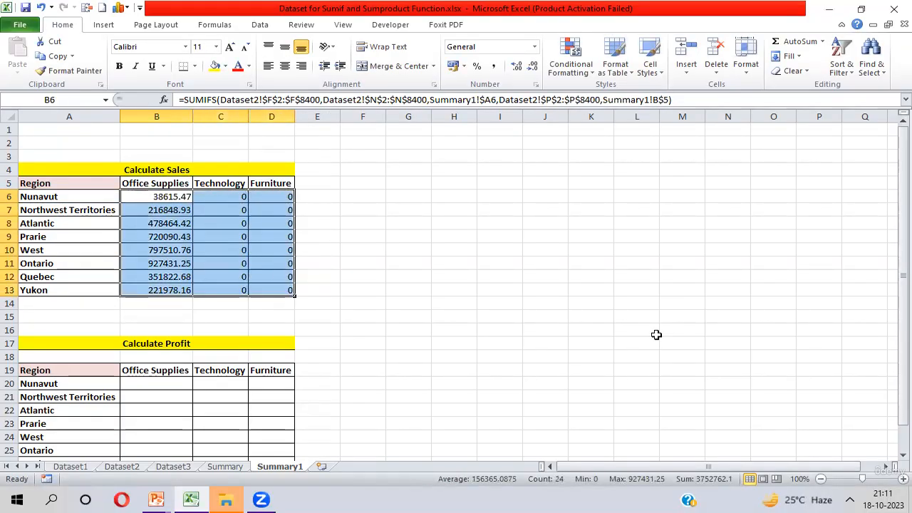
pyautogui.hotkey('ctrl', 'r')
pyautogui.hotkey('ctrl', 'd')
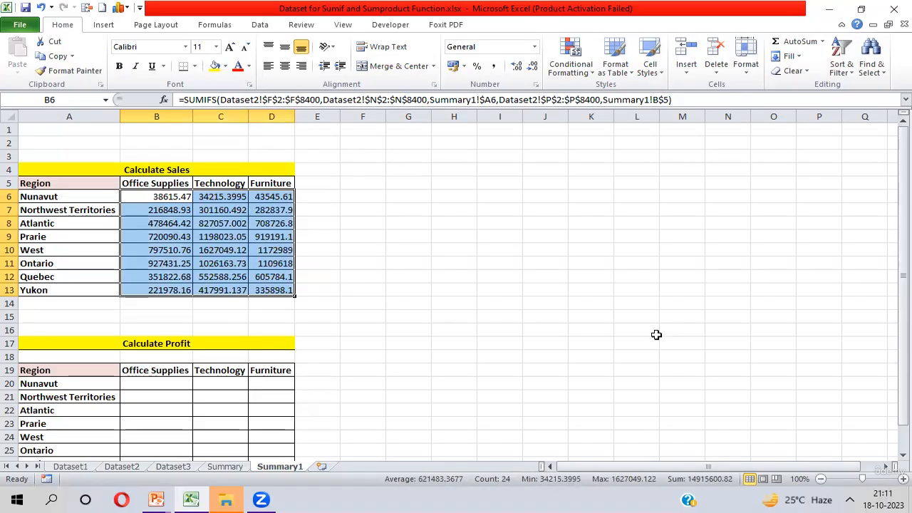
# Step: Review the category headers and region names of the filled sales table, from Nunavut down to Yukon
pyautogui.press('Up')
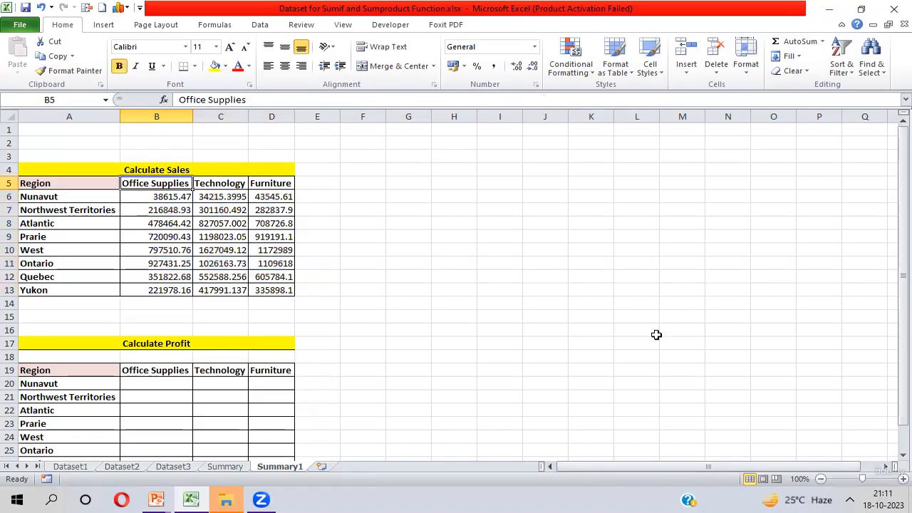
pyautogui.hotkey('shift', 'Right')
pyautogui.hotkey('shift', 'Right')
pyautogui.press('Down')
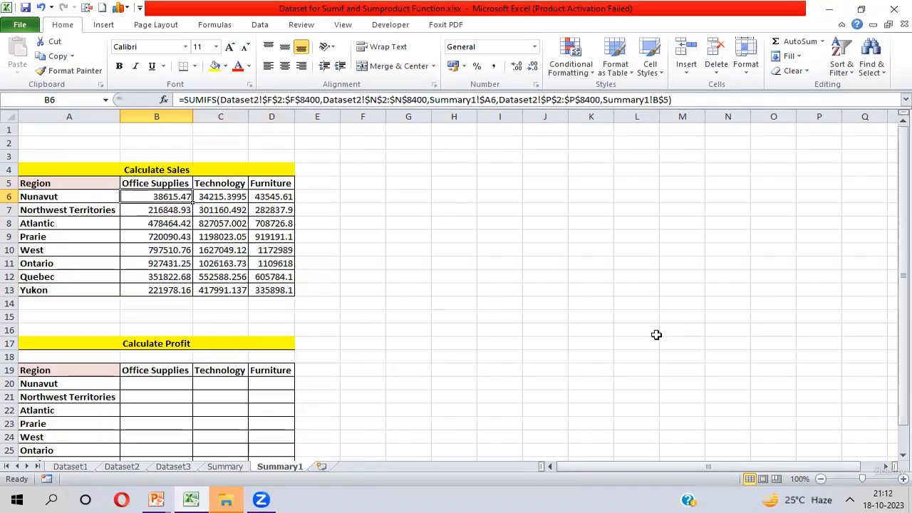
pyautogui.press('Left')
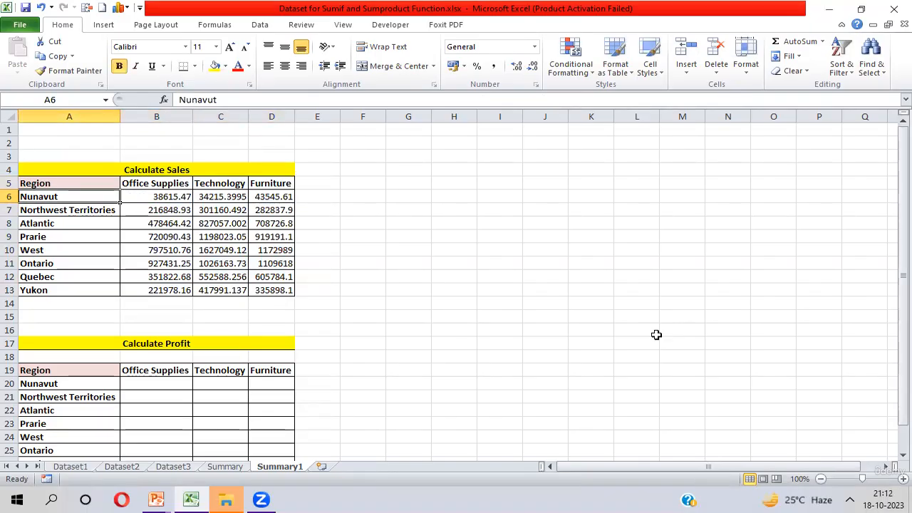
pyautogui.press('Down')
pyautogui.press('Down')
pyautogui.press('Down')
pyautogui.press('Down')
pyautogui.press('Down')
pyautogui.press('Down')
pyautogui.press('Down')
# Step: Begin a SUMIFS formula in B20 for Nunavut's Office Supplies profit in the Calculate Profit table
pyautogui.press('Down')
pyautogui.press('Down')
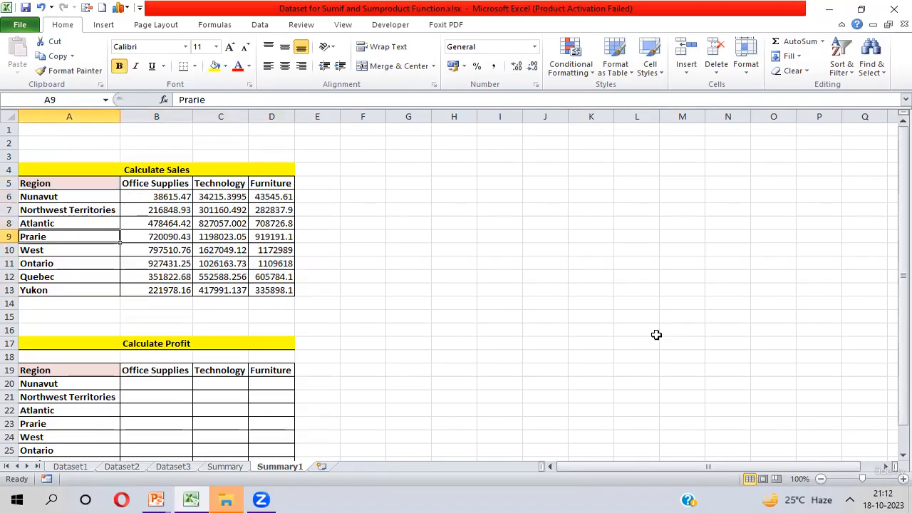
pyautogui.press('Down')
pyautogui.press('Down')
pyautogui.press('Down')
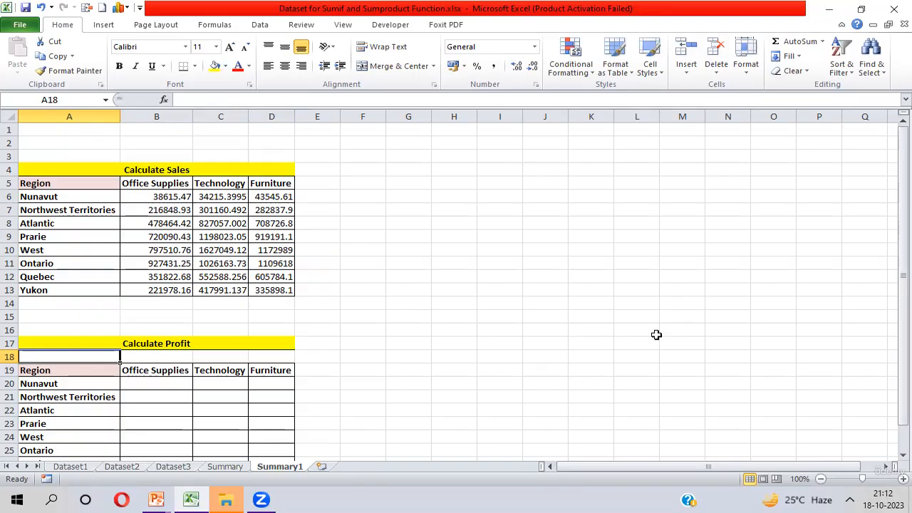
pyautogui.press('Down')
pyautogui.press('Down')
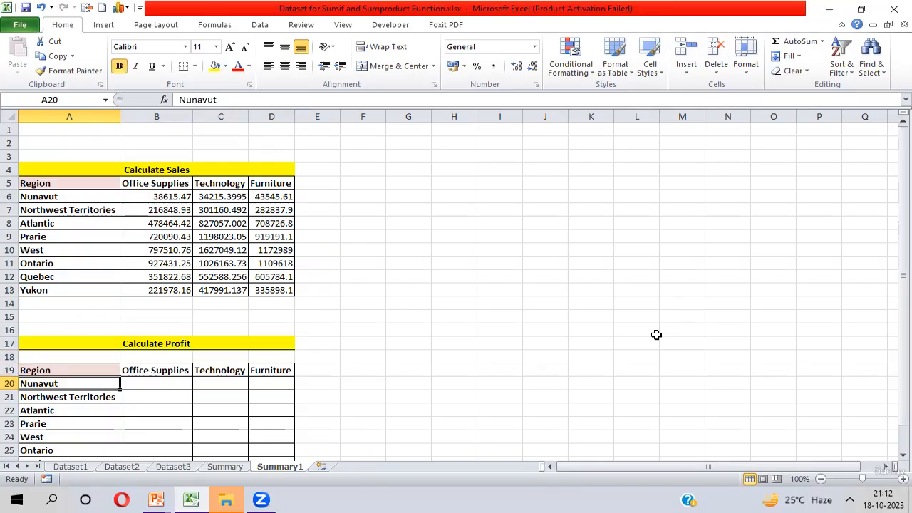
pyautogui.press('Right')
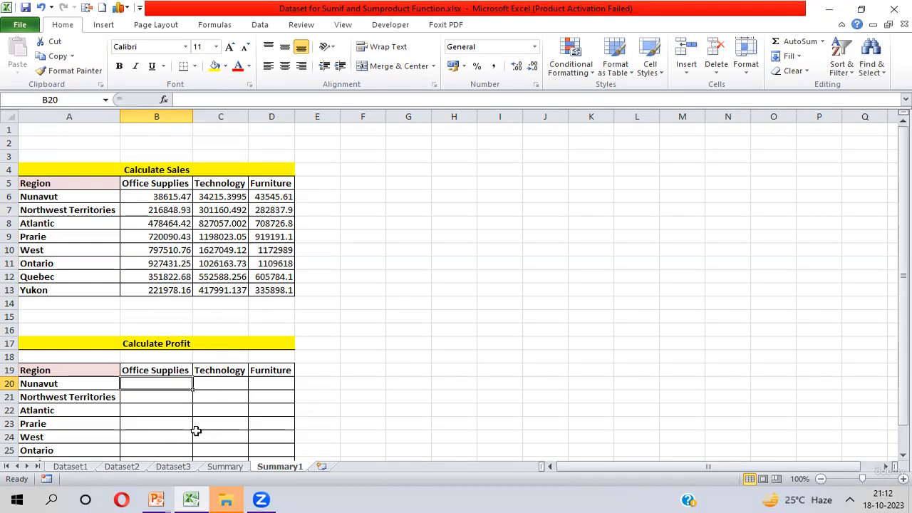
pyautogui.write('=')
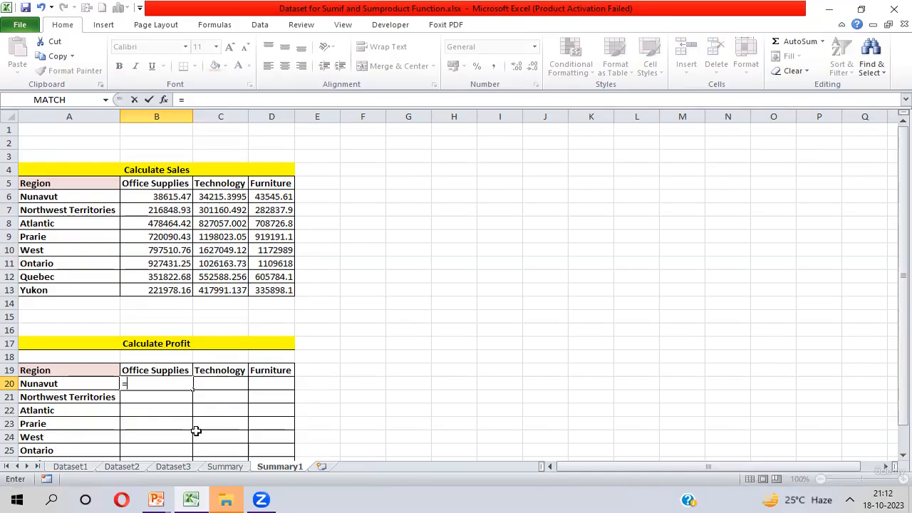
pyautogui.write('Sumif')
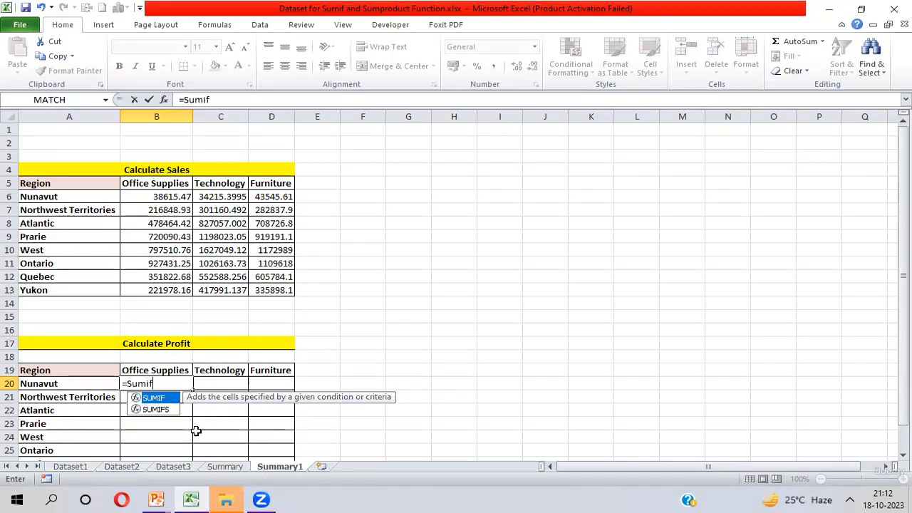
pyautogui.press('Down')
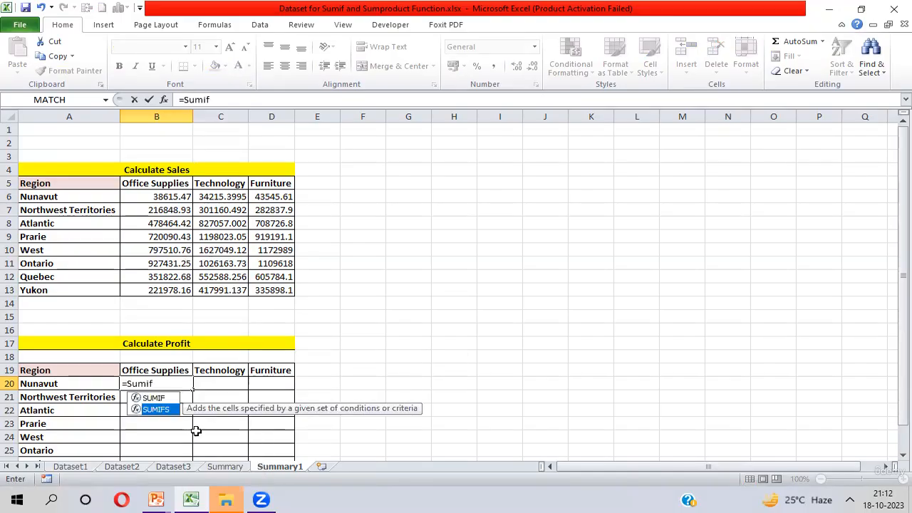
pyautogui.press('Tab')
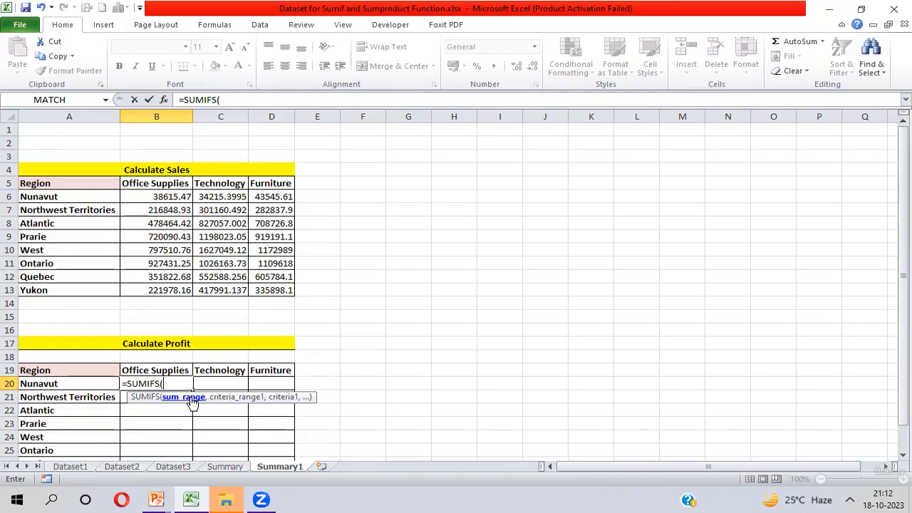
# Step: Set the Profit column on Dataset2 as the sum range, as the absolute range $I$2:$I$8400
pyautogui.hotkey('ctrl', 'pageup')
pyautogui.hotkey('ctrl', 'pageup')
pyautogui.hotkey('ctrl', 'pageup')
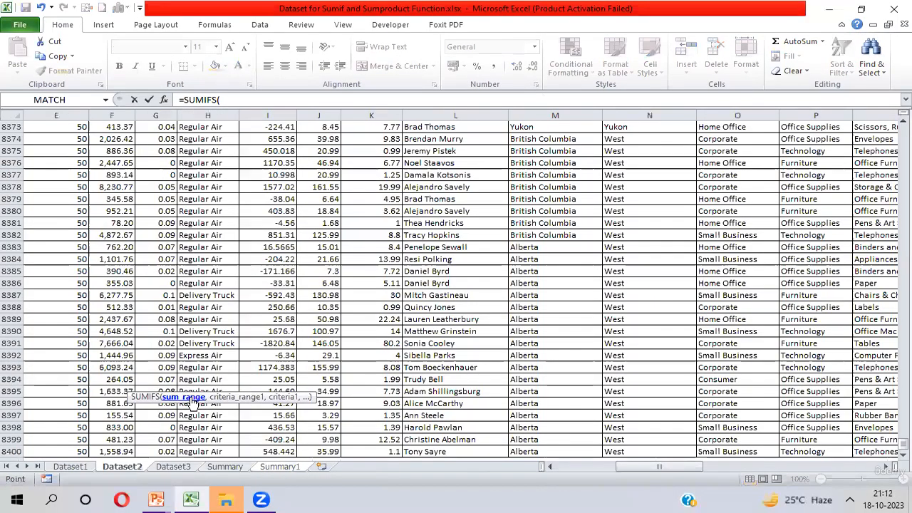
pyautogui.hotkey('ctrl', 'Up')
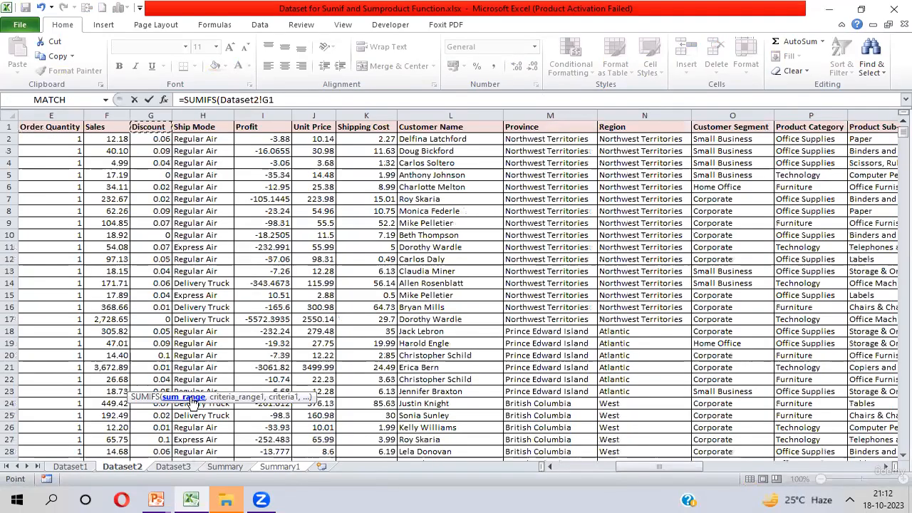
pyautogui.press('Right')
pyautogui.press('Right')
pyautogui.press('Down')
pyautogui.hotkey('ctrl', 'shift', 'Down')
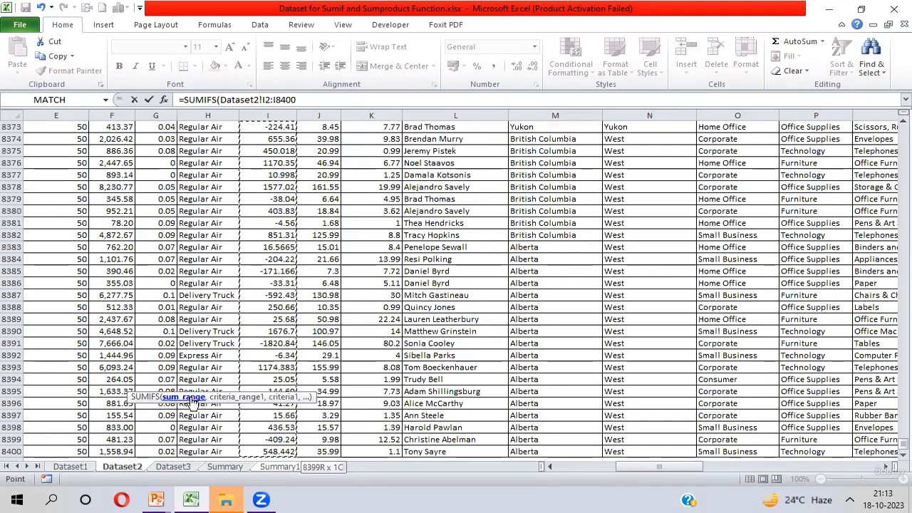
pyautogui.press('F4')
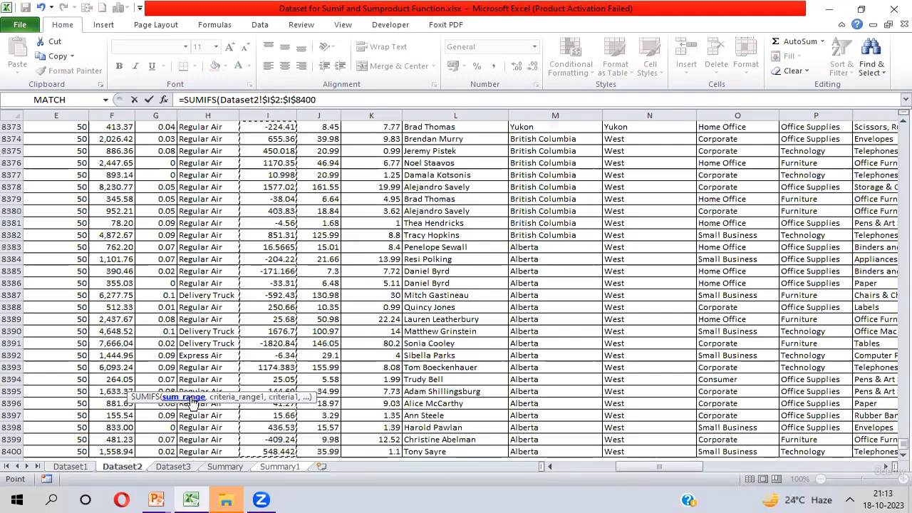
pyautogui.write(',')
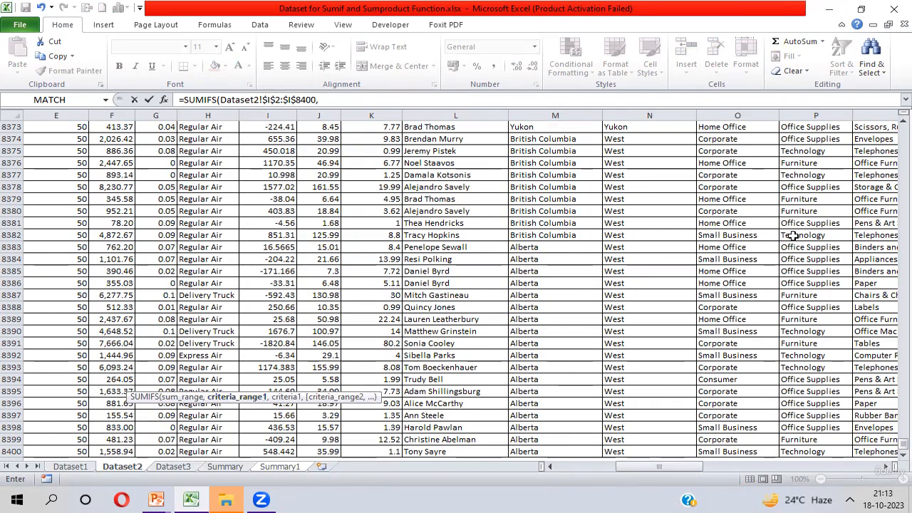
# Step: Add the Region column on Dataset2 as the first criteria range, as the absolute range $N$2:$N$8400
pyautogui.click(624, 226)
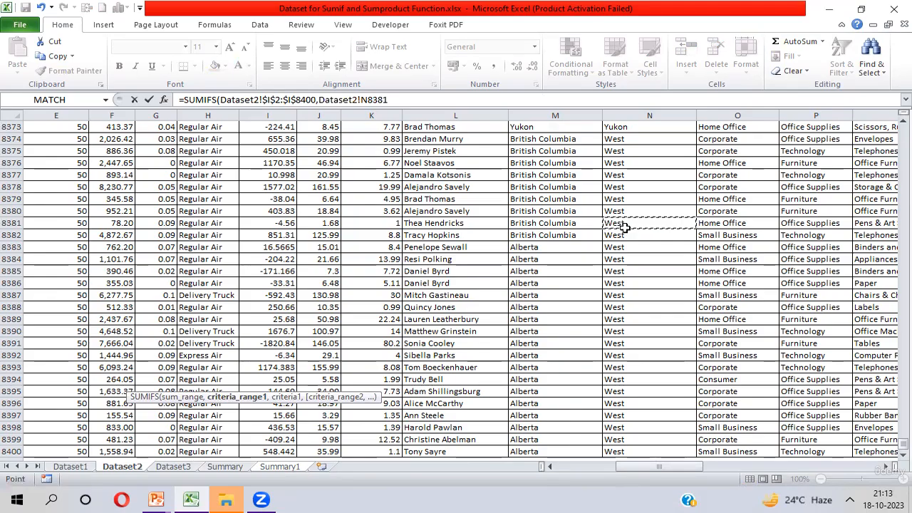
pyautogui.hotkey('ctrl', 'Up')
pyautogui.press('Down')
pyautogui.hotkey('ctrl', 'shift', 'Down')
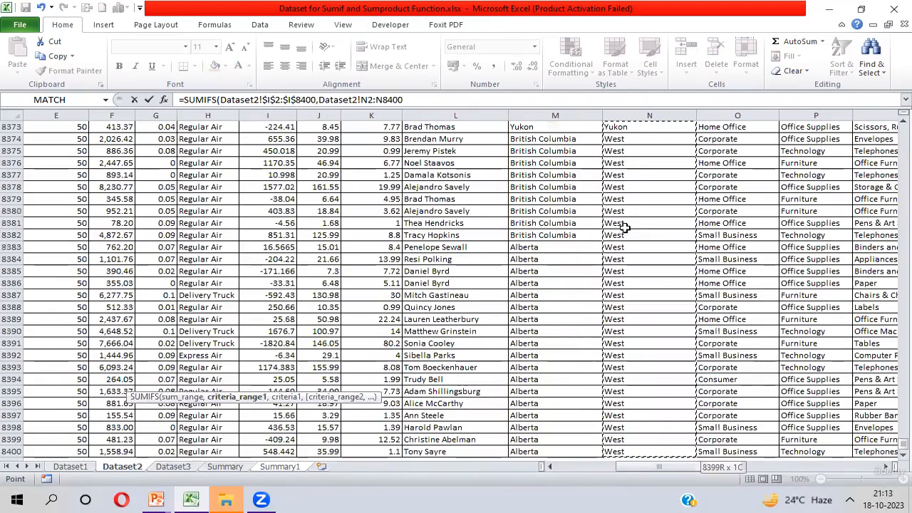
pyautogui.press('F4')
pyautogui.write(',')
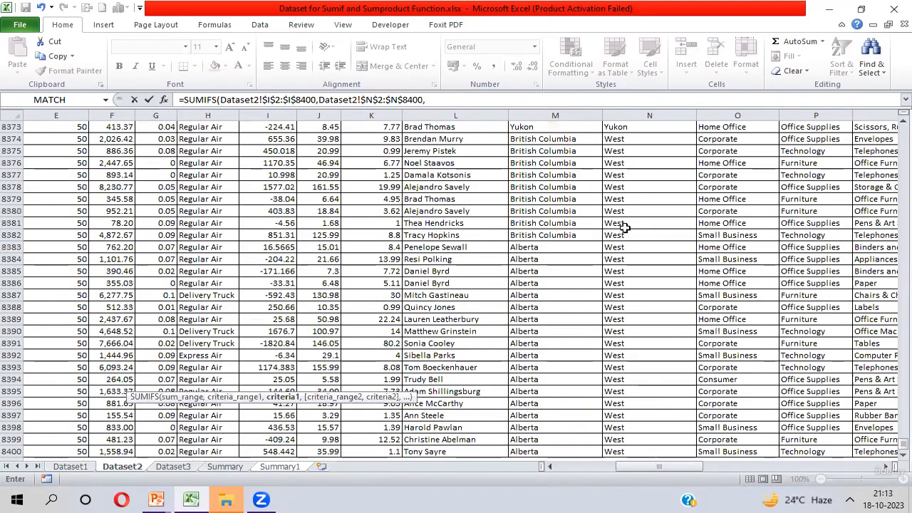
# Step: Use the Nunavut cell of the profit table on Summary1 as the first criterion, with its column locked as $A20
pyautogui.hotkey('ctrl', 'pagedown')
pyautogui.hotkey('ctrl', 'pagedown')
pyautogui.hotkey('ctrl', 'pagedown')
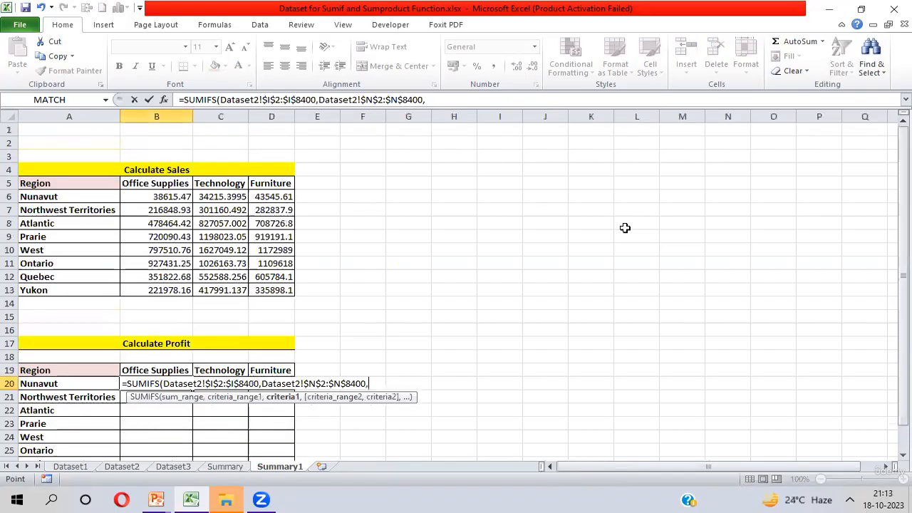
pyautogui.click(79, 387)
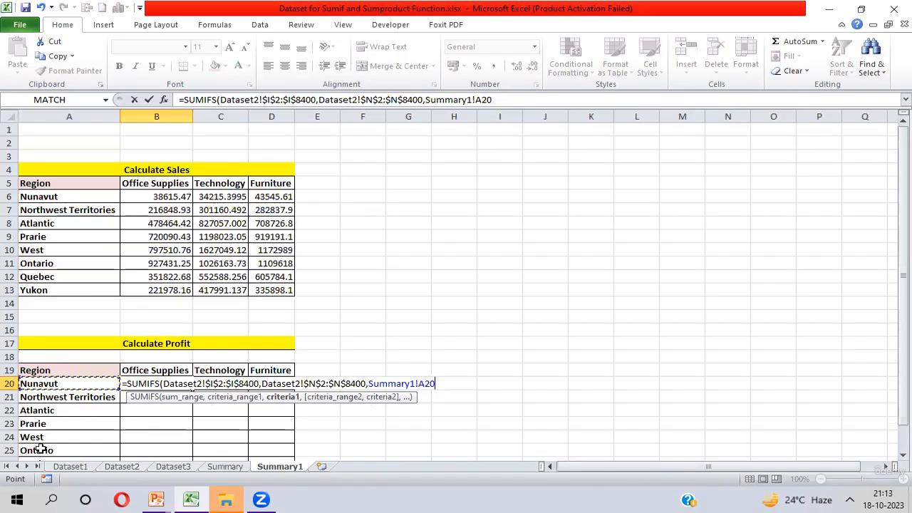
pyautogui.press('F4')
pyautogui.press('F4')
pyautogui.press('F4')
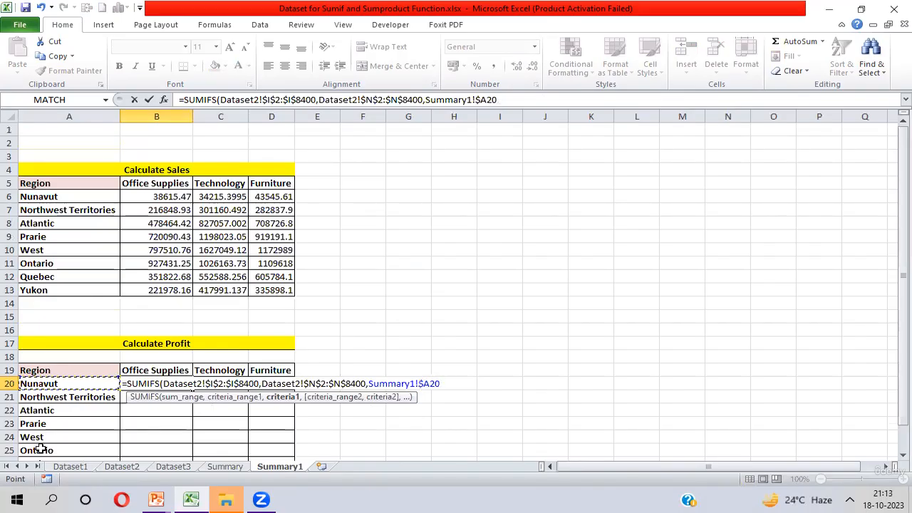
pyautogui.write(',')
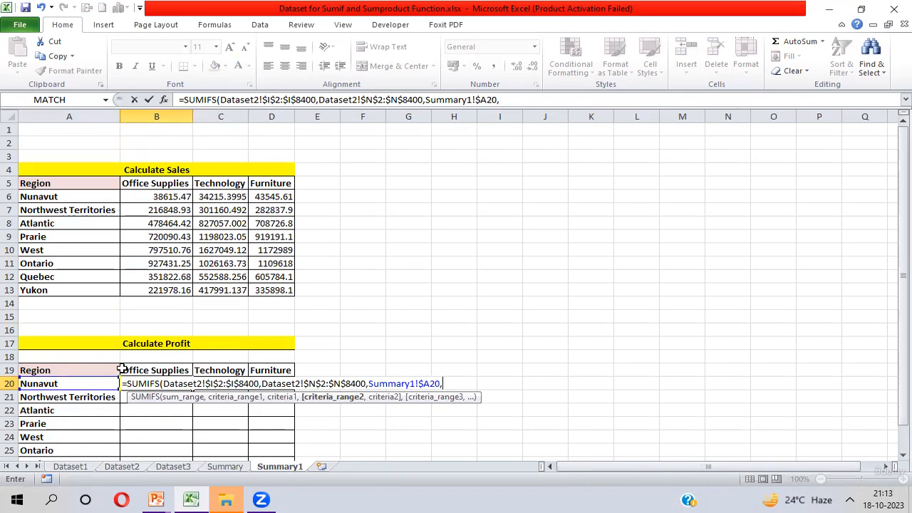
# Step: Add the Product Category column on Dataset2 as the profit formula's second criteria range, as the absolute range $P$2:$P$8400
pyautogui.hotkey('ctrl', 'pageup')
pyautogui.hotkey('ctrl', 'pageup')
pyautogui.hotkey('ctrl', 'pageup')
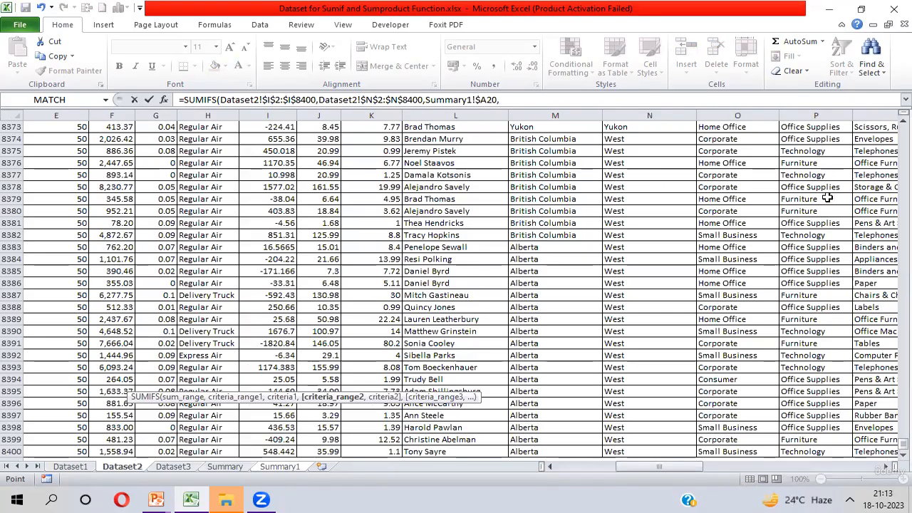
pyautogui.click(831, 166)
pyautogui.hotkey('ctrl', 'Up')
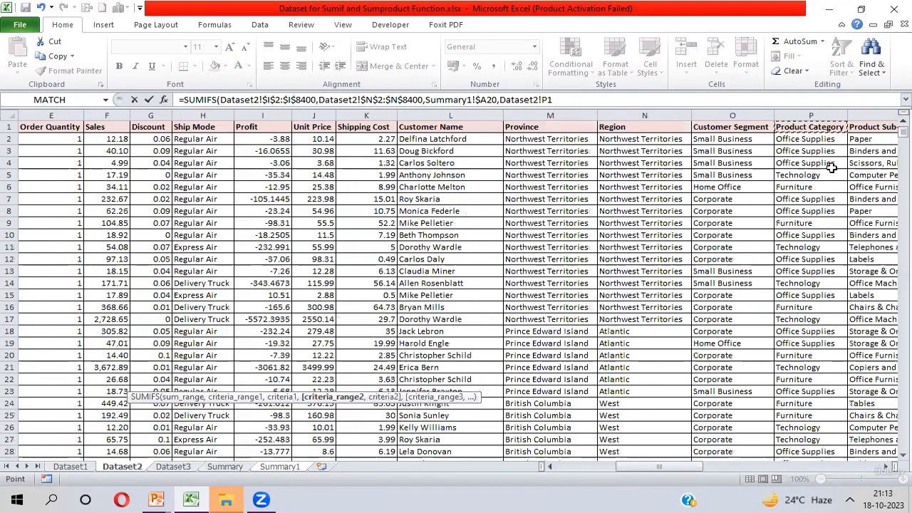
pyautogui.press('Down')
pyautogui.hotkey('ctrl', 'shift', 'Down')
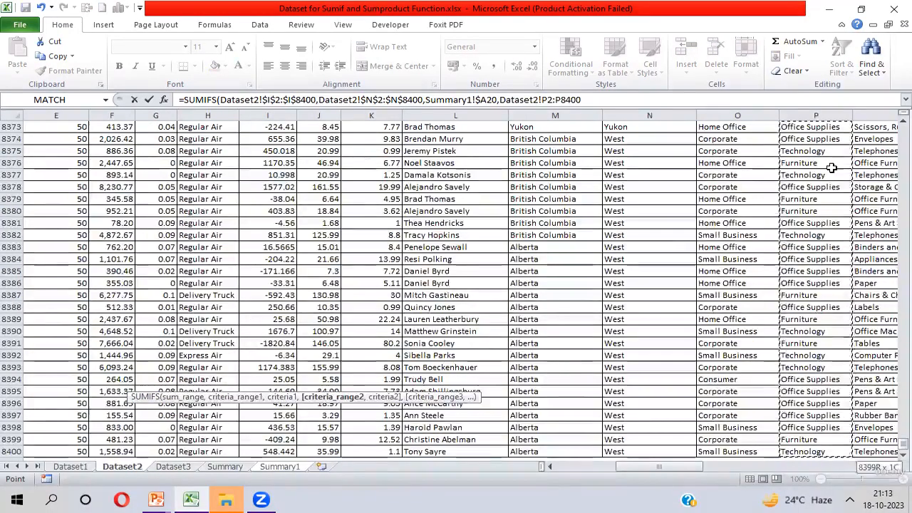
pyautogui.press('F4')
pyautogui.write(',')
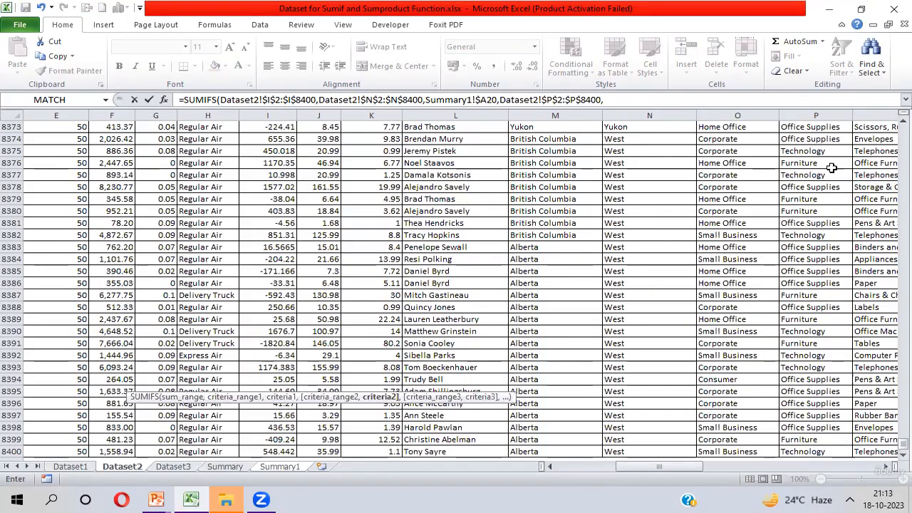
# Step: Use the profit table's Office Supplies header on Summary1 as the second criterion, with its row locked as B$19, and complete the formula
pyautogui.hotkey('ctrl', 'pagedown')
pyautogui.hotkey('ctrl', 'pagedown')
pyautogui.hotkey('ctrl', 'pagedown')
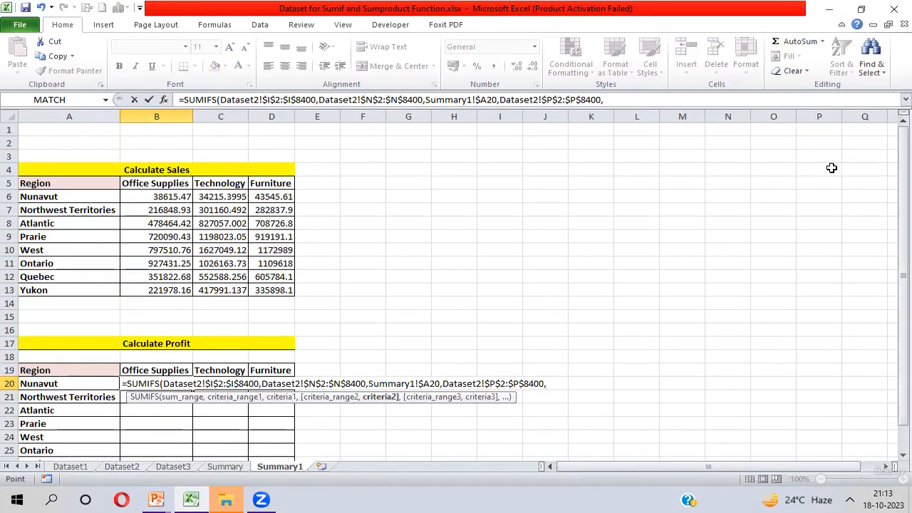
pyautogui.click(162, 371)
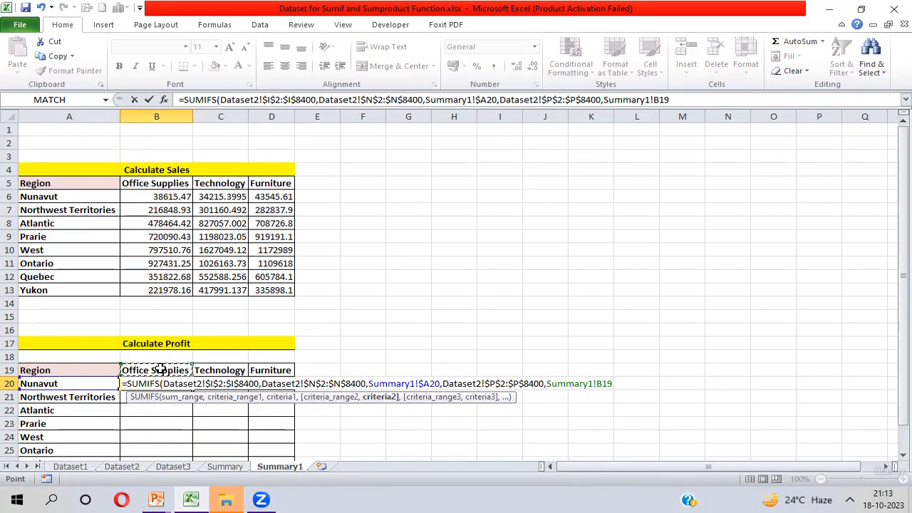
pyautogui.press('F4')
pyautogui.press('F4')
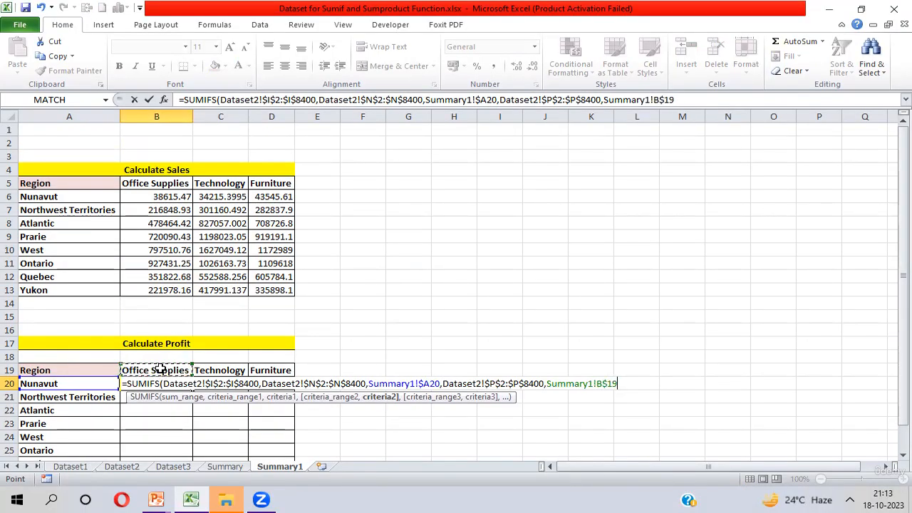
pyautogui.write(')')
pyautogui.press('Return')
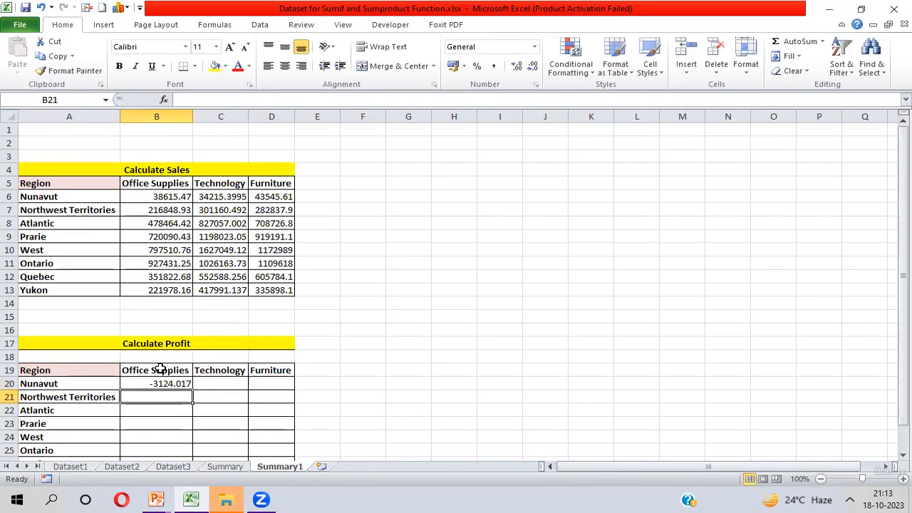
# Step: Fill the Nunavut Office Supplies profit formula across and down the rest of the profit table, B20:D27
pyautogui.press('Up')
pyautogui.hotkey('shift', 'Right')
pyautogui.hotkey('shift', 'Right')
pyautogui.hotkey('shift', 'Right')
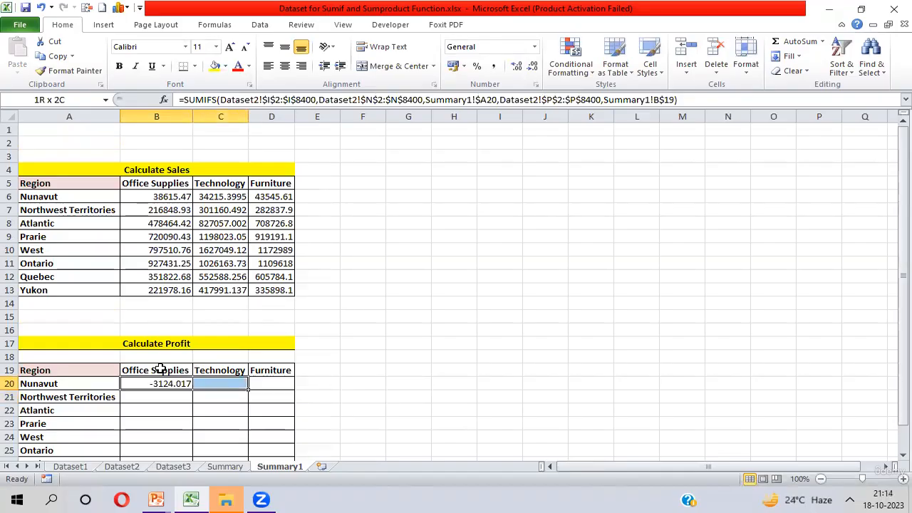
pyautogui.hotkey('shift', 'Left')
pyautogui.hotkey('shift', 'Down')
pyautogui.hotkey('shift', 'Down')
pyautogui.hotkey('shift', 'Down')
pyautogui.hotkey('shift', 'Down')
pyautogui.hotkey('shift', 'Down')
pyautogui.hotkey('shift', 'Down')
pyautogui.hotkey('shift', 'Down')
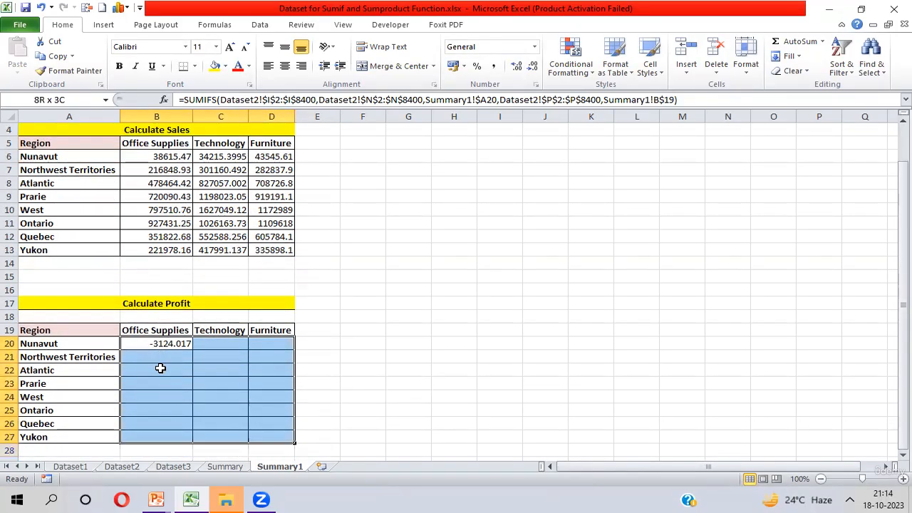
pyautogui.hotkey('ctrl', 'r')
pyautogui.hotkey('ctrl', 'd')
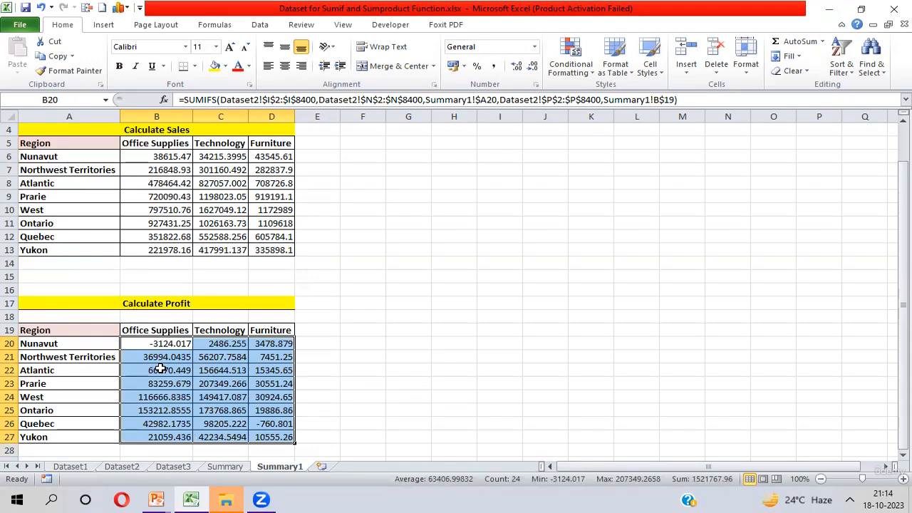
pyautogui.click(55, 344)
pyautogui.click(134, 330)
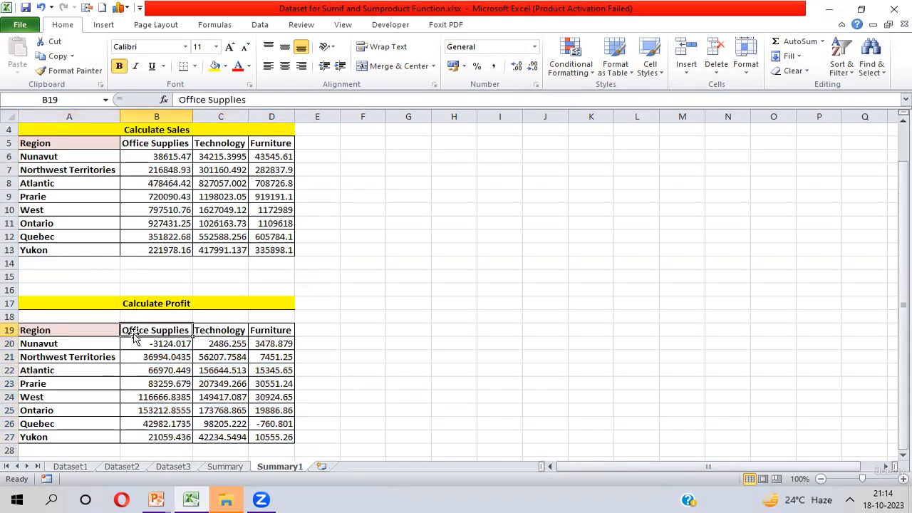
pyautogui.click(139, 345)
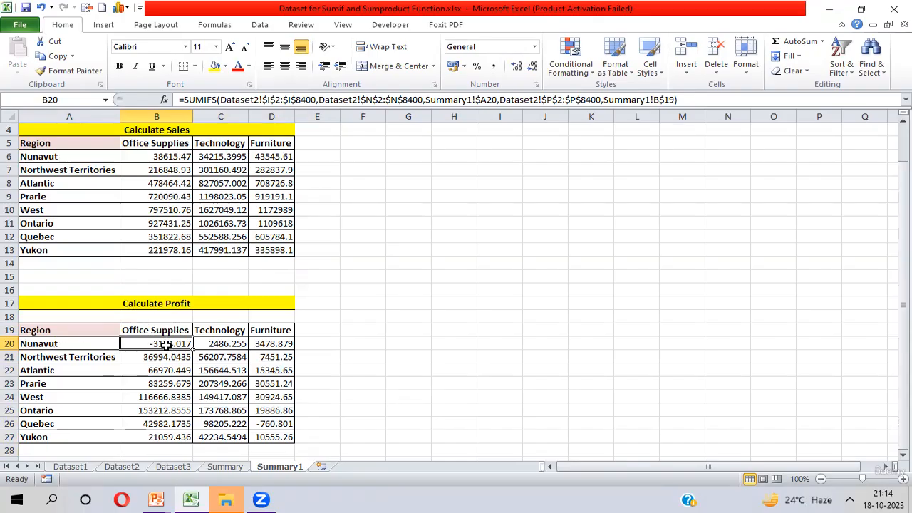
pyautogui.click(273, 423)
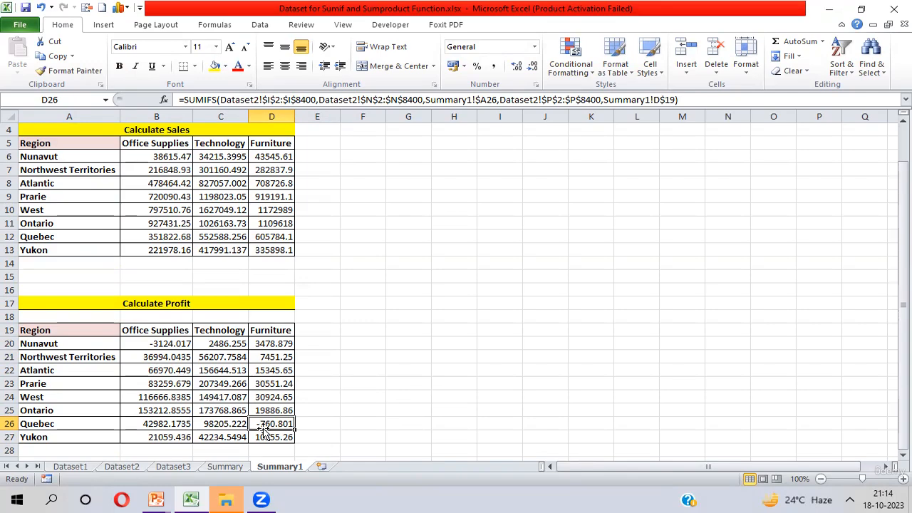
# Step: Add list data validation to cell A18, above the profit table's Region header, with the source Profit,Loss
pyautogui.click(57, 317)
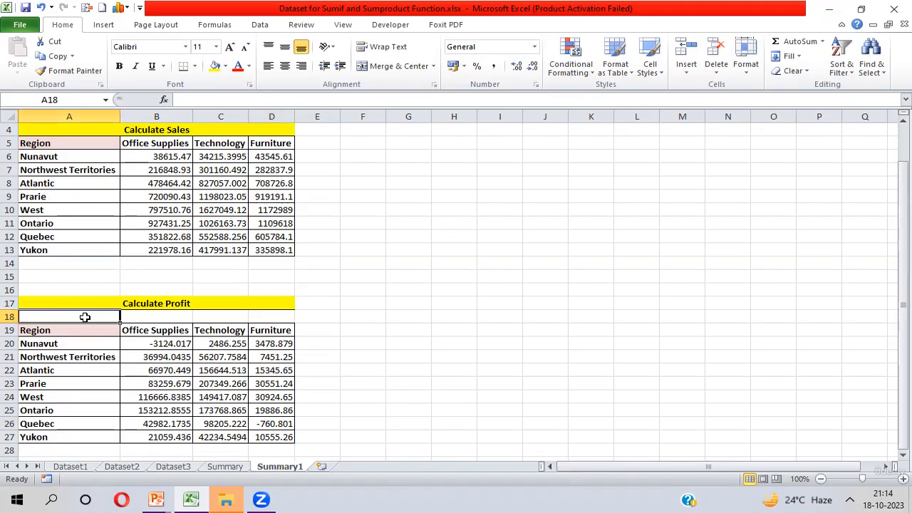
pyautogui.click(259, 27)
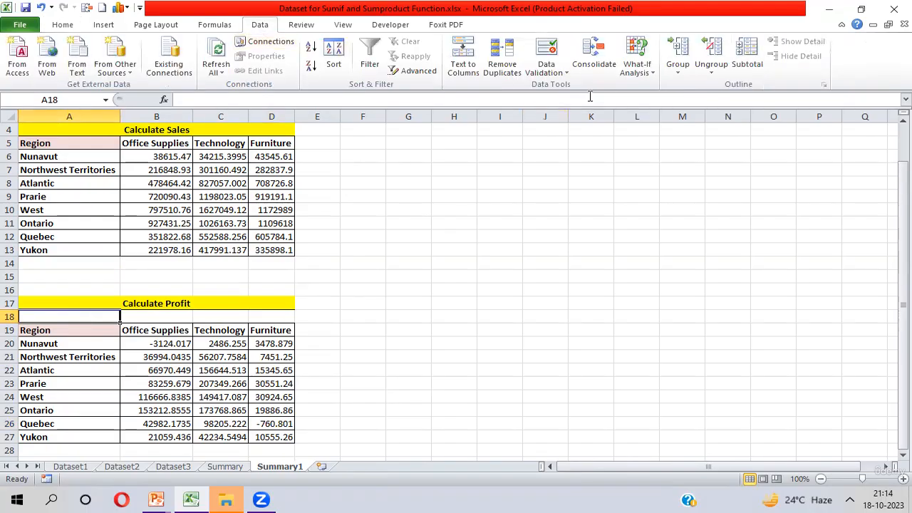
pyautogui.click(547, 69)
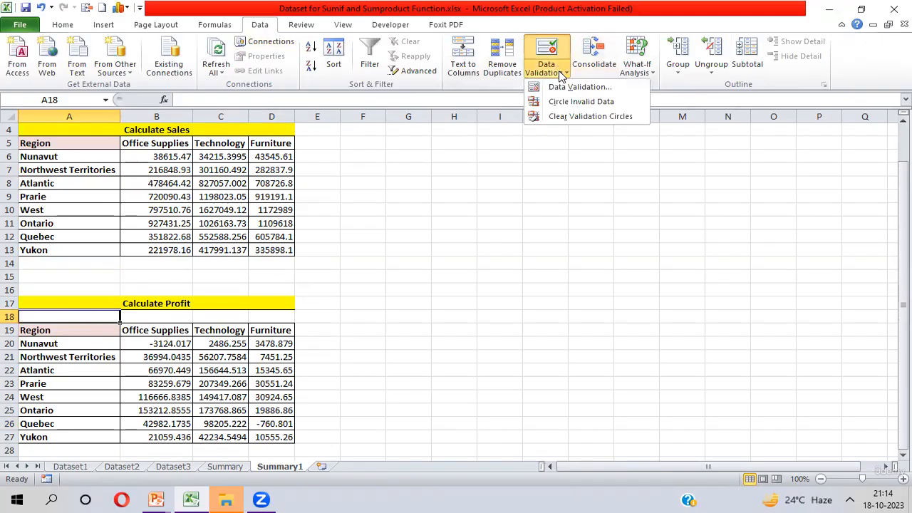
pyautogui.click(570, 89)
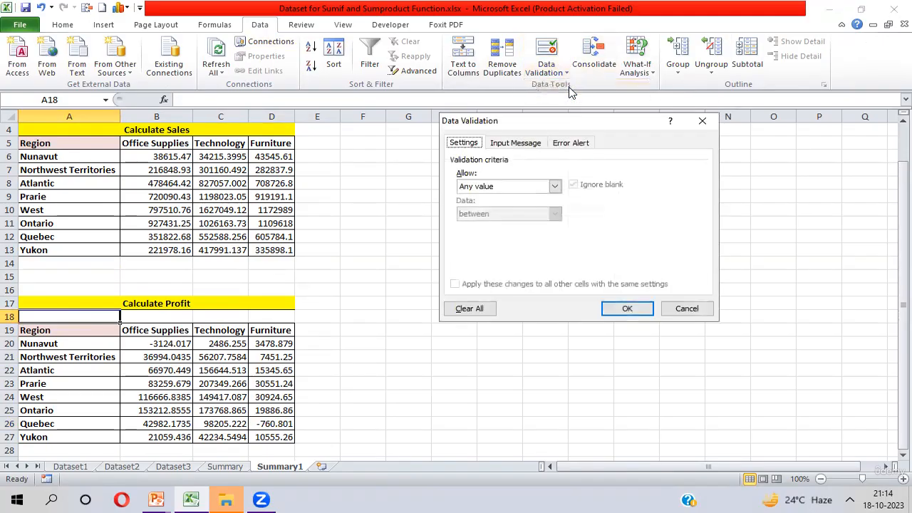
pyautogui.click(554, 186)
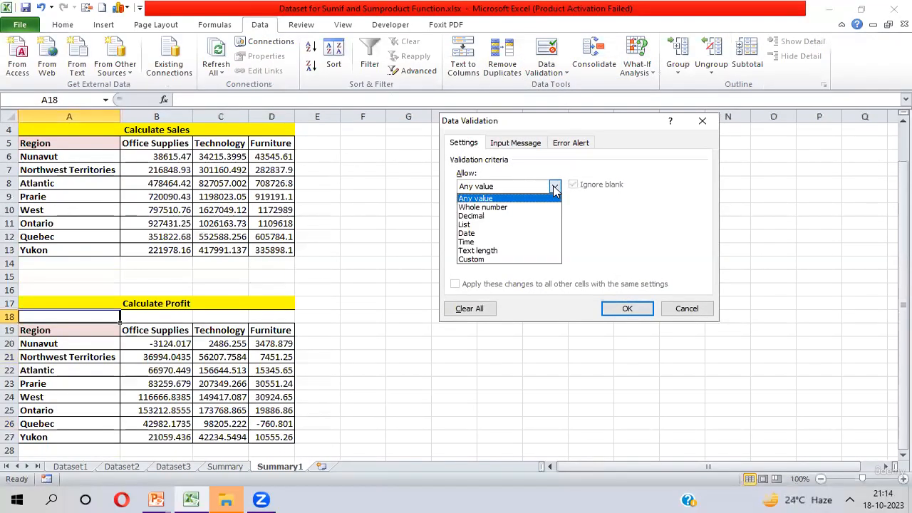
pyautogui.click(479, 225)
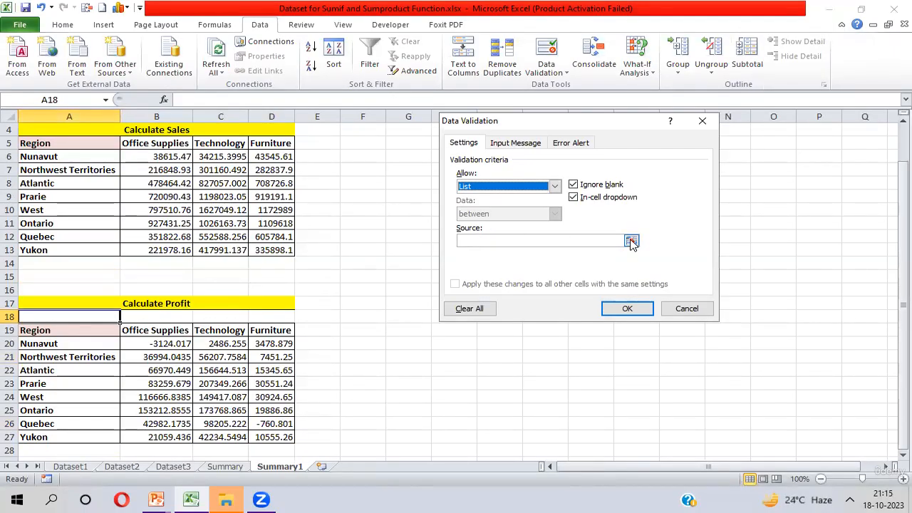
pyautogui.click(577, 238)
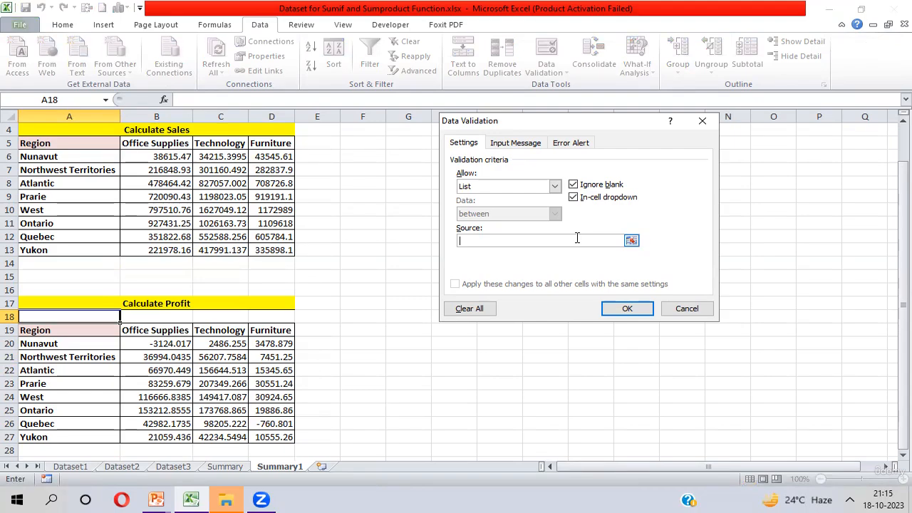
pyautogui.write('Profit,Loss')
pyautogui.click(627, 308)
# Step: Choose Profit from the validation list in cell A18
pyautogui.hotkey('alt', 'Down')
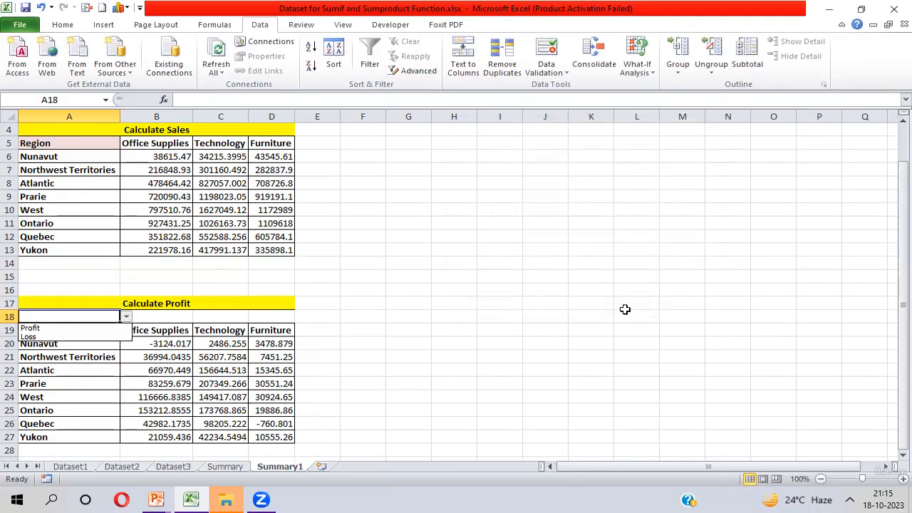
pyautogui.press('Down')
pyautogui.press('Return')
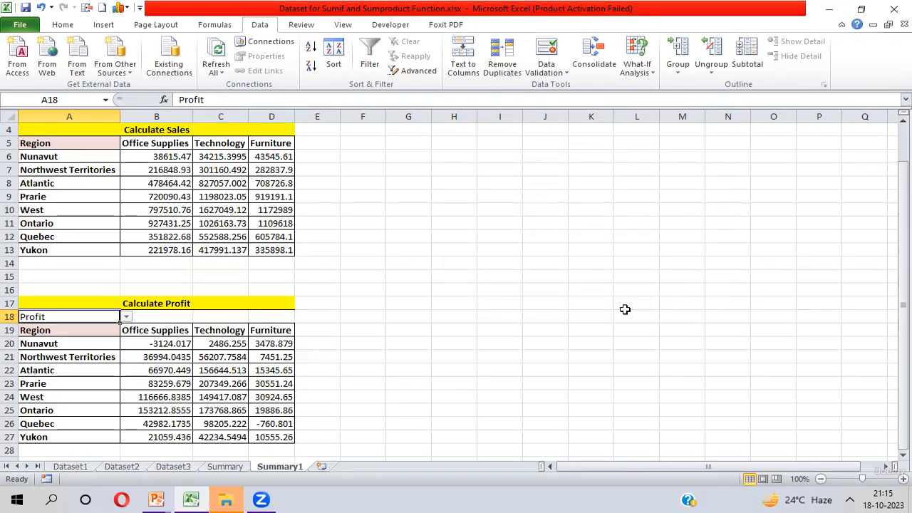
# Step: Test the validation list in cell A18 by switching it to Loss and back to Profit
pyautogui.hotkey('alt', 'Down')
pyautogui.press('Down')
pyautogui.press('Return')
pyautogui.press('Down')
pyautogui.press('Up')
pyautogui.hotkey('alt', 'Down')
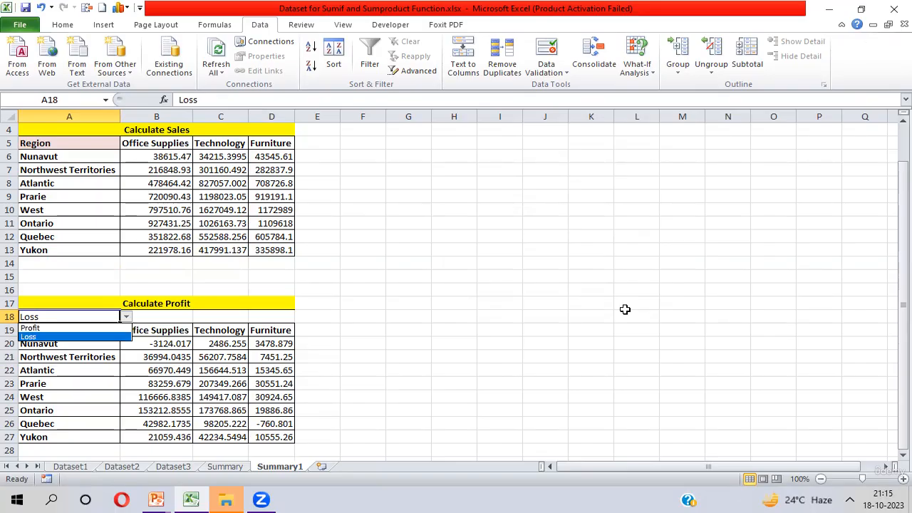
pyautogui.press('Up')
pyautogui.press('Return')
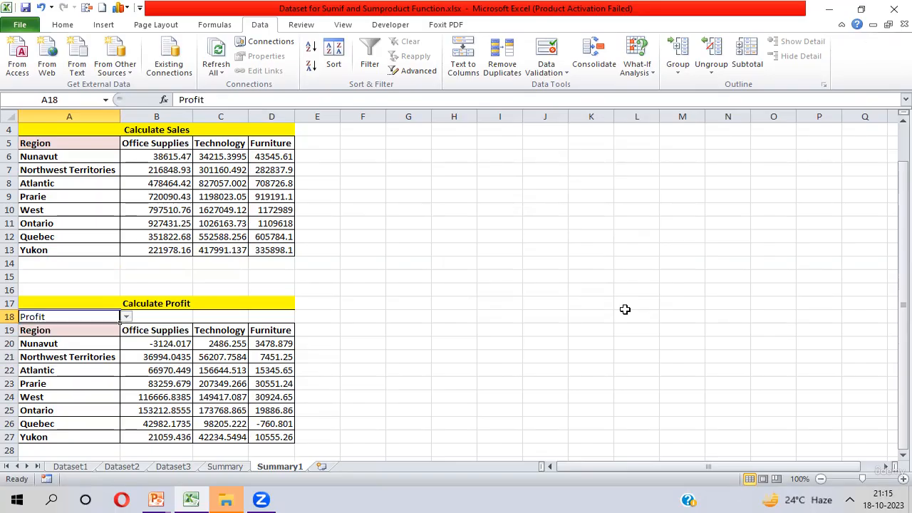
pyautogui.press('Down')
pyautogui.press('Down')
pyautogui.press('Right')
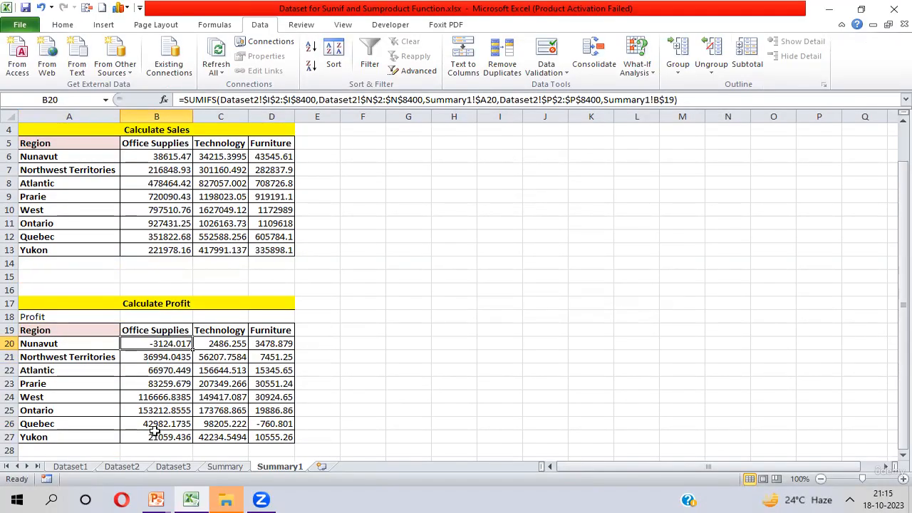
pyautogui.hotkey('ctrl', 'shift', 'Right')
pyautogui.hotkey('ctrl', 'shift', 'Down')
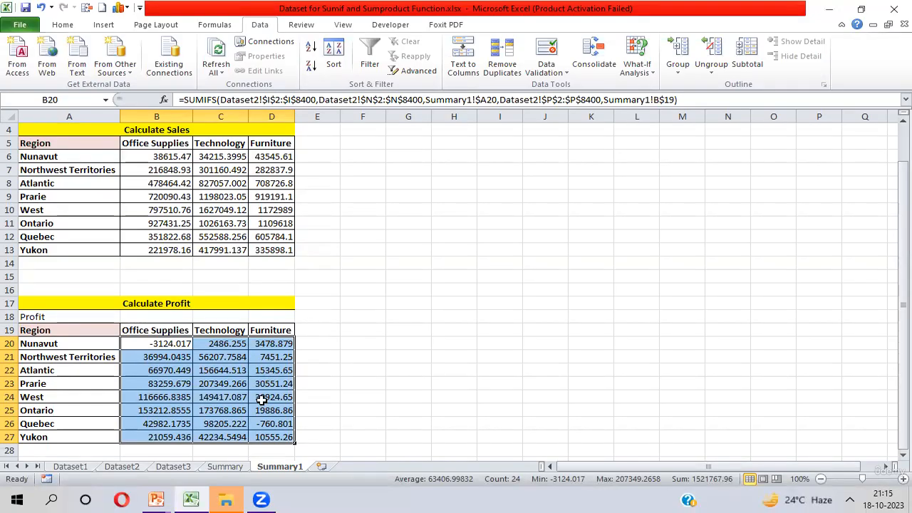
# Step: Format the Profit selector cell A18 with the standard green fill and bold text
pyautogui.click(65, 316)
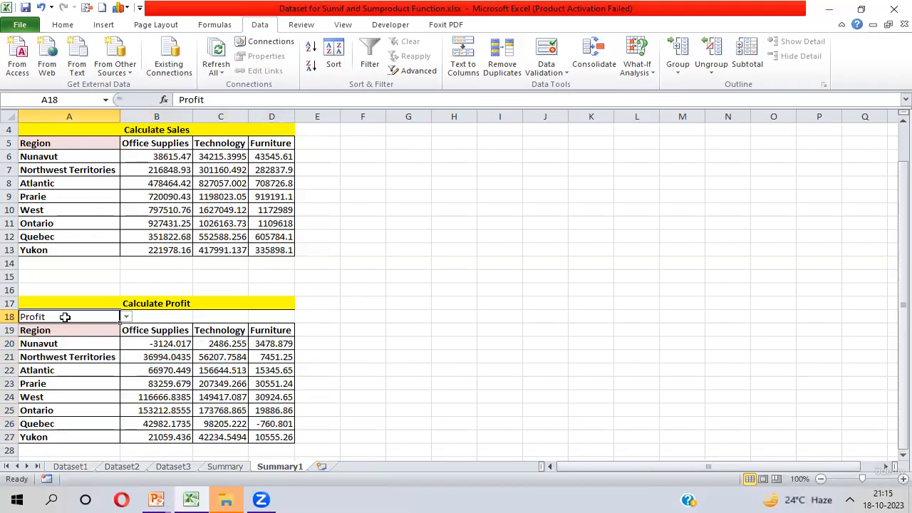
pyautogui.click(62, 25)
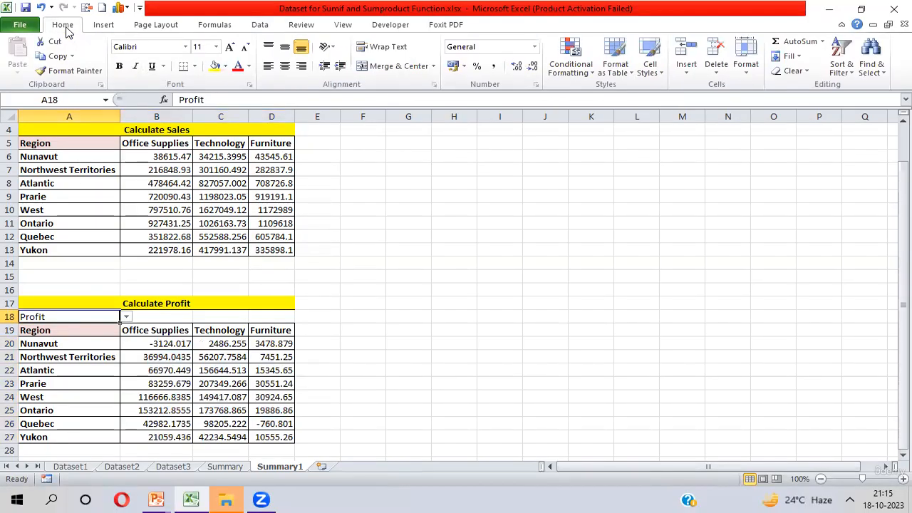
pyautogui.click(225, 67)
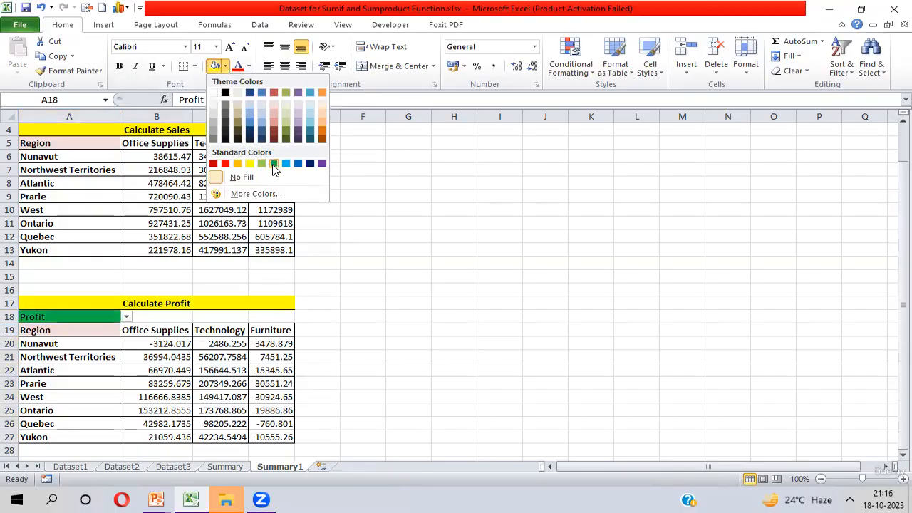
pyautogui.click(274, 164)
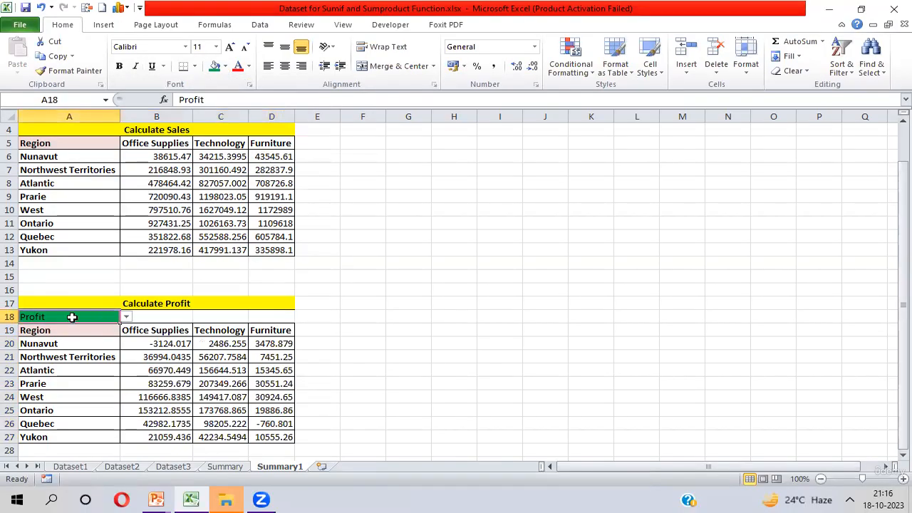
pyautogui.hotkey('ctrl', 'b')
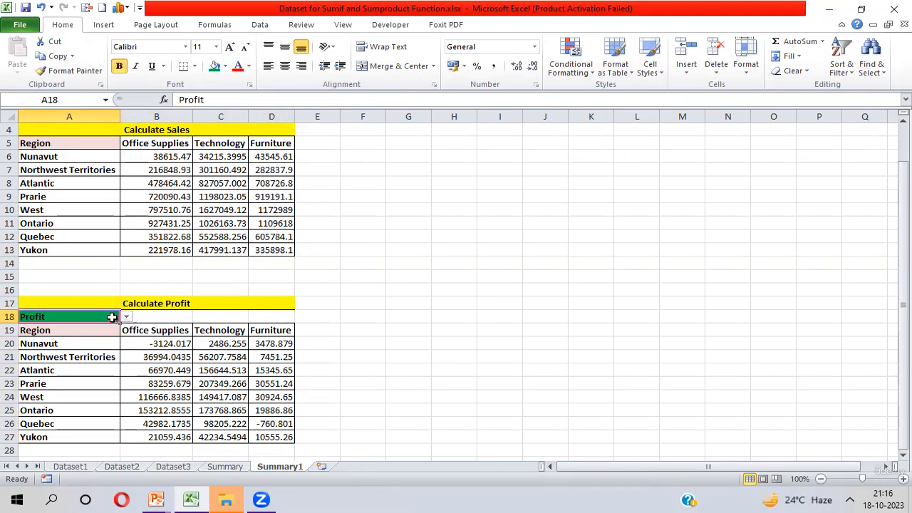
# Step: Clear all the formulas from the profit table's value cells, B20:D27
pyautogui.click(167, 343)
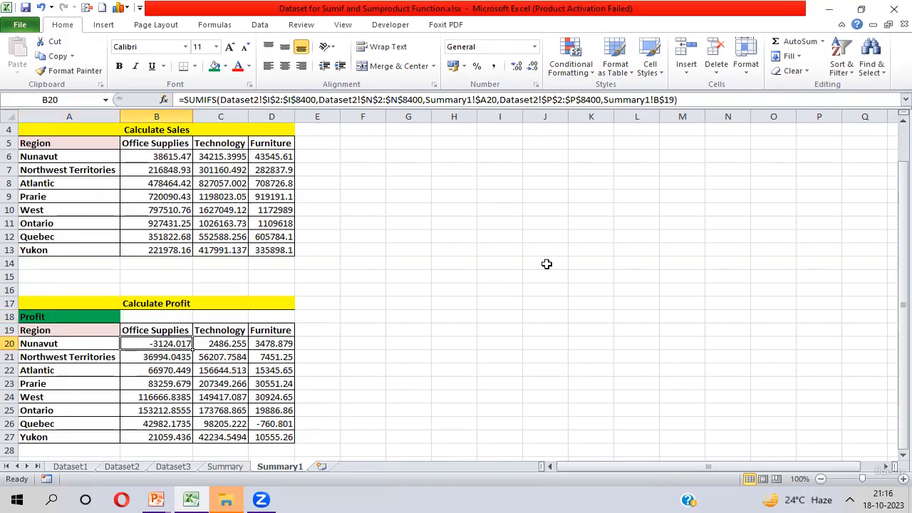
pyautogui.hotkey('ctrl', 'shift', 'Right')
pyautogui.hotkey('ctrl', 'shift', 'Down')
pyautogui.press('Delete')
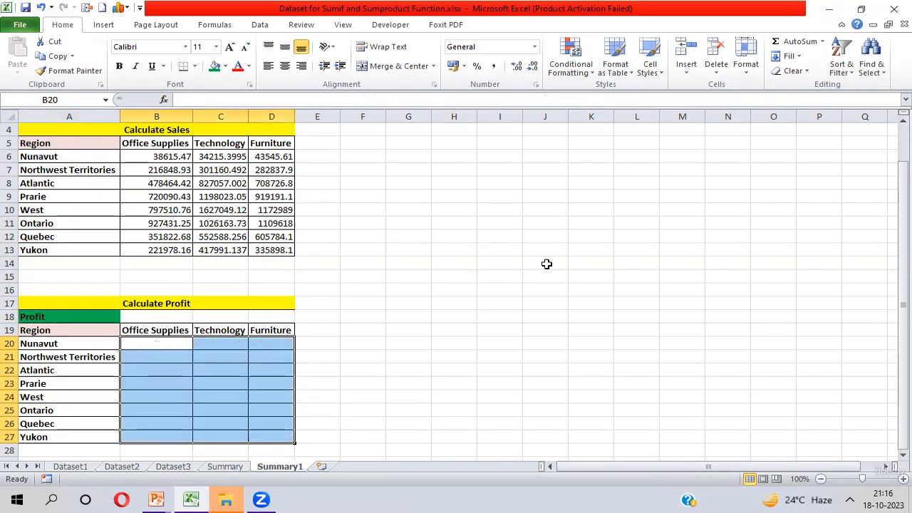
# Step: Start an IF formula in B20 that tests whether the selector cell equals Profit, as $A$18="Profit"
pyautogui.press('Up')
pyautogui.press('Down')
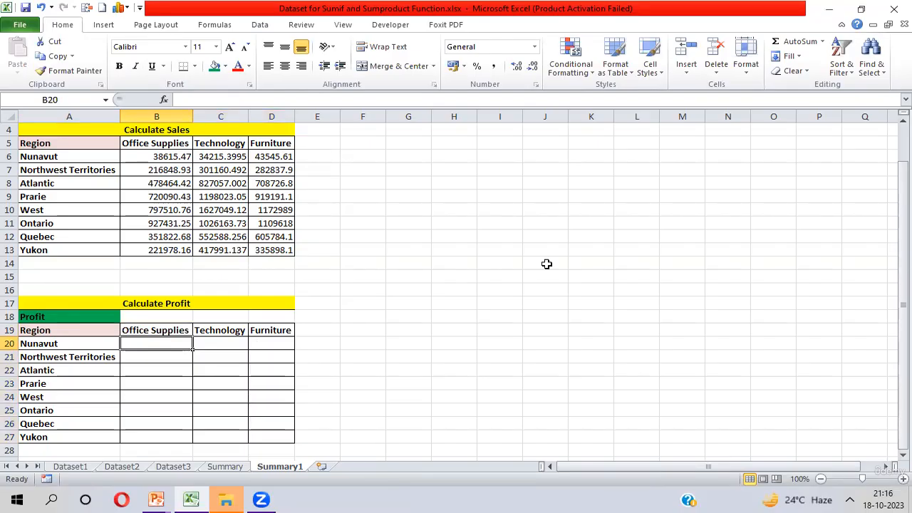
pyautogui.write('=IF(')
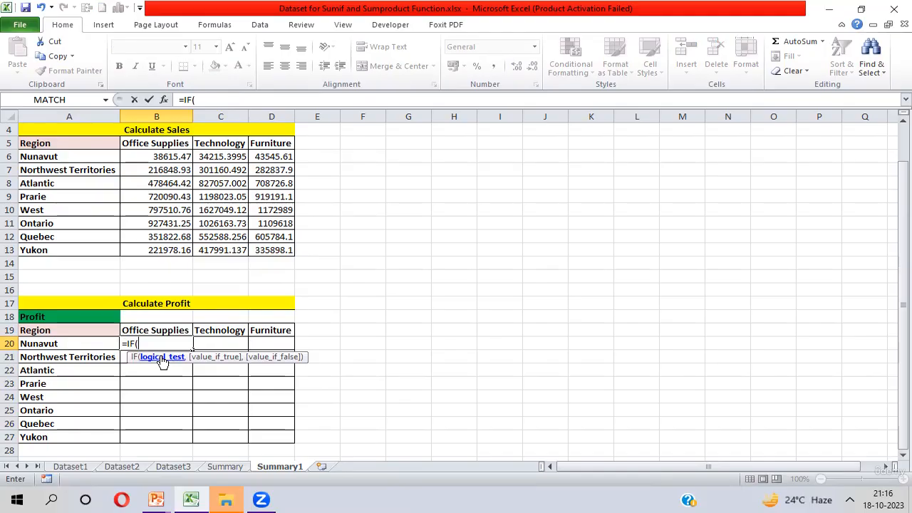
pyautogui.click(55, 317)
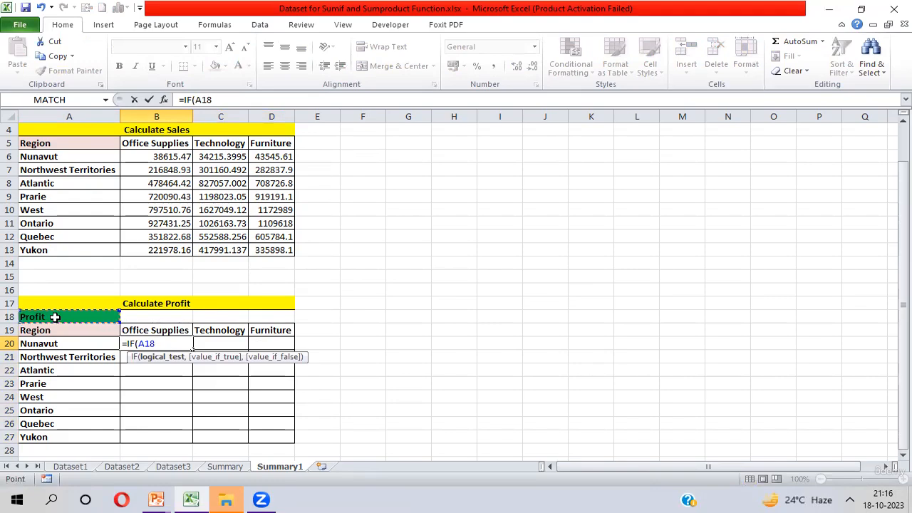
pyautogui.press('F4')
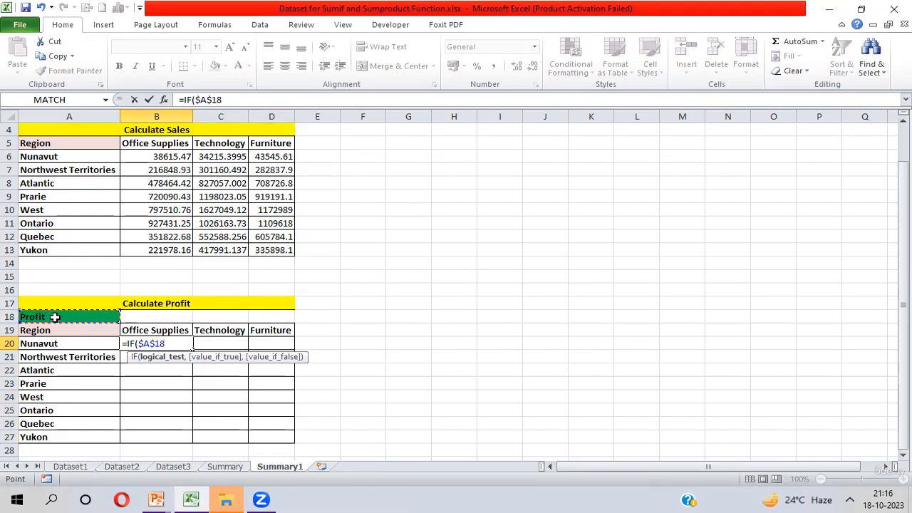
pyautogui.write('="Profit')
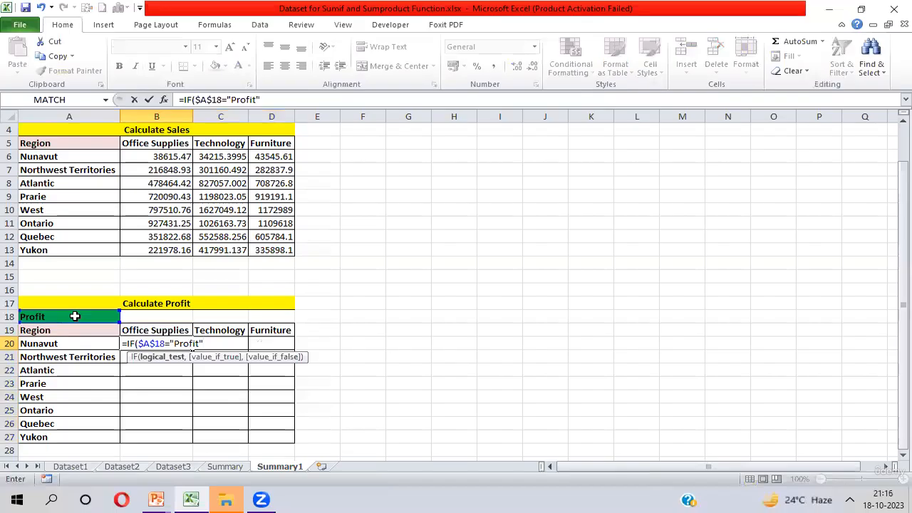
# Step: Nest a SUMIFS as the value if true, with Dataset2's Profit column $I$2:$I$8400 as its absolute sum range
pyautogui.write('",')
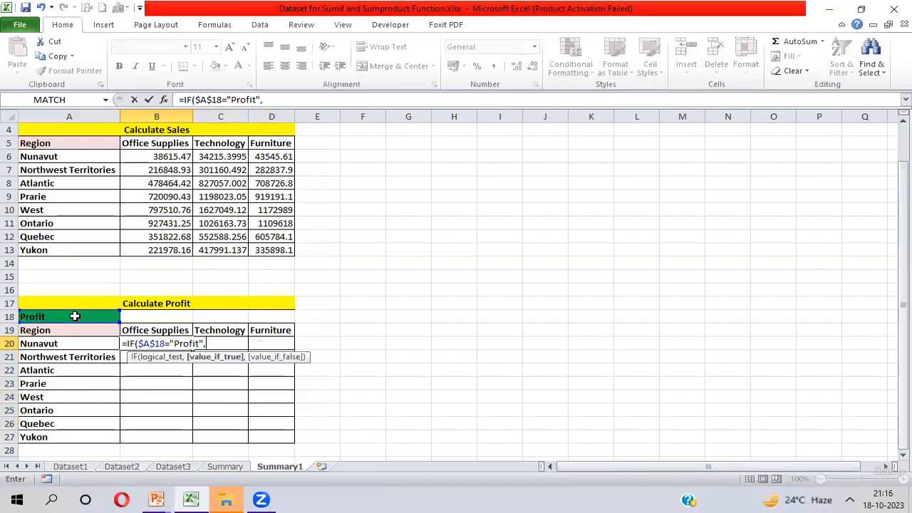
pyautogui.write('Sumifs')
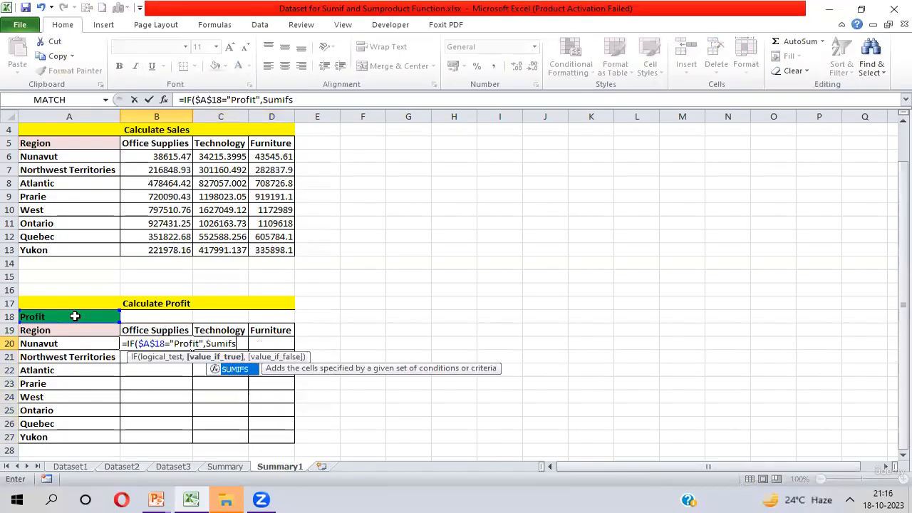
pyautogui.press('Tab')
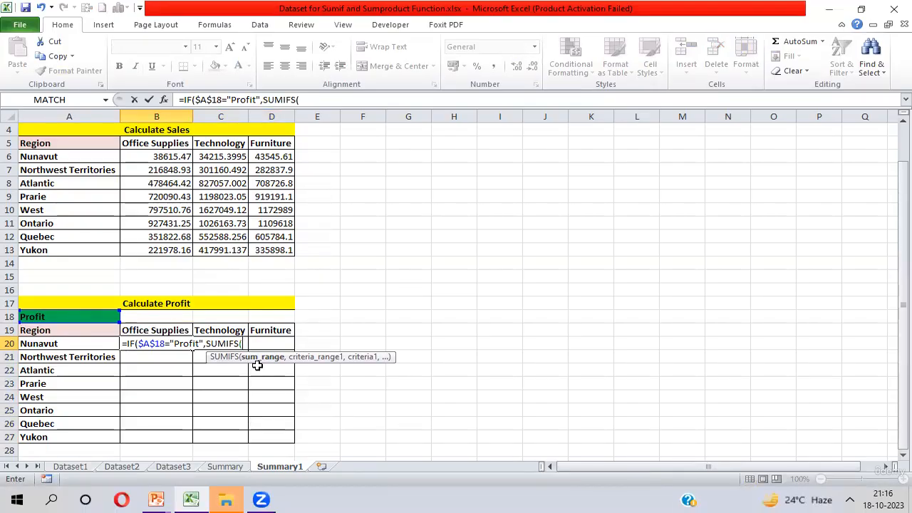
pyautogui.hotkey('ctrl', 'pageup')
pyautogui.hotkey('ctrl', 'pageup')
pyautogui.hotkey('ctrl', 'pageup')
pyautogui.hotkey('ctrl', 'pageup')
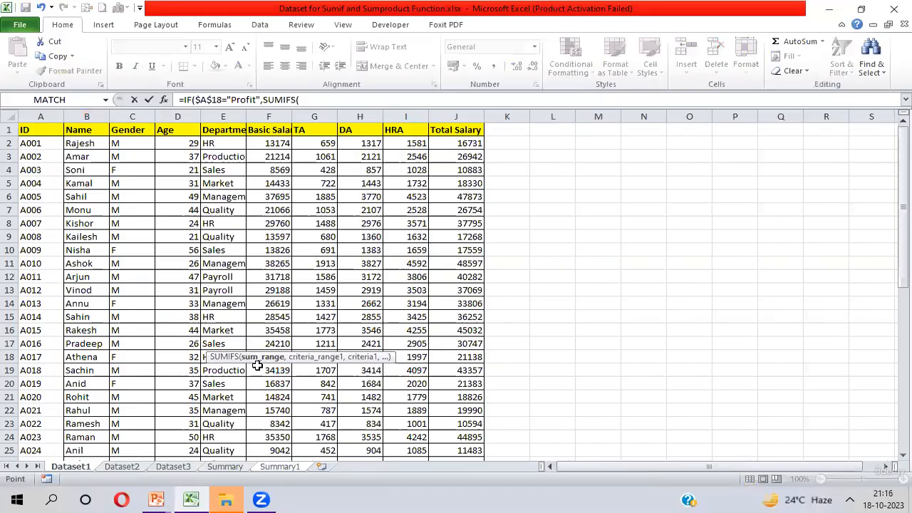
pyautogui.hotkey('ctrl', 'pagedown')
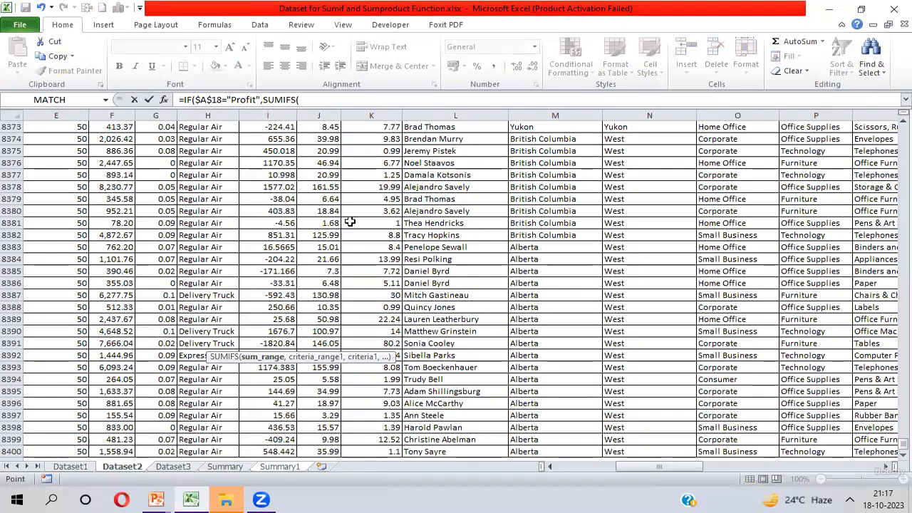
pyautogui.click(270, 214)
pyautogui.hotkey('ctrl', 'Up')
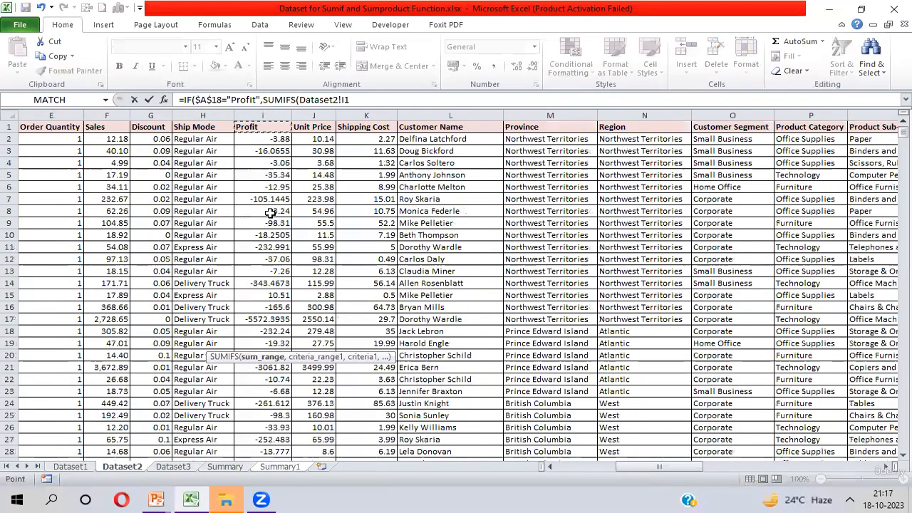
pyautogui.press('Down')
pyautogui.hotkey('ctrl', 'shift', 'Down')
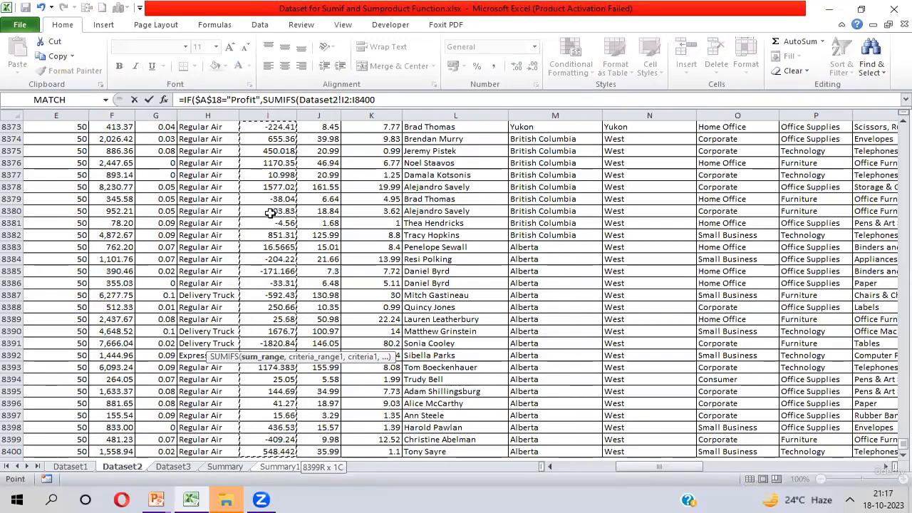
pyautogui.press('F4')
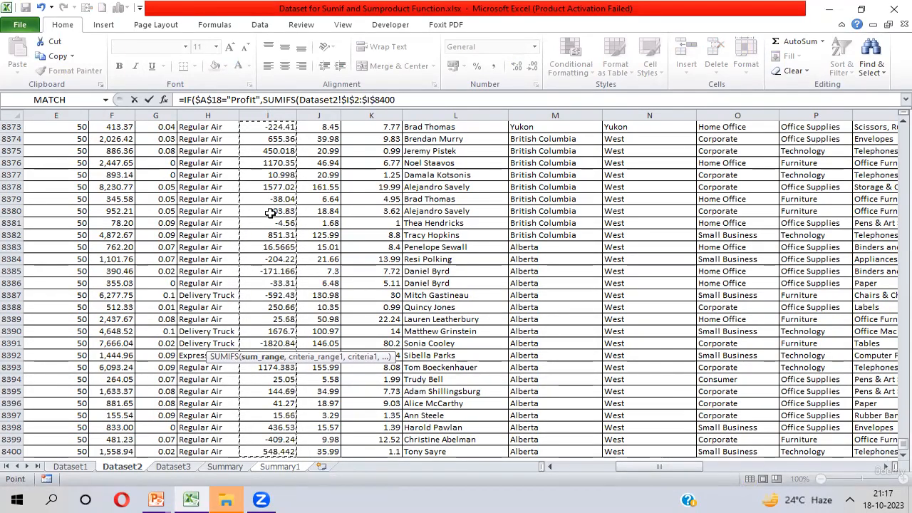
pyautogui.write(',')
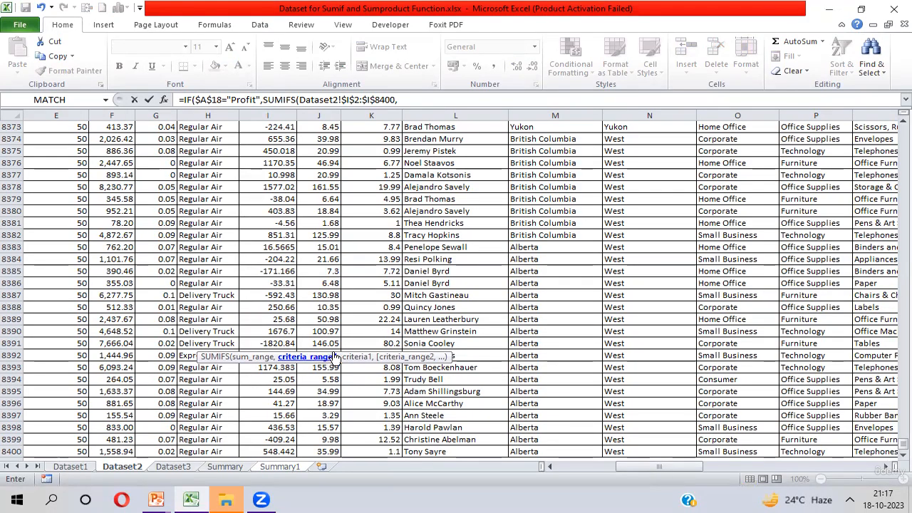
# Step: Add Dataset2's Region column, $N$2:$N$8400, as the absolute first criteria range of the SUMIFS
pyautogui.click(664, 199)
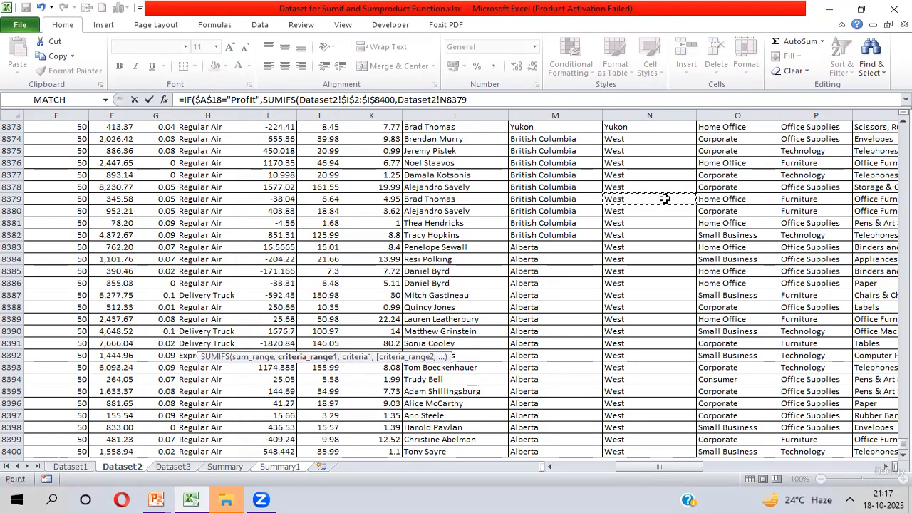
pyautogui.hotkey('ctrl', 'Up')
pyautogui.press('Down')
pyautogui.hotkey('ctrl', 'shift', 'Down')
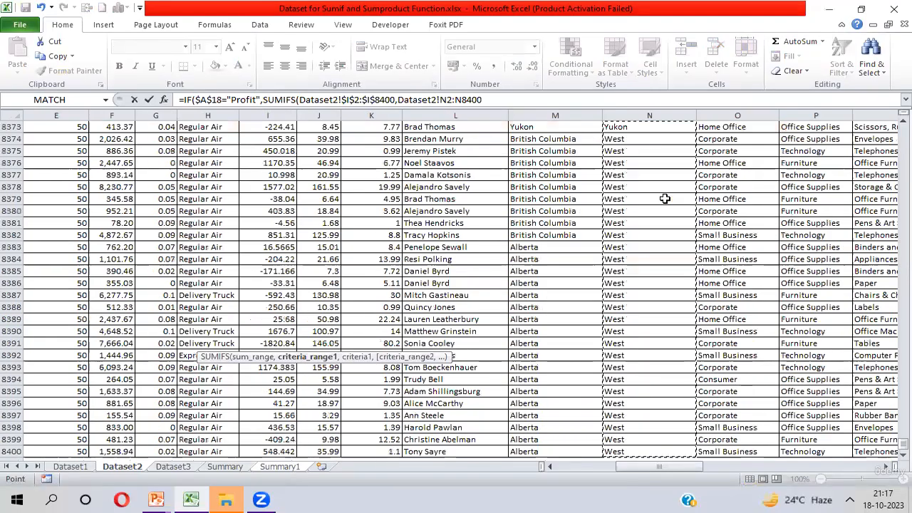
pyautogui.press('F4')
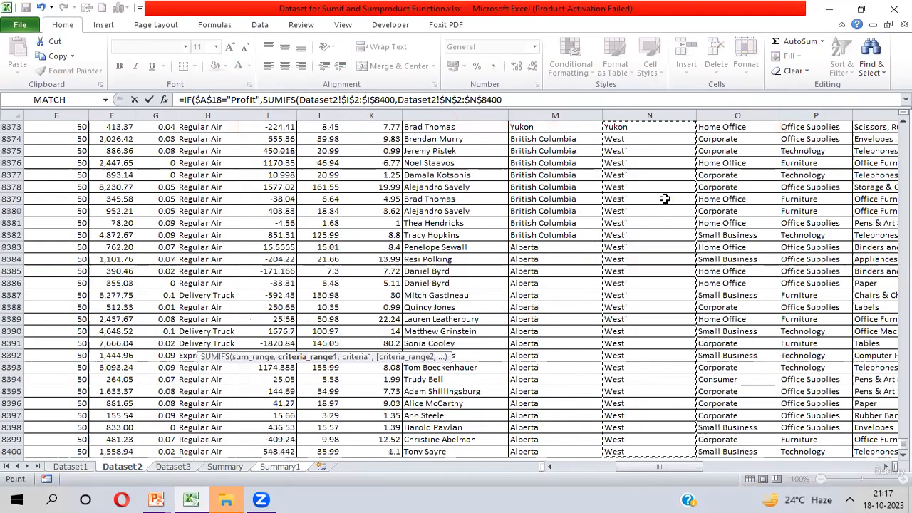
pyautogui.write(',')
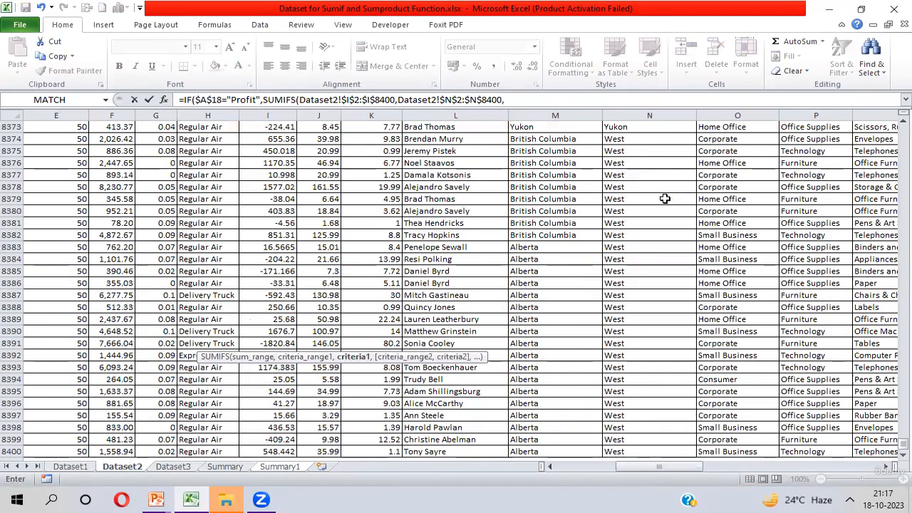
# Step: Set the first criterion to the Nunavut cell on Summary1, with only the column locked as $A20
pyautogui.hotkey('ctrl', 'pagedown')
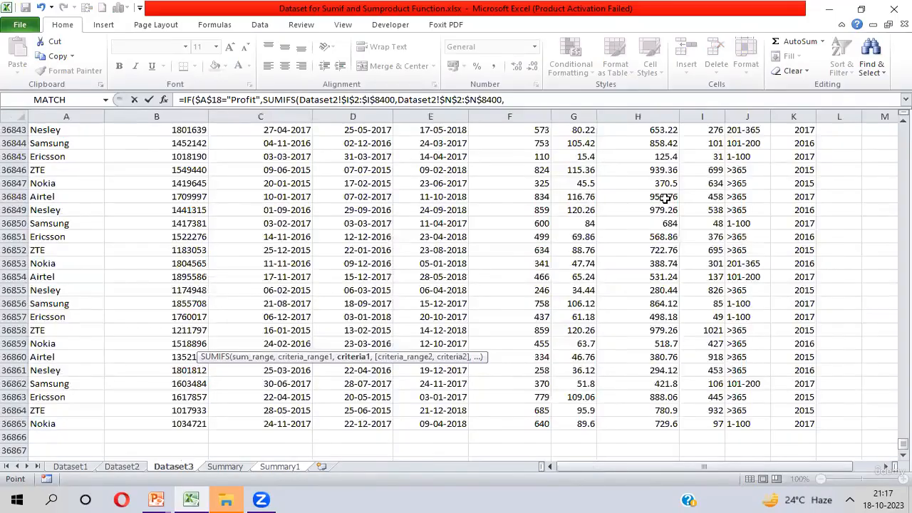
pyautogui.hotkey('ctrl', 'pagedown')
pyautogui.hotkey('ctrl', 'pagedown')
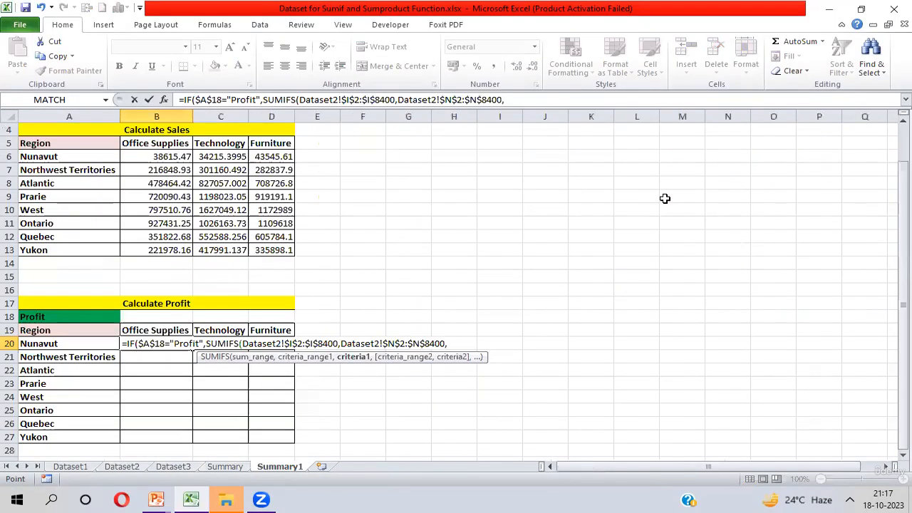
pyautogui.click(63, 344)
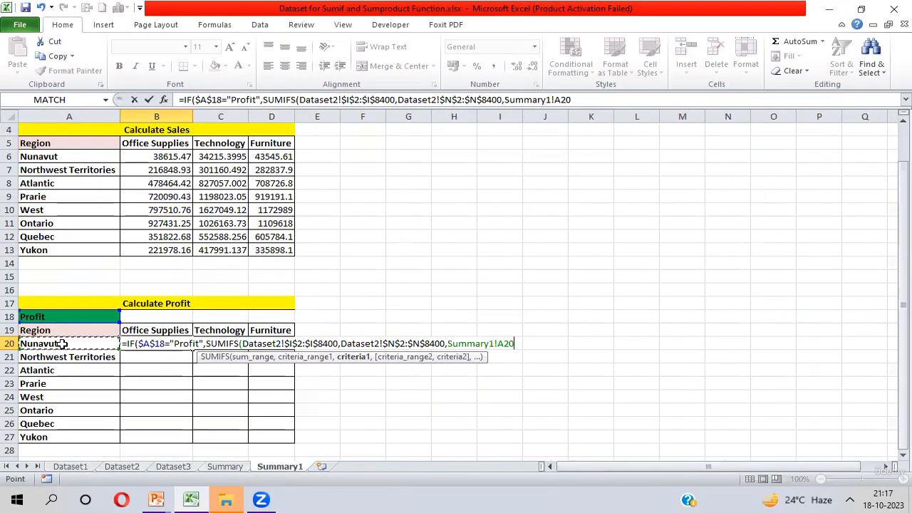
pyautogui.press('F4')
pyautogui.press('F4')
pyautogui.press('F4')
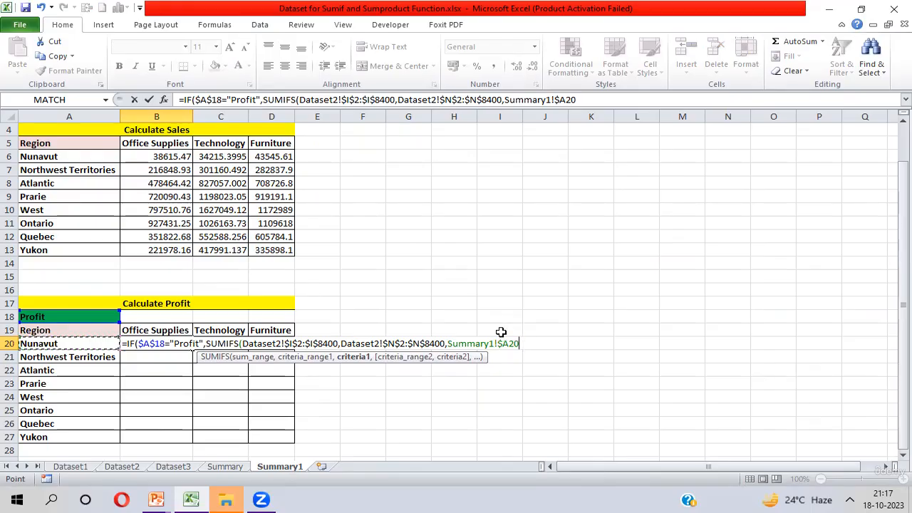
pyautogui.write(',')
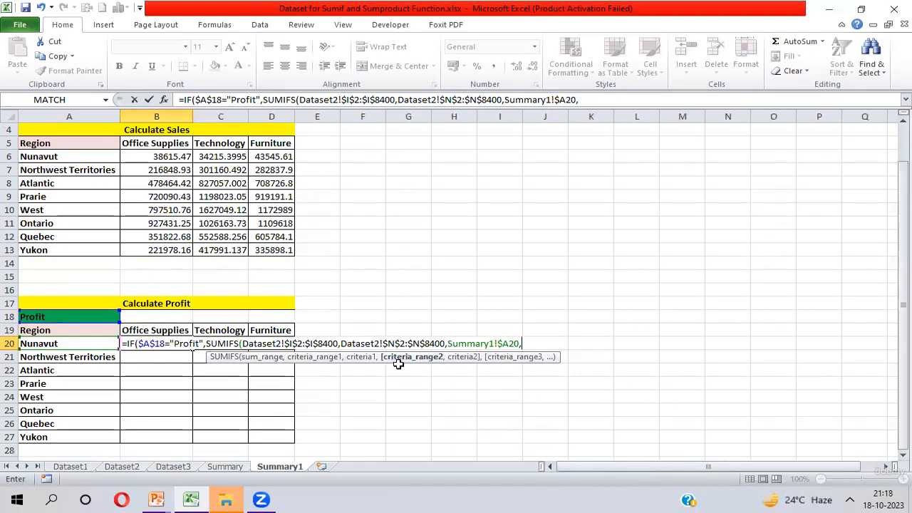
# Step: Add Dataset2's Product Category column, $P$2:$P$8400, as the absolute second criteria range
pyautogui.hotkey('ctrl', 'pageup')
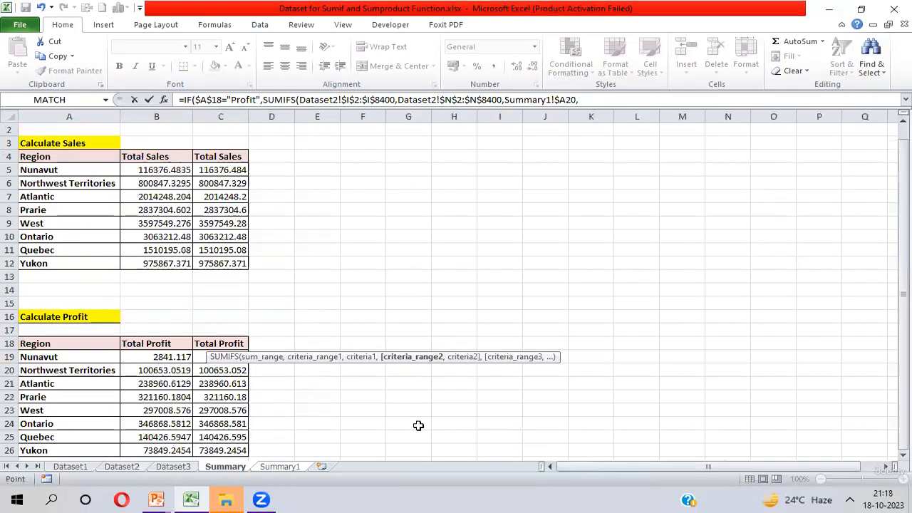
pyautogui.hotkey('ctrl', 'pageup')
pyautogui.hotkey('ctrl', 'pageup')
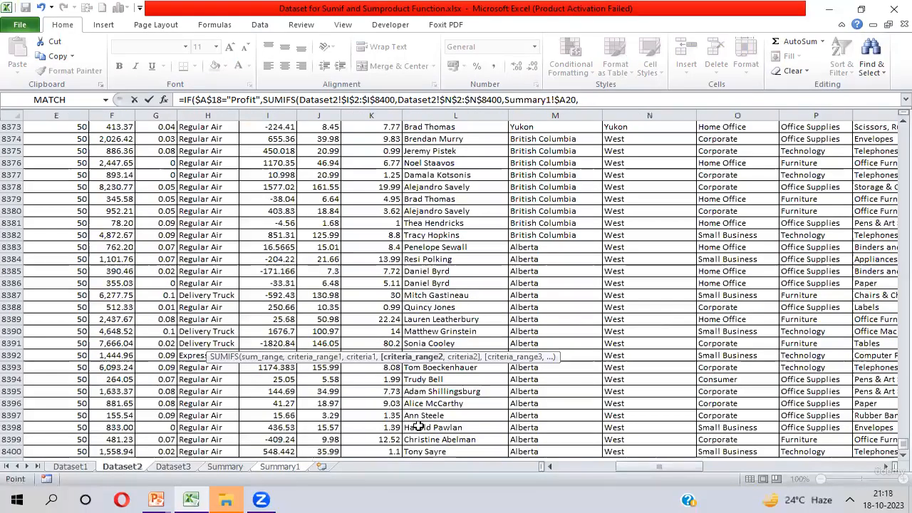
pyautogui.click(757, 322)
pyautogui.hotkey('ctrl', 'Up')
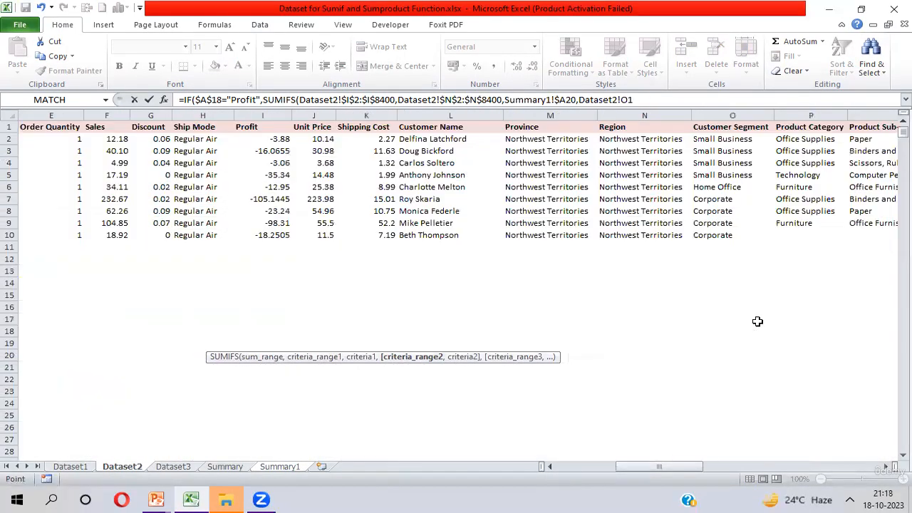
pyautogui.press('Right')
pyautogui.press('Down')
pyautogui.hotkey('ctrl', 'shift', 'Down')
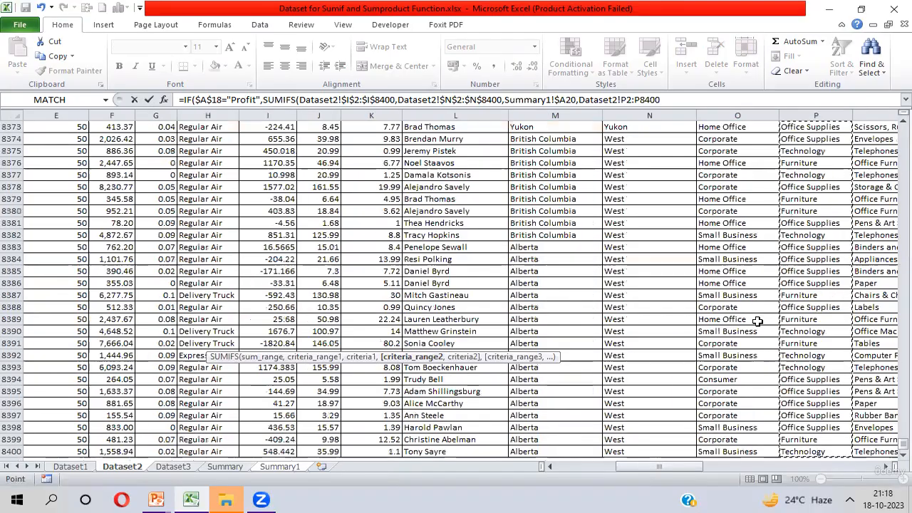
pyautogui.press('F4')
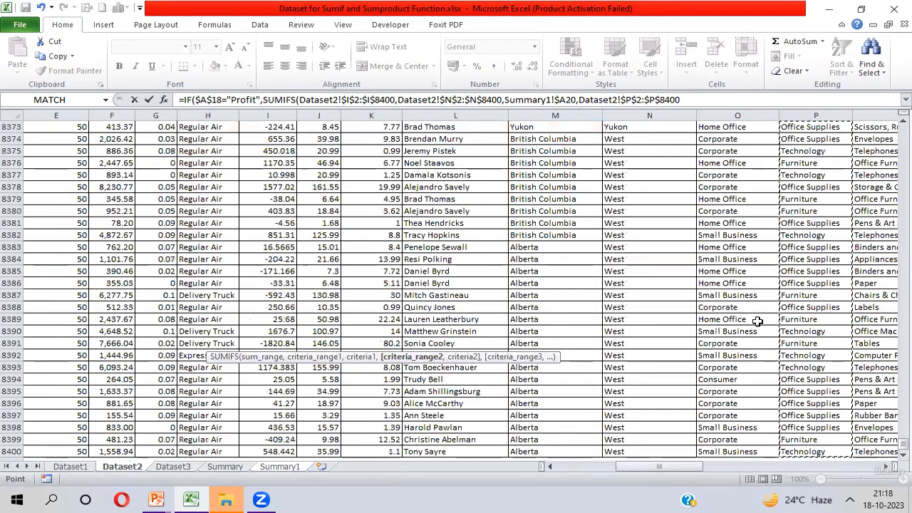
pyautogui.write(',')
# Step: Set the second criterion to Summary1's Office Supplies header as B$19, then close both functions and enter the formula without a value if false
pyautogui.hotkey('ctrl', 'pagedown')
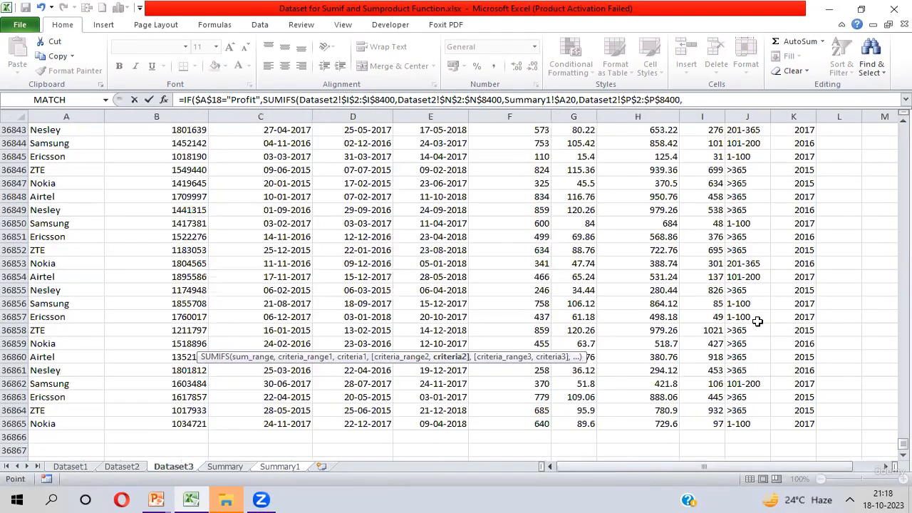
pyautogui.hotkey('ctrl', 'pagedown')
pyautogui.hotkey('ctrl', 'pagedown')
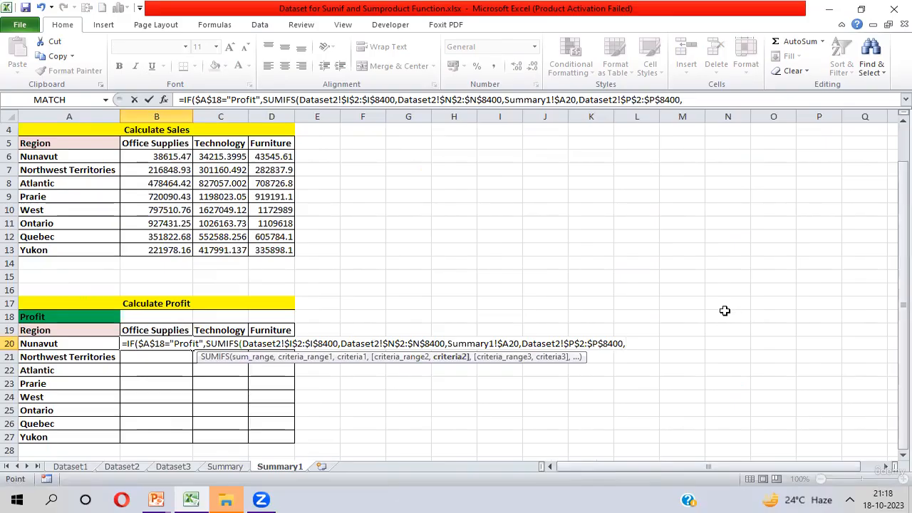
pyautogui.click(146, 328)
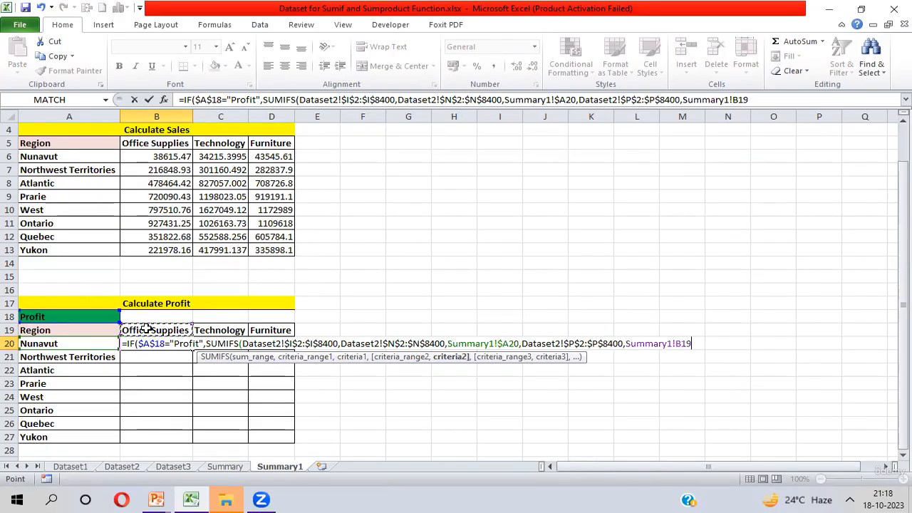
pyautogui.press('F4')
pyautogui.press('F4')
pyautogui.write(')')
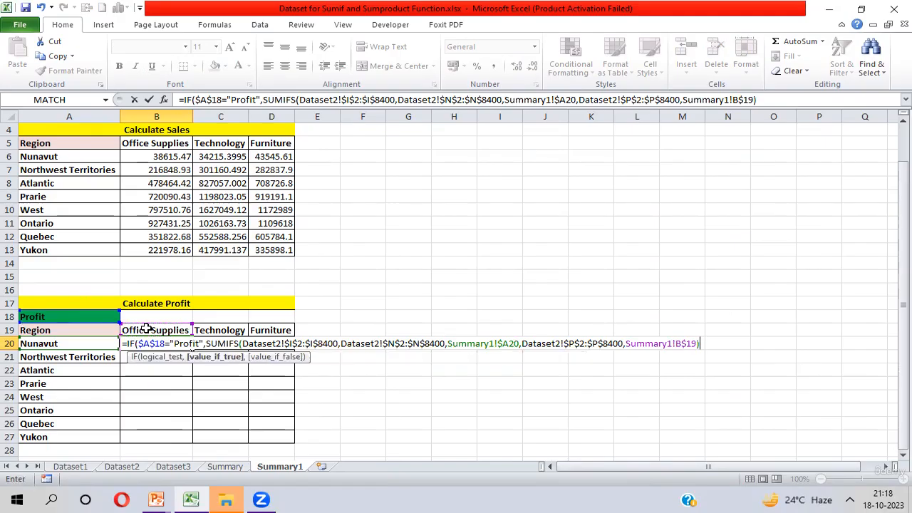
pyautogui.write(')')
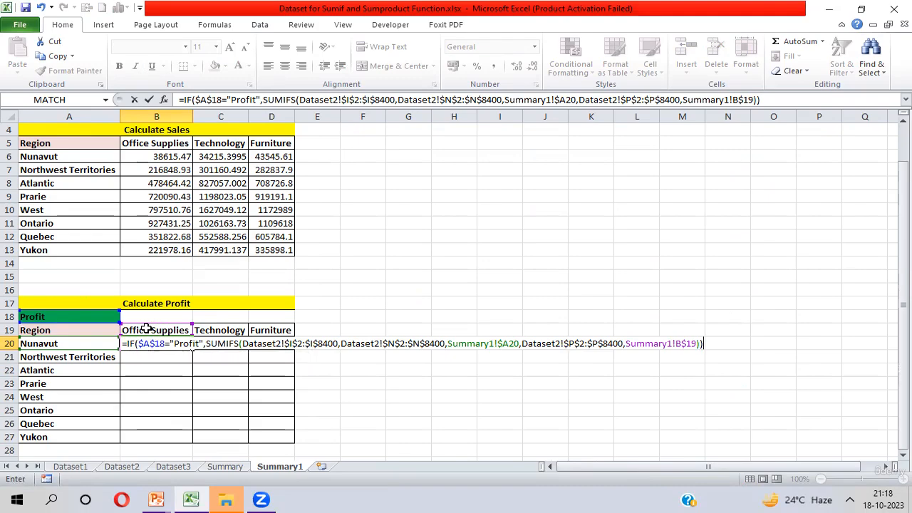
pyautogui.press('Return')
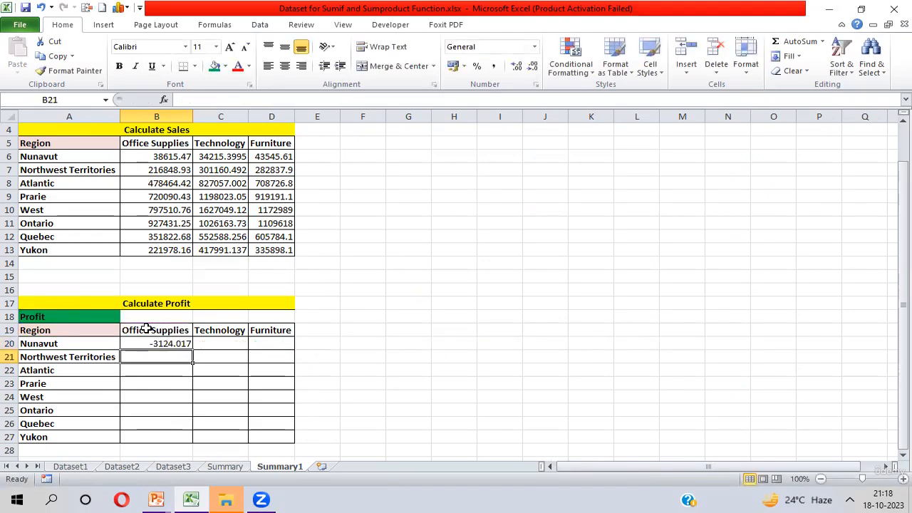
# Step: Fill the B20 formula across and down the whole profit table, B20:D27
pyautogui.press('Up')
pyautogui.hotkey('shift', 'Right')
pyautogui.hotkey('shift', 'Right')
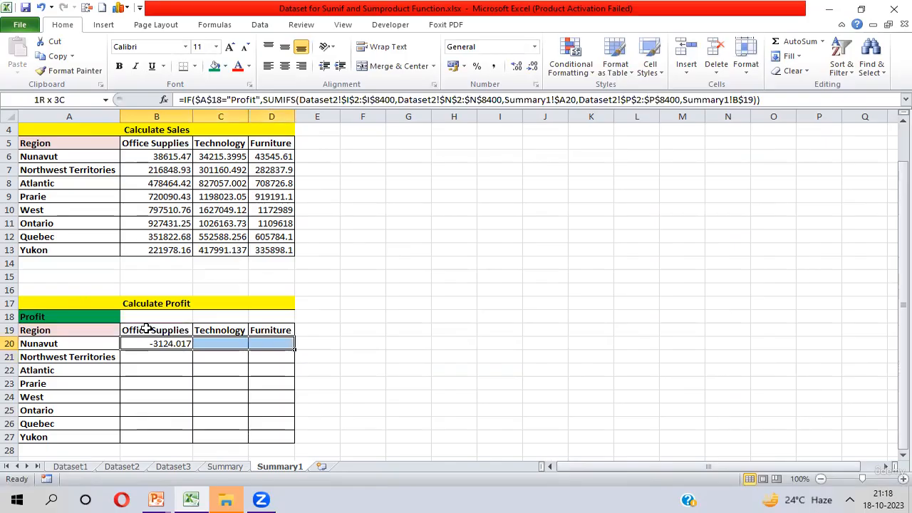
pyautogui.hotkey('shift', 'Down')
pyautogui.hotkey('shift', 'Down')
pyautogui.hotkey('shift', 'Down')
pyautogui.hotkey('shift', 'Down')
pyautogui.hotkey('shift', 'Down')
pyautogui.hotkey('shift', 'Down')
pyautogui.hotkey('shift', 'Down')
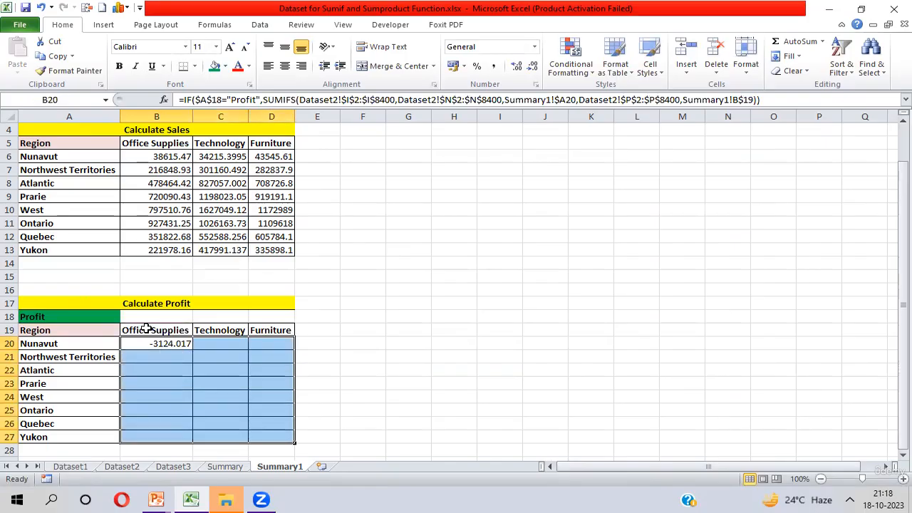
pyautogui.hotkey('ctrl', 'r')
pyautogui.hotkey('ctrl', 'd')
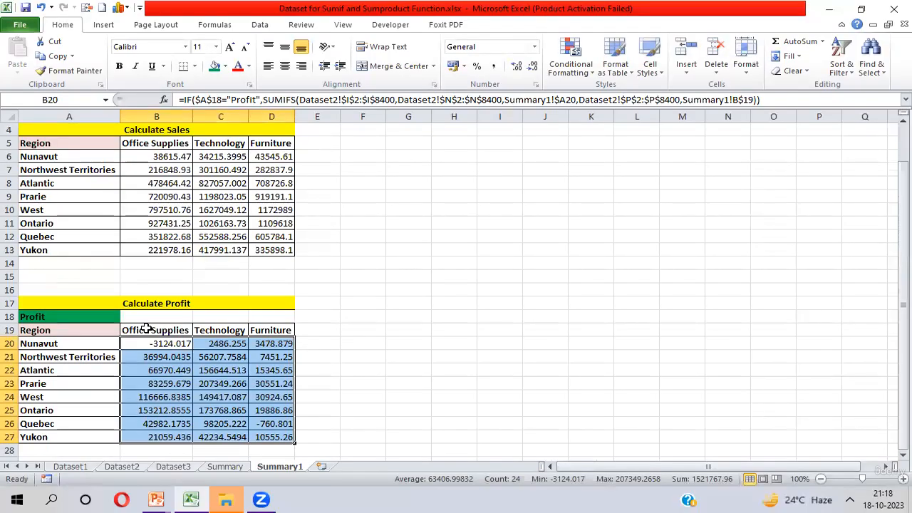
# Step: Switch the selector in cell A18 to Loss to test the profit table's IF formulas
pyautogui.click(146, 328)
pyautogui.press('Up')
pyautogui.press('Left')
pyautogui.hotkey('alt', 'Down')
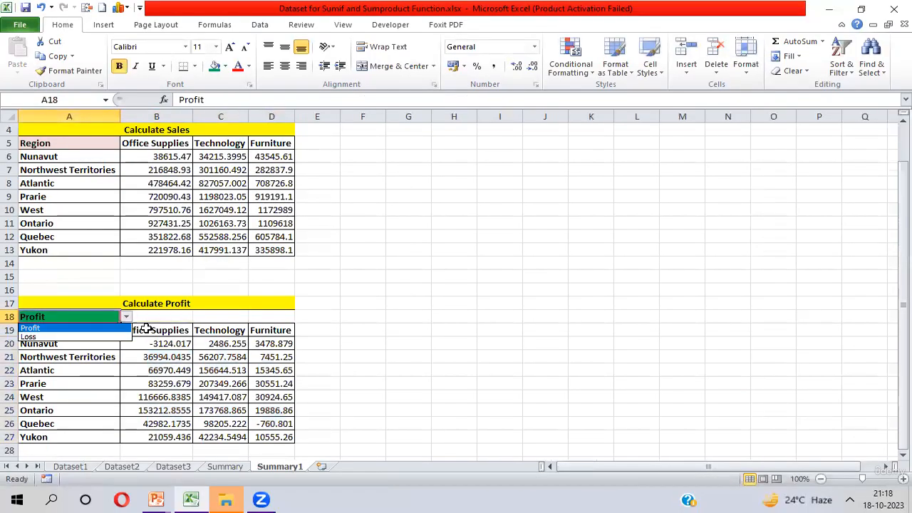
pyautogui.press('Down')
pyautogui.press('Return')
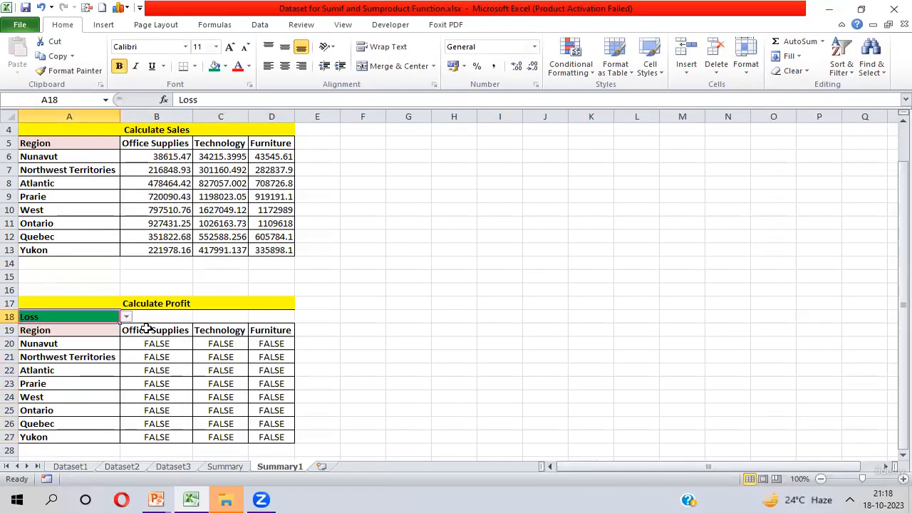
pyautogui.press('Down')
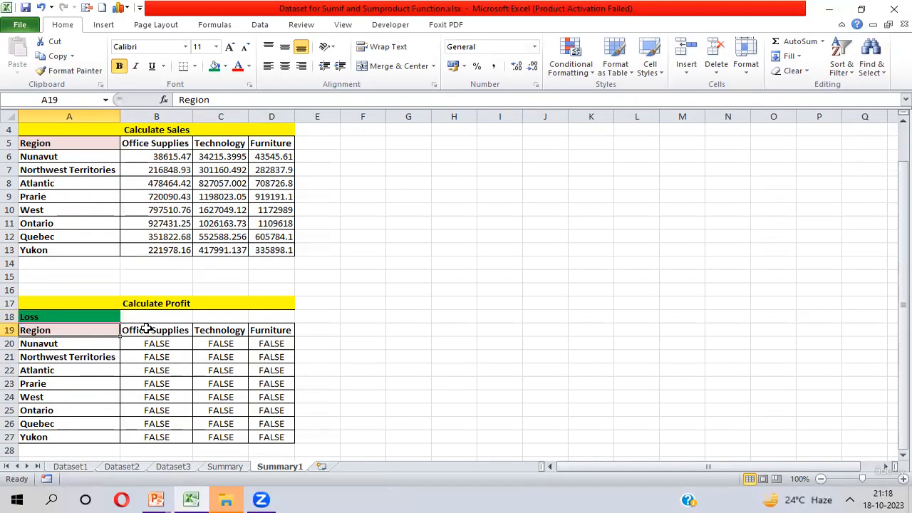
# Step: Examine the profit table's B20 formula, its "Profit" test against selector A18 and its SUMIFS value if true
pyautogui.press('Down')
pyautogui.press('Right')
pyautogui.hotkey('ctrl', 'shift', 'Right')
pyautogui.hotkey('ctrl', 'shift', 'Down')
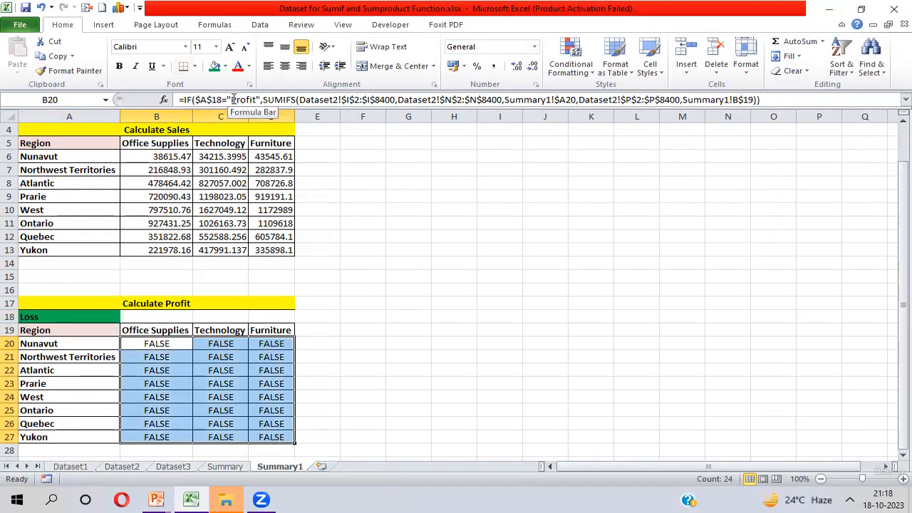
pyautogui.moveTo(231, 100); pyautogui.dragTo(256, 100)
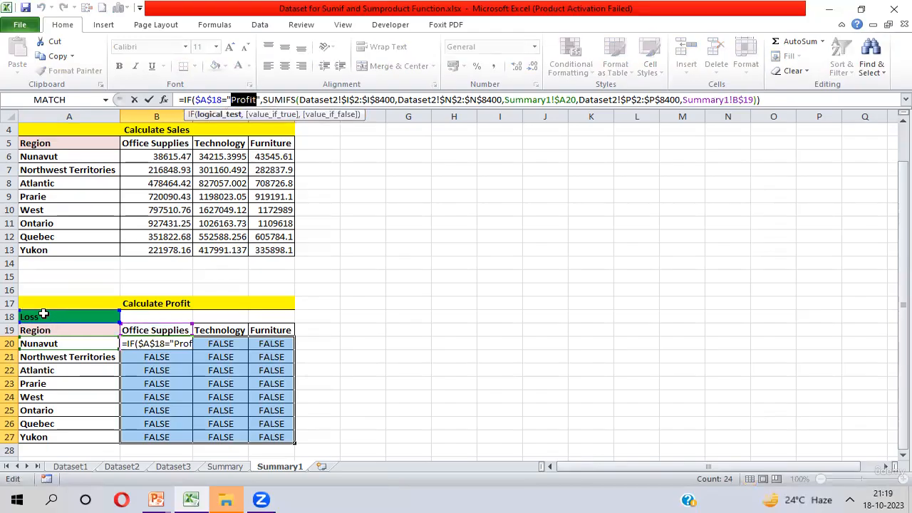
pyautogui.moveTo(263, 101); pyautogui.dragTo(806, 101)
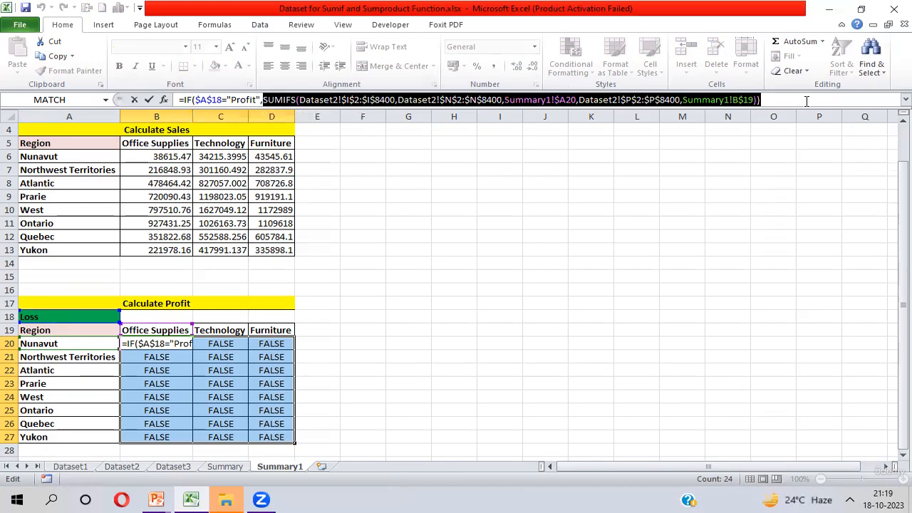
pyautogui.press('Return')
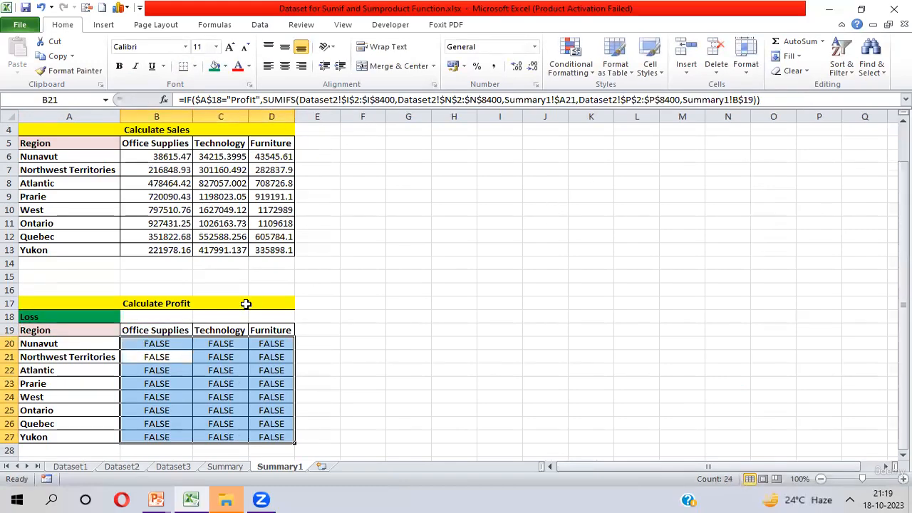
pyautogui.click(62, 314)
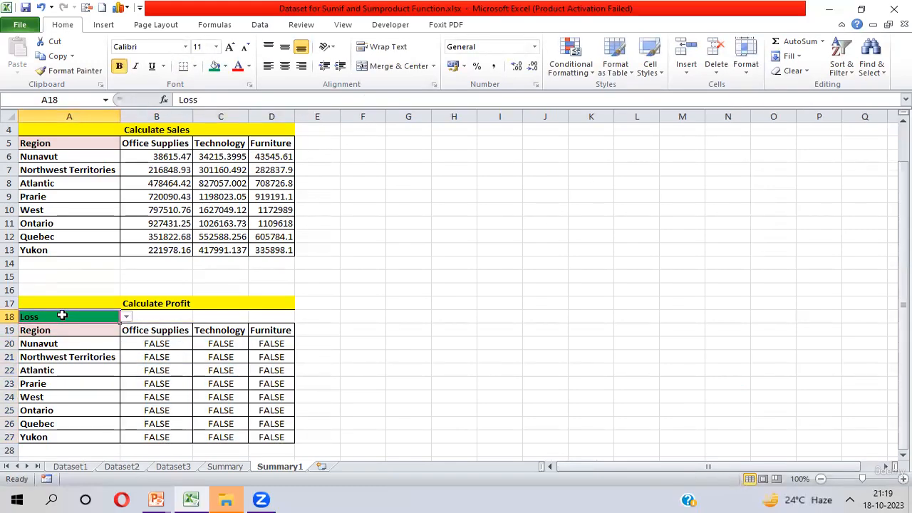
pyautogui.click(160, 346)
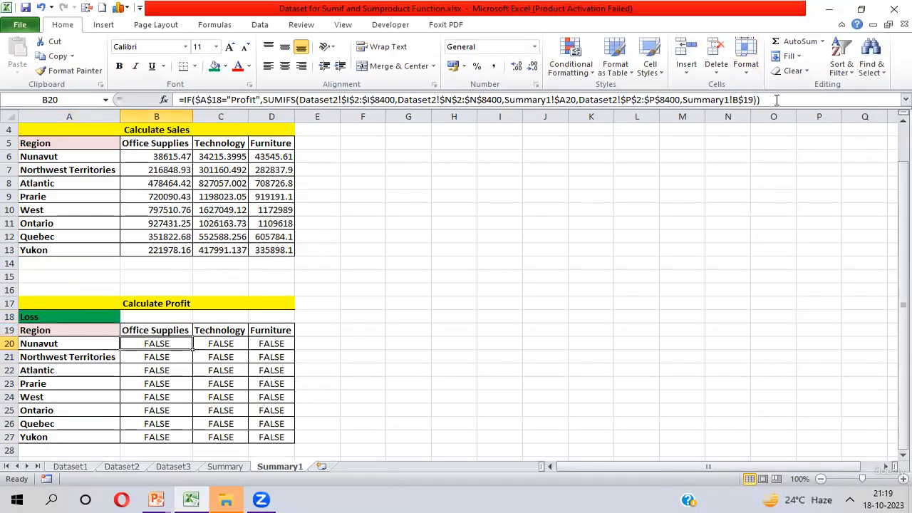
pyautogui.click(262, 100)
pyautogui.moveTo(262, 100); pyautogui.dragTo(478, 120)
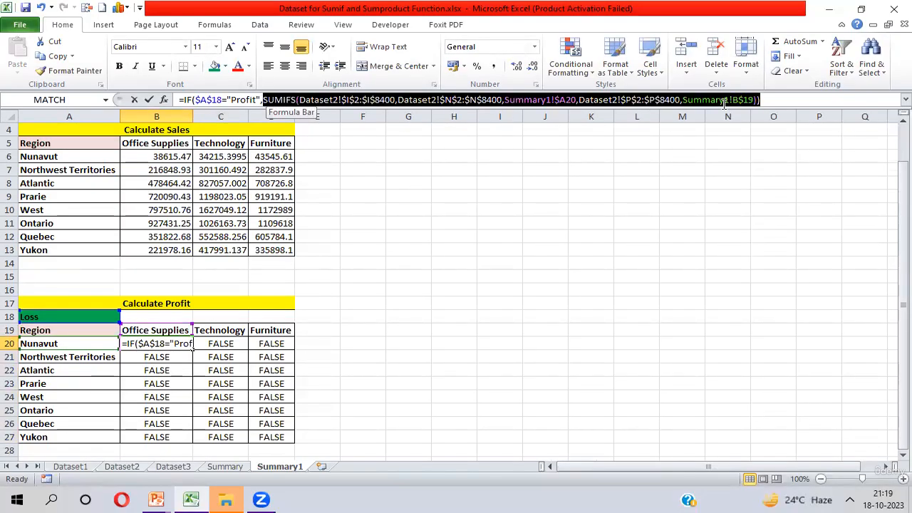
pyautogui.hotkey('shift', 'Home')
pyautogui.hotkey('shift', 'End')
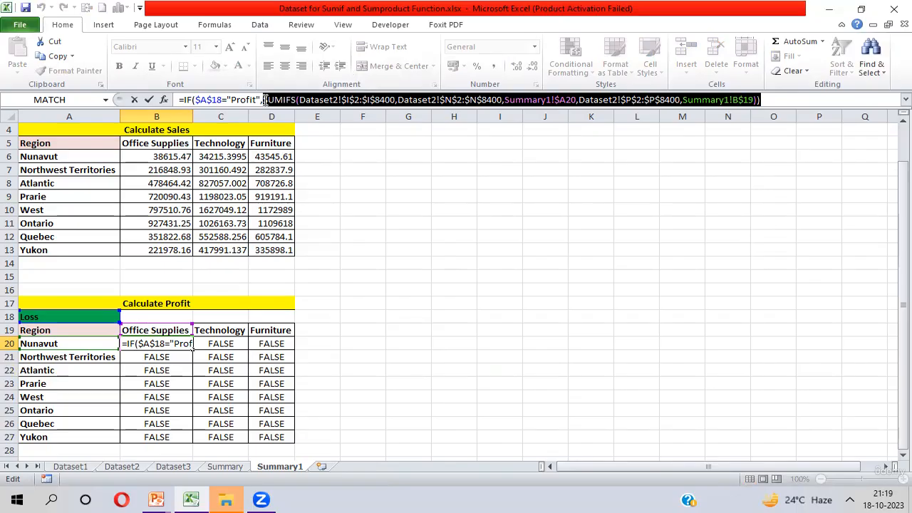
# Step: Add 0 as the value if false in B20's IF formula, removing the extra closing parenthesis after SUMIFS so the argument belongs to IF
pyautogui.moveTo(264, 100); pyautogui.dragTo(658, 107)
pyautogui.click(773, 99)
pyautogui.write(',')
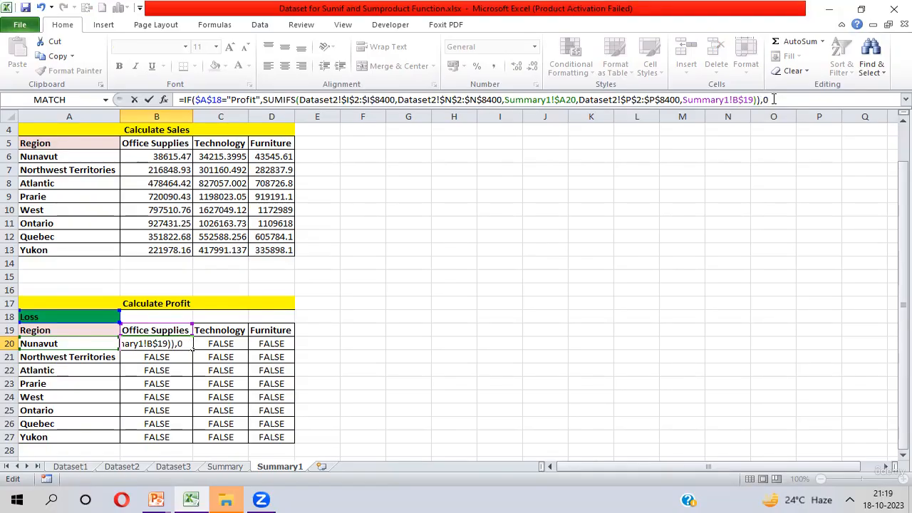
pyautogui.write('0')
pyautogui.press('Return')
pyautogui.press('Return')
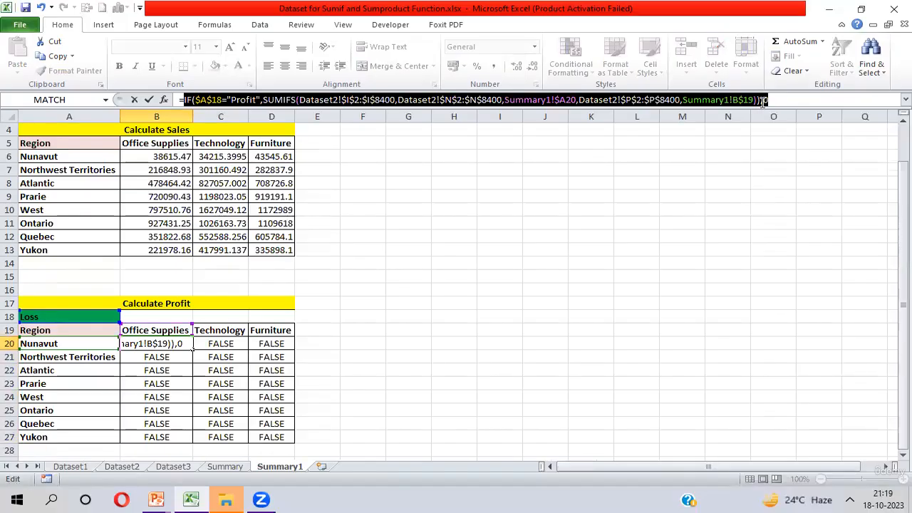
pyautogui.click(761, 101)
pyautogui.press('BackSpace')
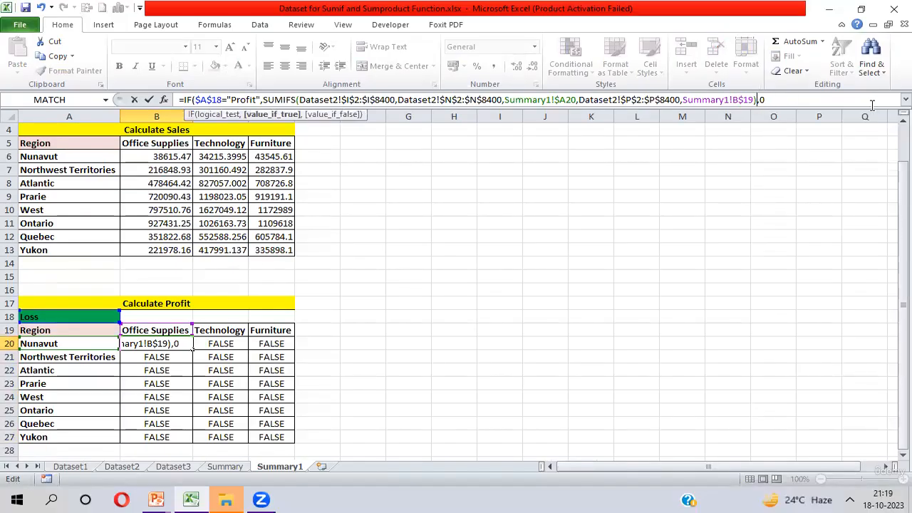
pyautogui.press('Return')
pyautogui.press('Return')
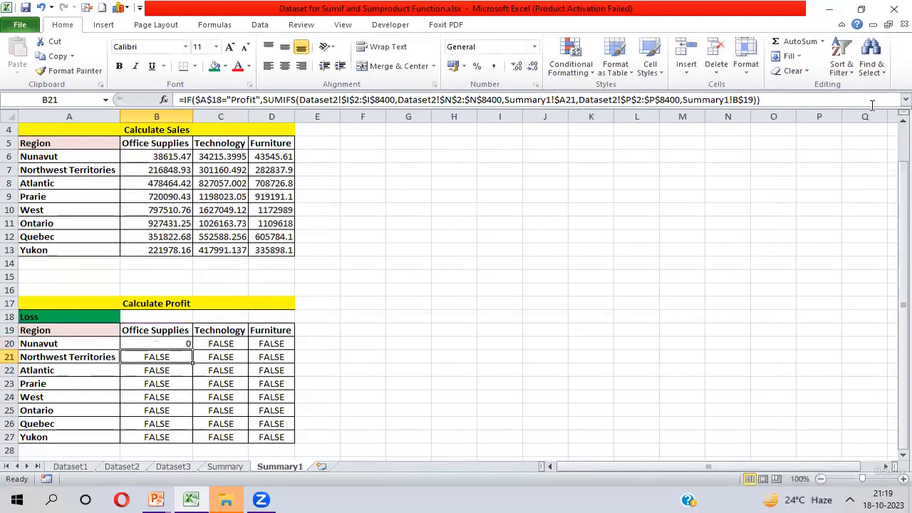
# Step: Fill the updated B20 formula across and down the whole profit table, B20:D27
pyautogui.press('Up')
pyautogui.hotkey('ctrl', 'shift', 'Right')
pyautogui.hotkey('ctrl', 'shift', 'Down')
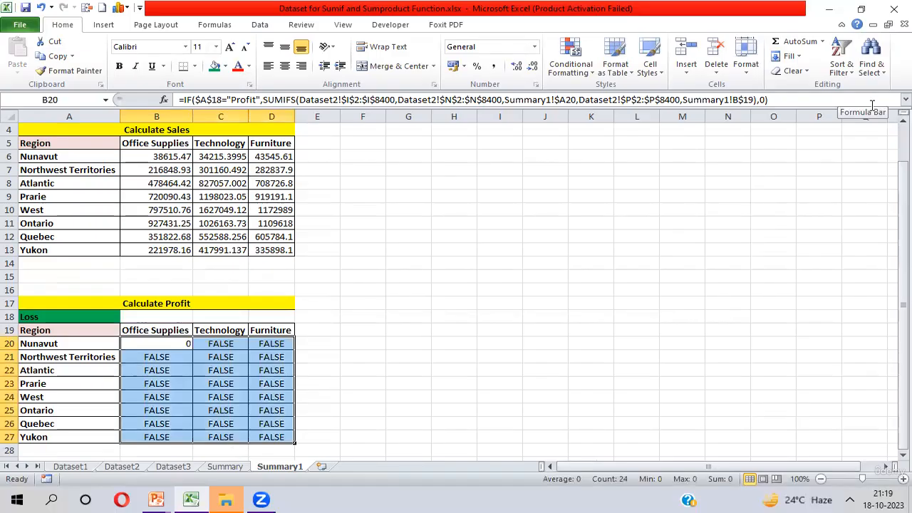
pyautogui.hotkey('ctrl', 'r')
pyautogui.hotkey('ctrl', 'd')
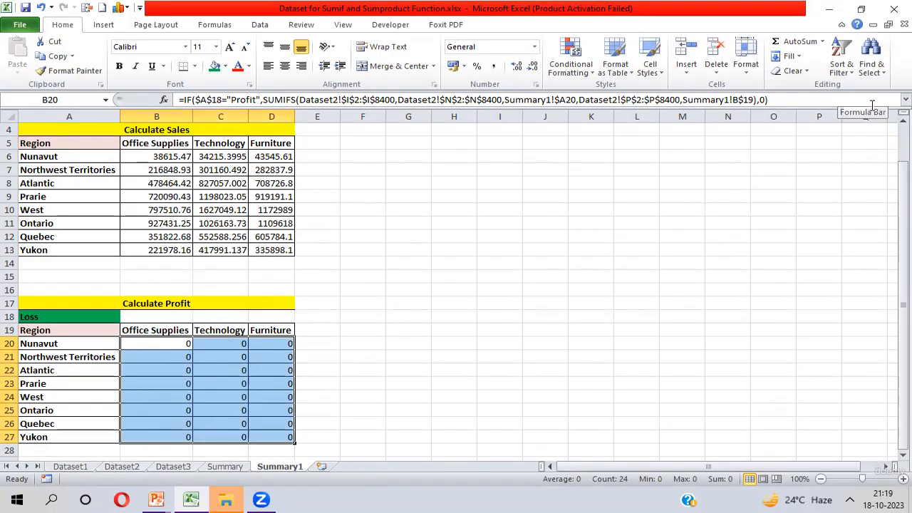
# Step: Test the filled profit formulas by switching the selector in A18 to Profit and back to Loss
pyautogui.press('Up')
pyautogui.press('Up')
pyautogui.press('Left')
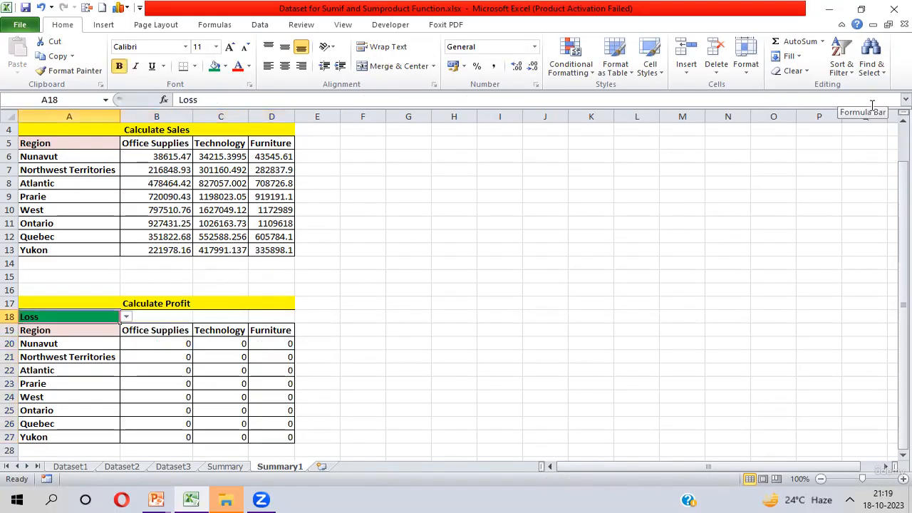
pyautogui.hotkey('alt', 'Down')
pyautogui.press('Up')
pyautogui.press('Return')
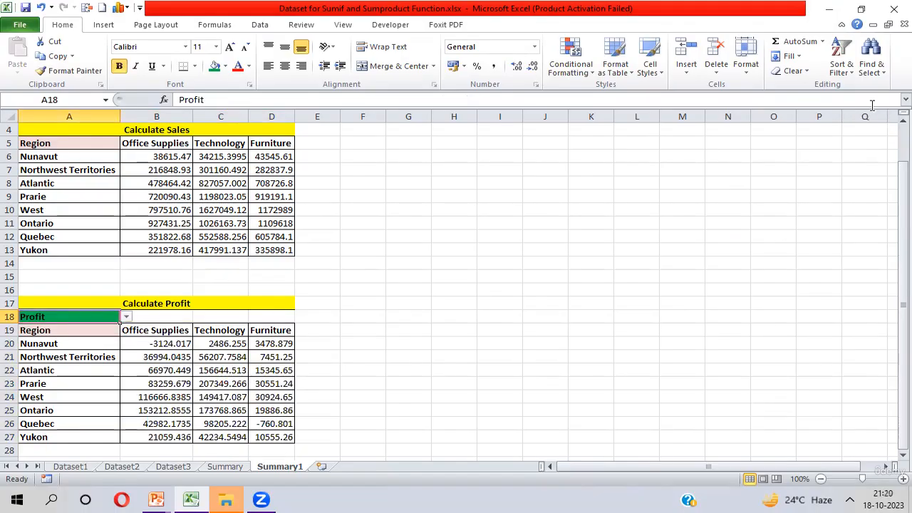
pyautogui.hotkey('alt', 'Down')
pyautogui.press('Down')
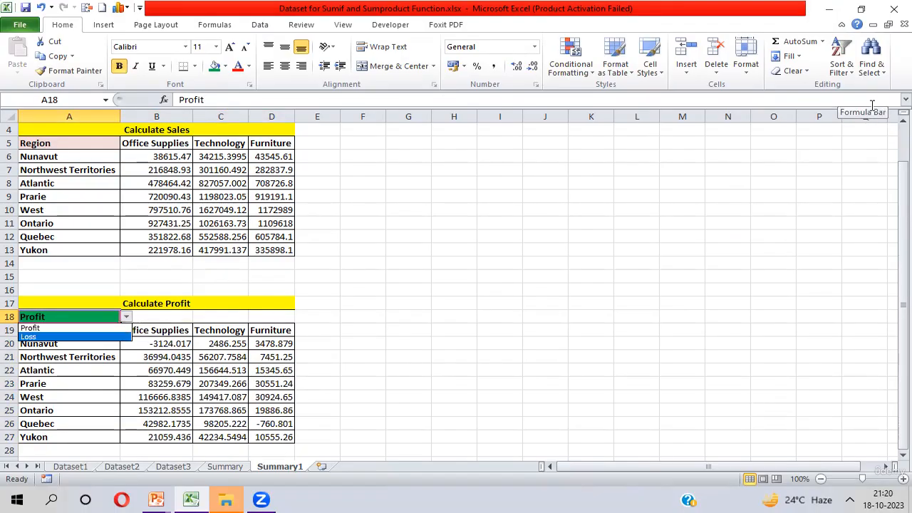
pyautogui.press('Return')
# Step: Review B20's IF formula part by part: the $A$18="Profit" test, the SUMIFS value if true and the 0 value if false
pyautogui.press('Down')
pyautogui.press('Down')
pyautogui.press('Right')
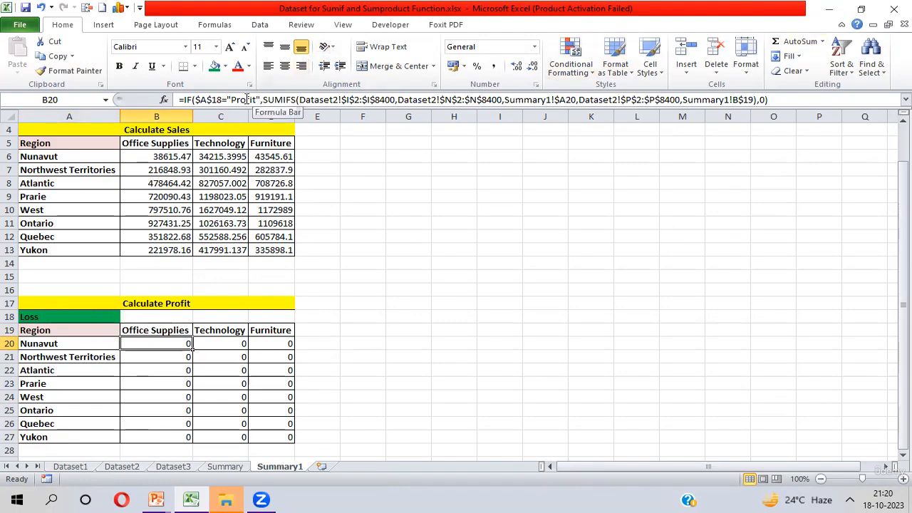
pyautogui.moveTo(265, 100); pyautogui.dragTo(768, 100)
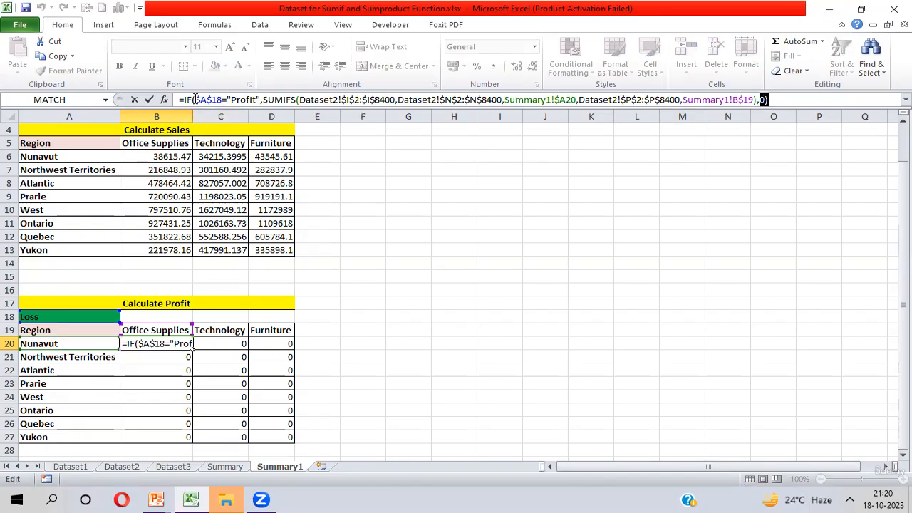
pyautogui.moveTo(195, 99); pyautogui.dragTo(262, 99)
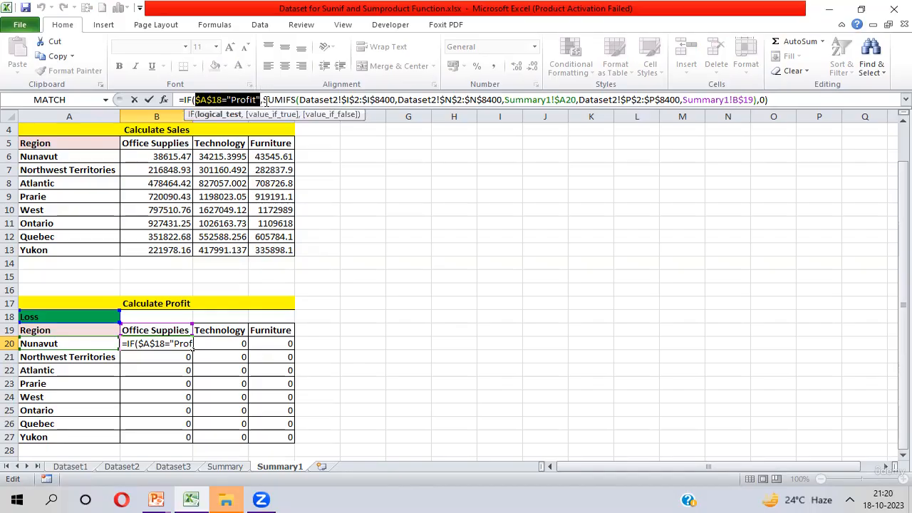
pyautogui.moveTo(263, 100); pyautogui.dragTo(754, 100)
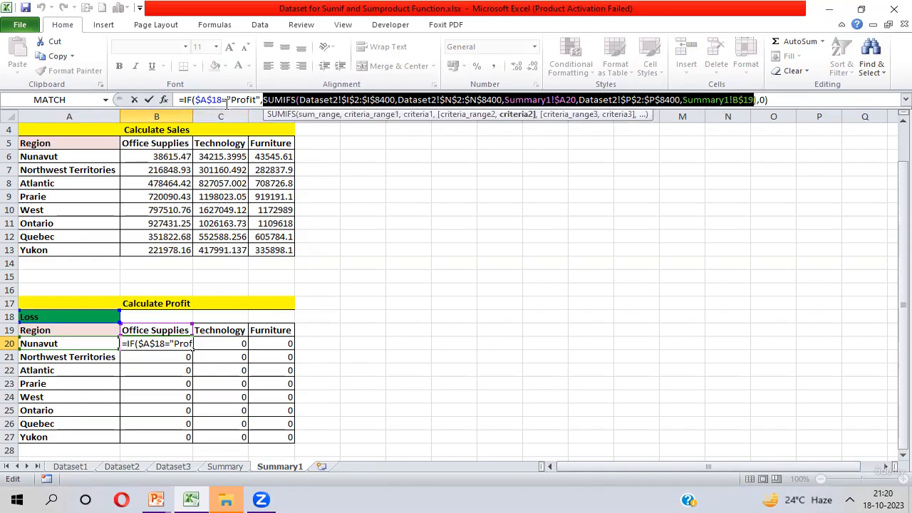
pyautogui.moveTo(756, 99); pyautogui.dragTo(779, 102)
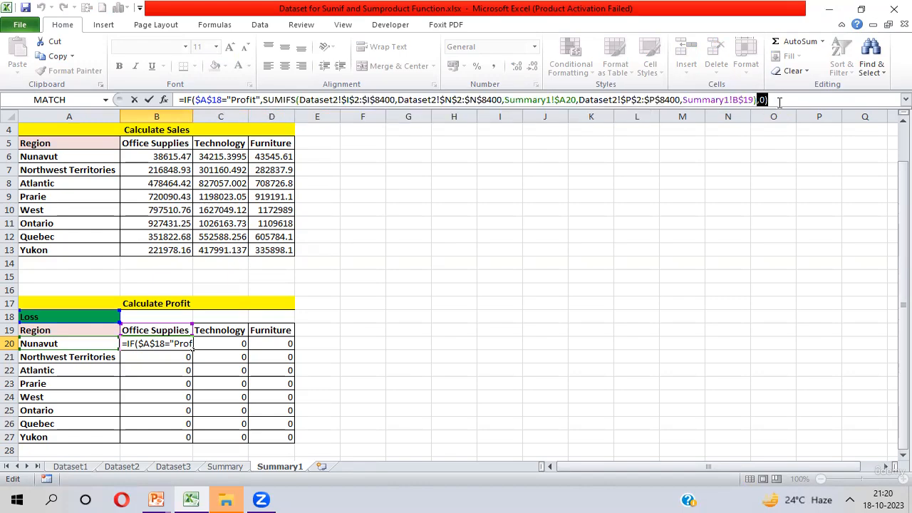
pyautogui.press('Return')
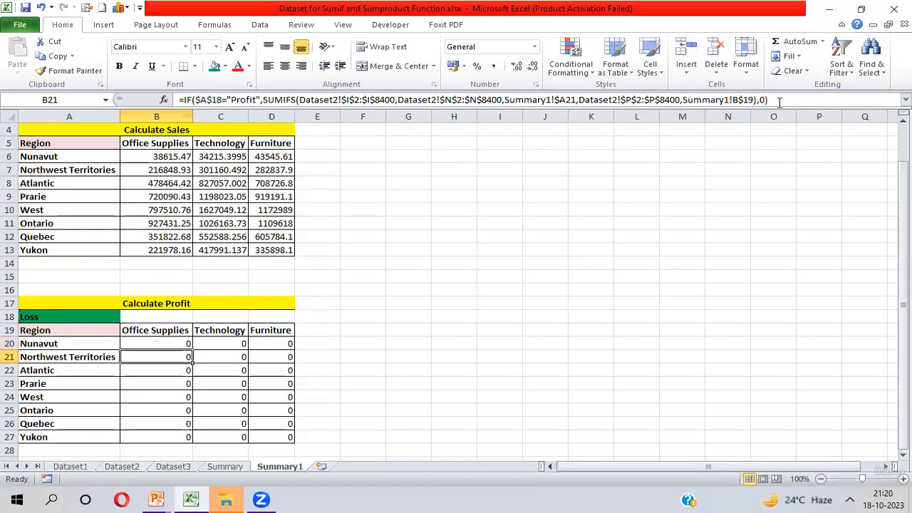
pyautogui.click(58, 317)
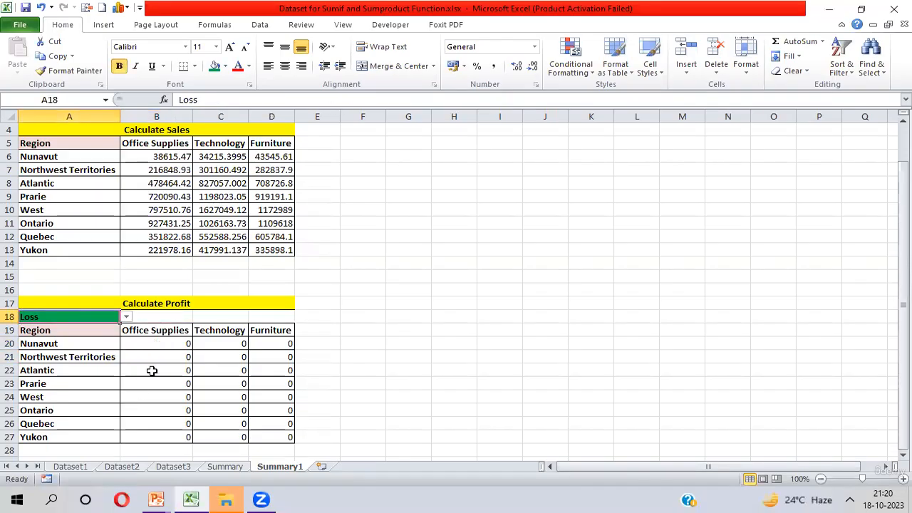
pyautogui.click(175, 345)
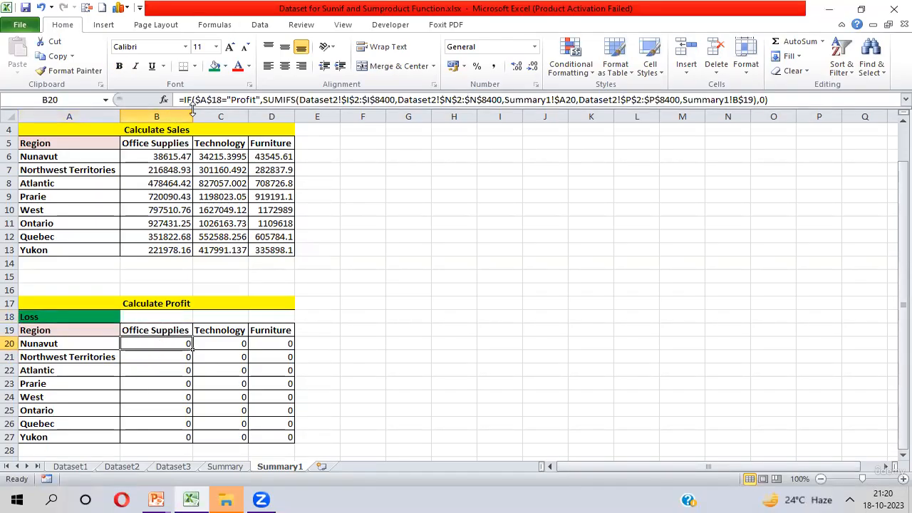
pyautogui.moveTo(200, 100); pyautogui.dragTo(260, 97)
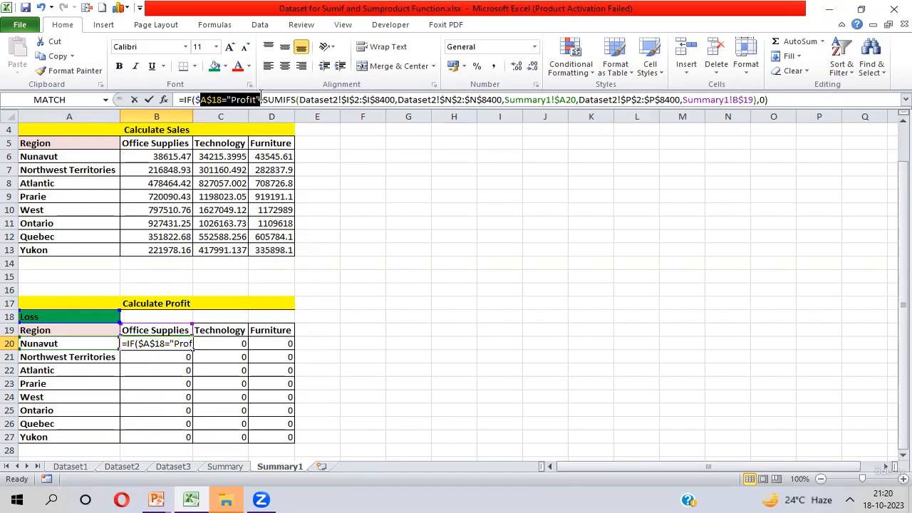
pyautogui.press('Return')
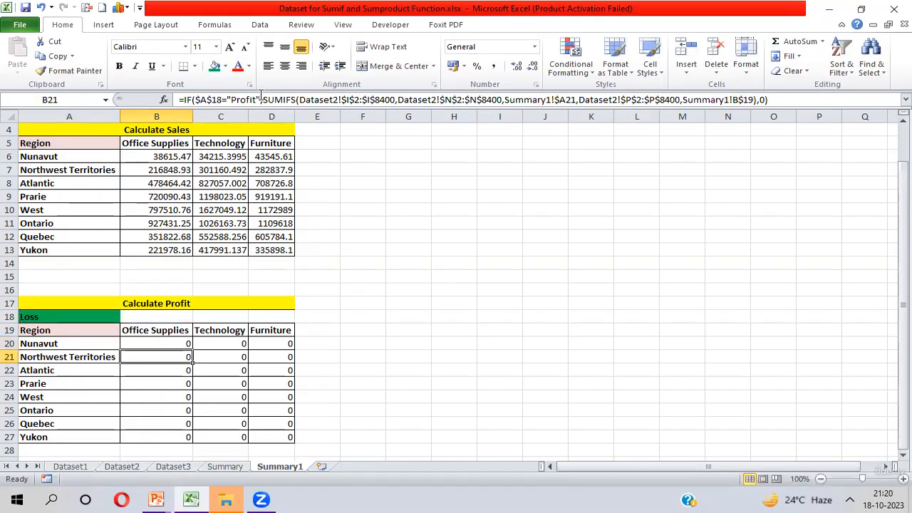
# Step: Replace the 0 value if false in B20's IF formula with the start of a second SUMIFS function
pyautogui.click(187, 346)
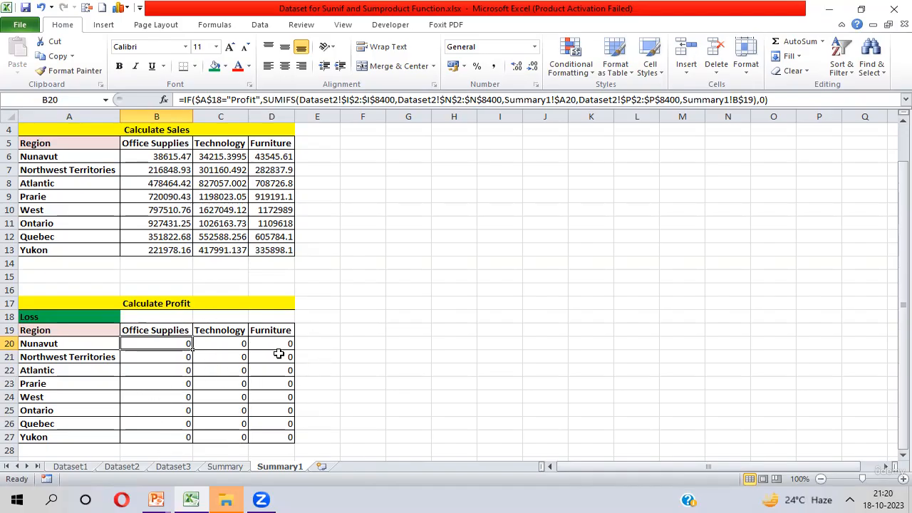
pyautogui.click(771, 99)
pyautogui.press('BackSpace')
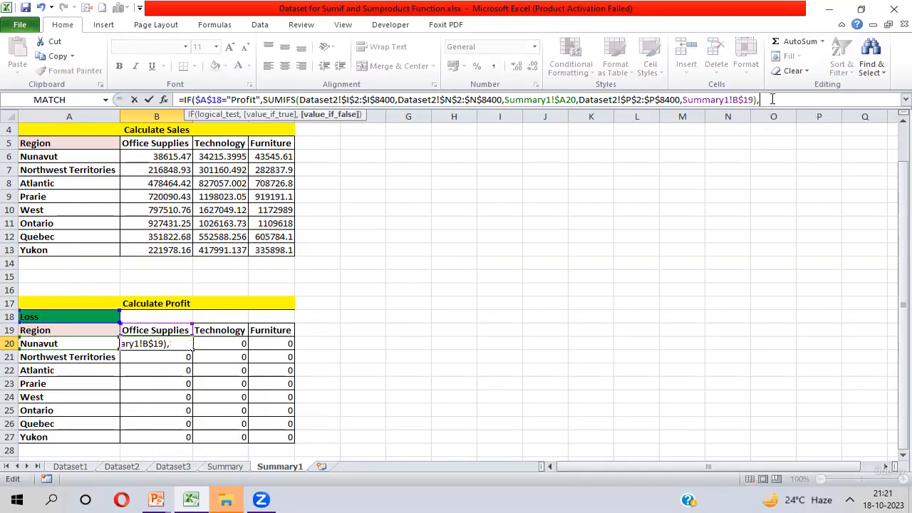
pyautogui.write(',Sumifs(')
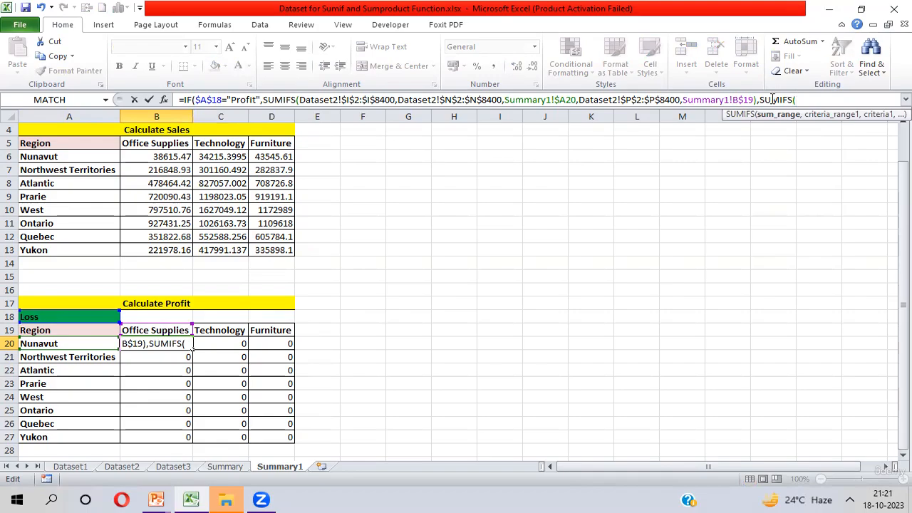
# Step: Set the second SUMIFS sum range in B20 to the Profit column on Dataset2 as the absolute reference $I$2:$I$8400
pyautogui.hotkey('ctrl', 'pageup')
pyautogui.hotkey('ctrl', 'pageup')
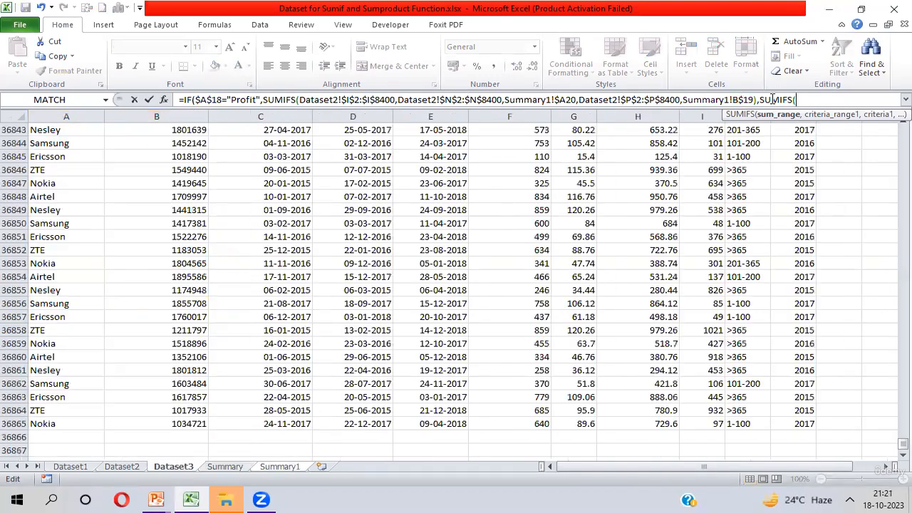
pyautogui.hotkey('ctrl', 'pageup')
pyautogui.hotkey('ctrl', 'pageup')
pyautogui.hotkey('ctrl', 'pagedown')
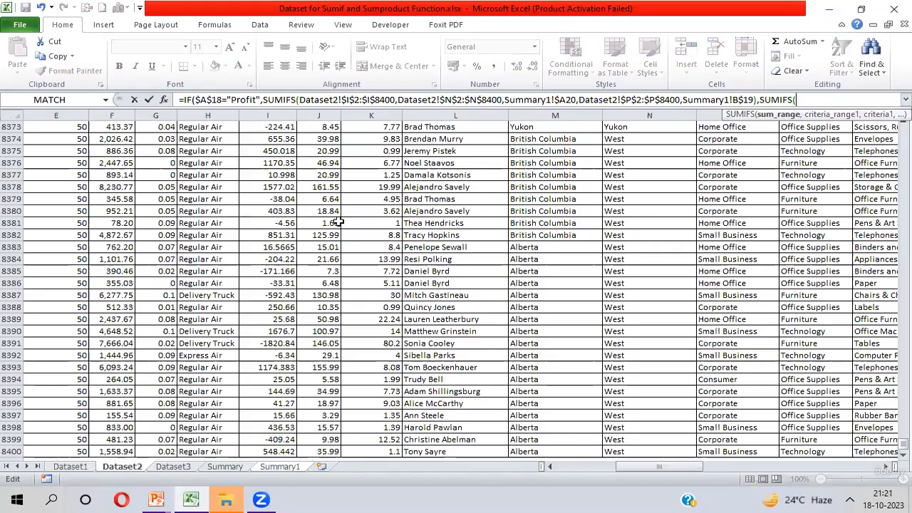
pyautogui.click(255, 209)
pyautogui.hotkey('ctrl', 'Left')
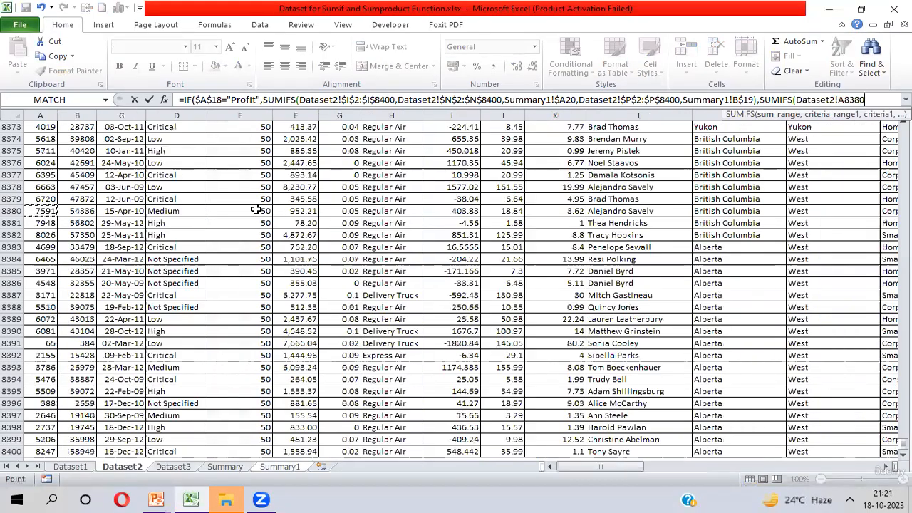
pyautogui.hotkey('ctrl', 'Up')
pyautogui.press('Right')
pyautogui.press('Right')
pyautogui.press('Right')
pyautogui.press('Right')
pyautogui.press('Right')
pyautogui.press('Right')
pyautogui.press('Right')
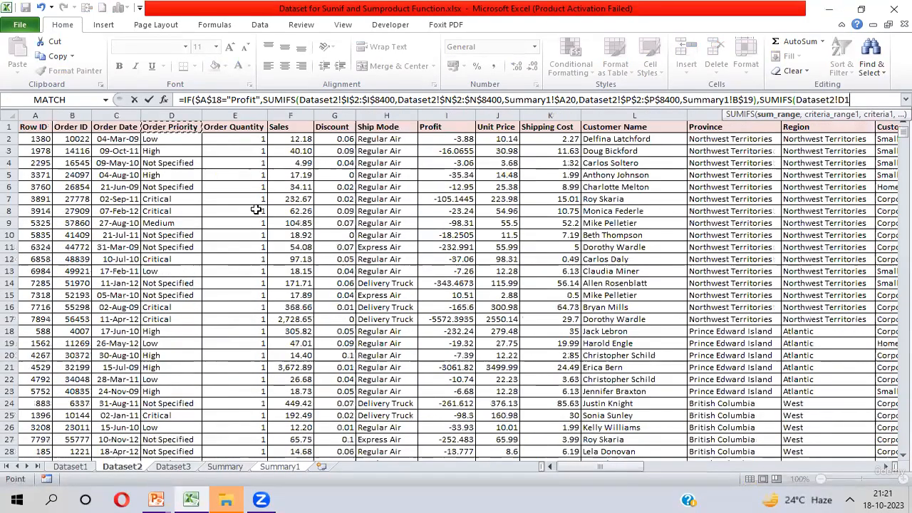
pyautogui.press('Right')
pyautogui.press('Down')
pyautogui.hotkey('ctrl', 'shift', 'Down')
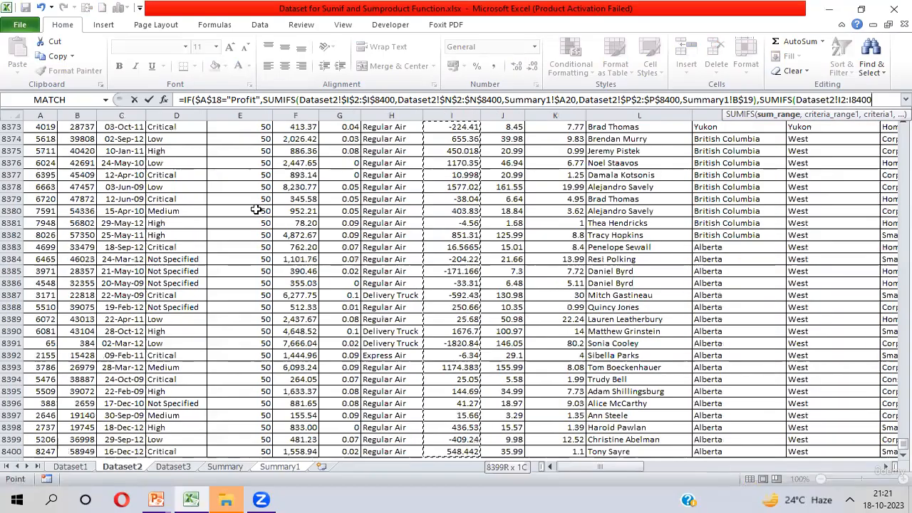
pyautogui.press('F4')
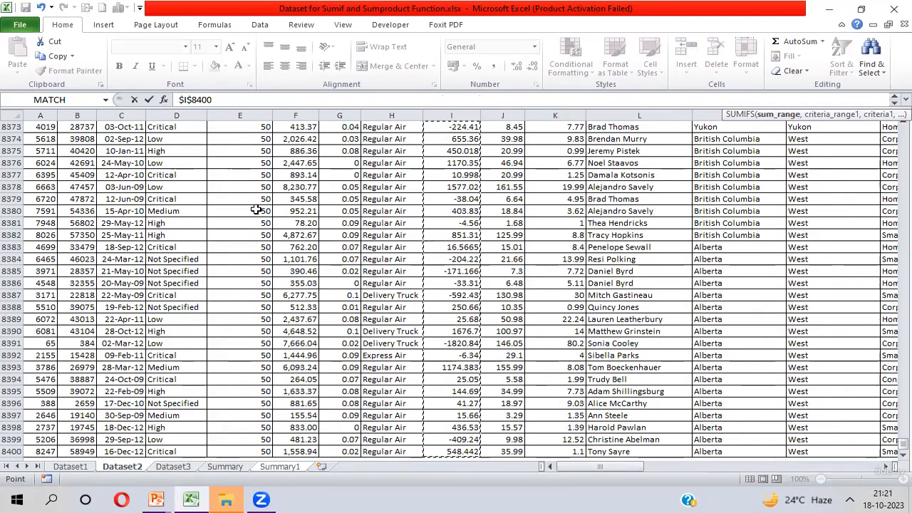
pyautogui.write(',')
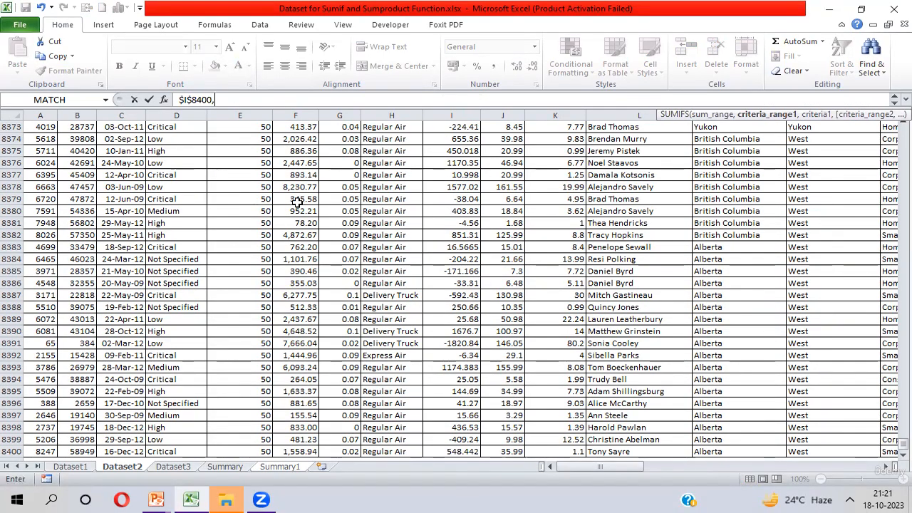
# Step: Add Dataset2's Region column, $N$2:$N$8400, as the second SUMIFS's first criteria range, and enlarge the formula bar to show the whole formula
pyautogui.click(633, 198)
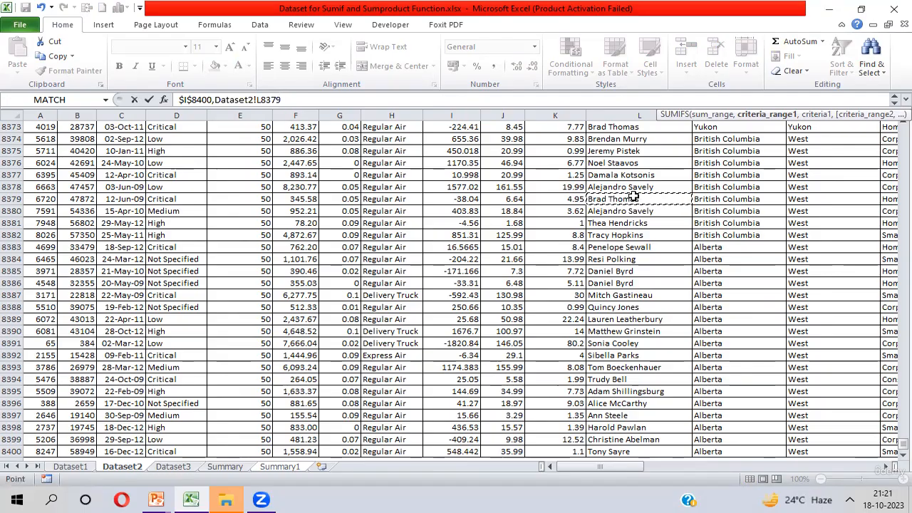
pyautogui.hotkey('ctrl', 'Up')
pyautogui.press('Right')
pyautogui.press('Right')
pyautogui.press('Down')
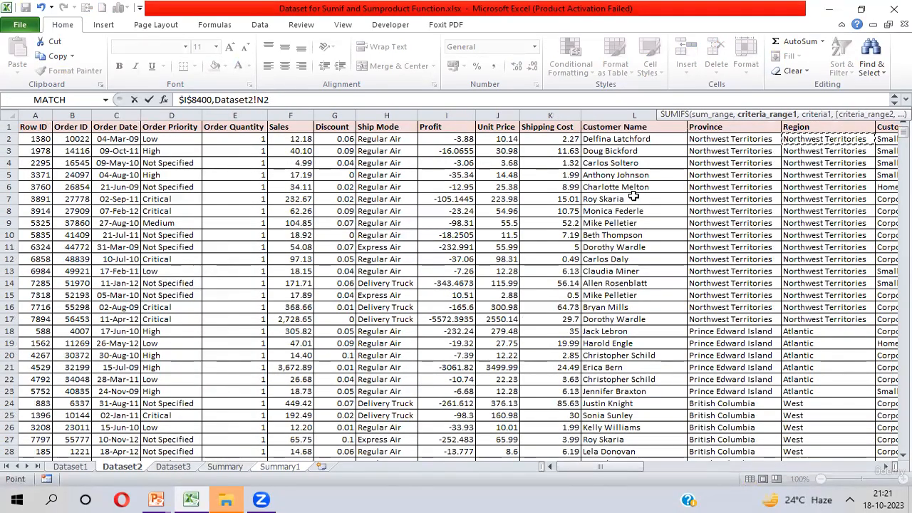
pyautogui.hotkey('ctrl', 'shift', 'Down')
pyautogui.press('F4')
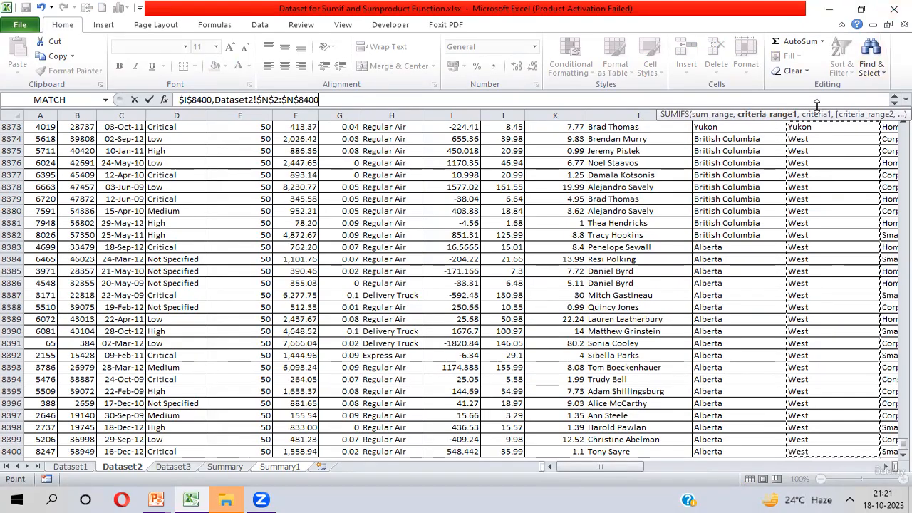
pyautogui.moveTo(816, 104); pyautogui.dragTo(818, 147)
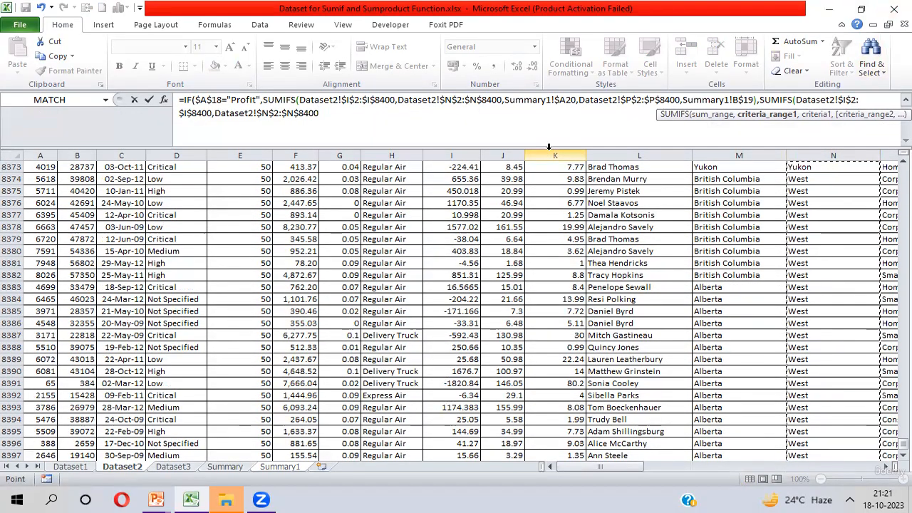
pyautogui.write(',')
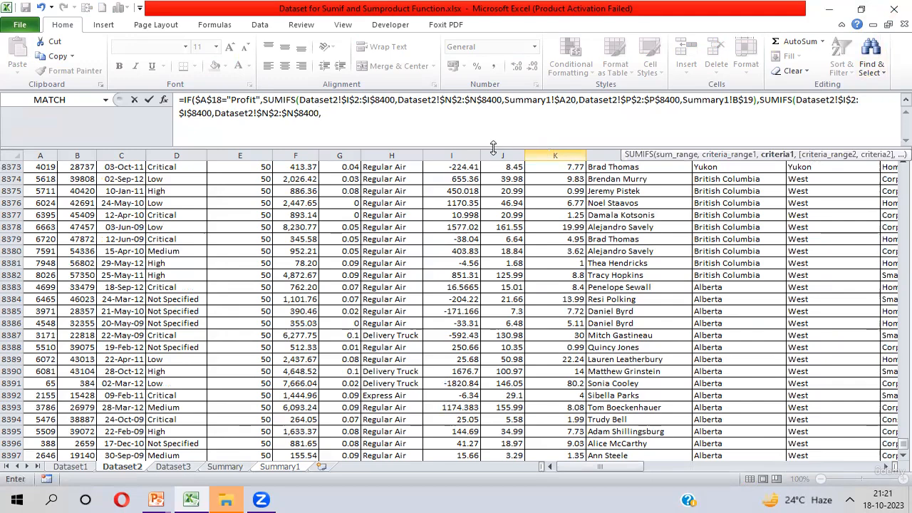
pyautogui.moveTo(255, 113); pyautogui.dragTo(321, 112)
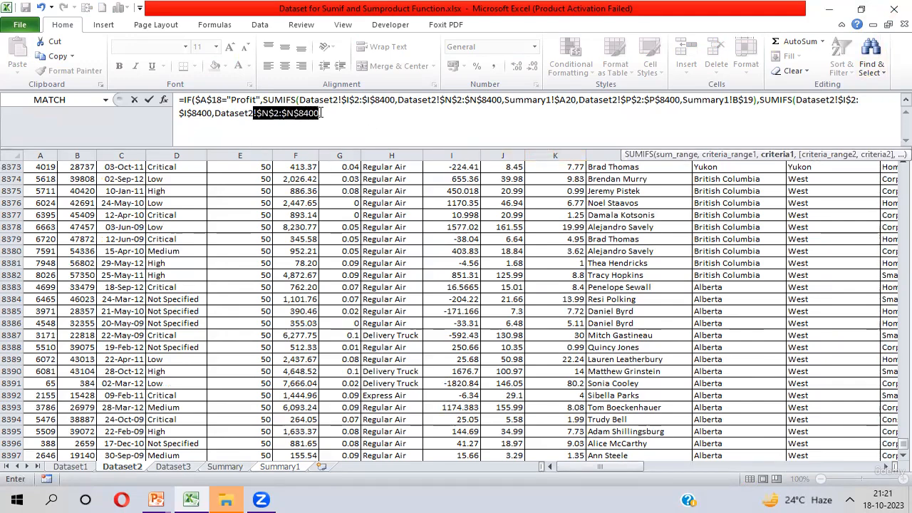
pyautogui.click(323, 113)
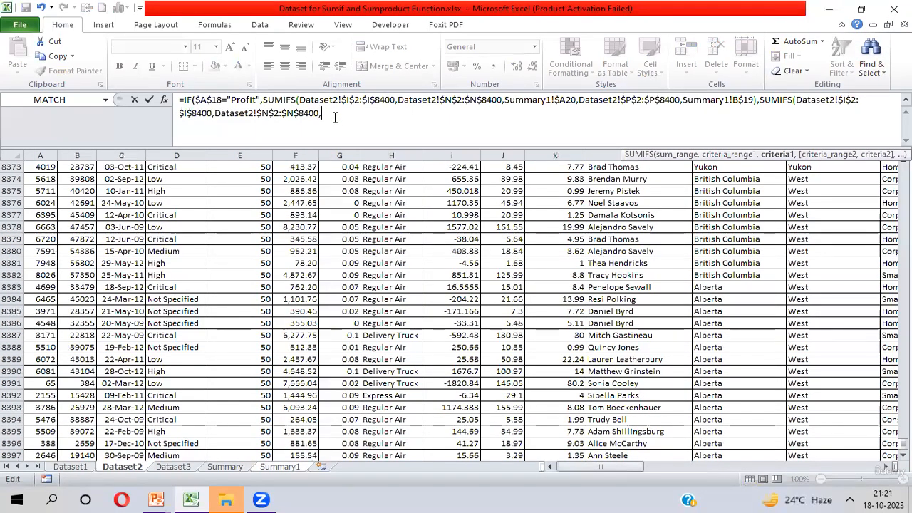
# Step: Set the second SUMIFS's first criterion to the region name in Summary1!$A20, locking only the column
pyautogui.hotkey('ctrl', 'pagedown')
pyautogui.hotkey('ctrl', 'pagedown')
pyautogui.hotkey('ctrl', 'pagedown')
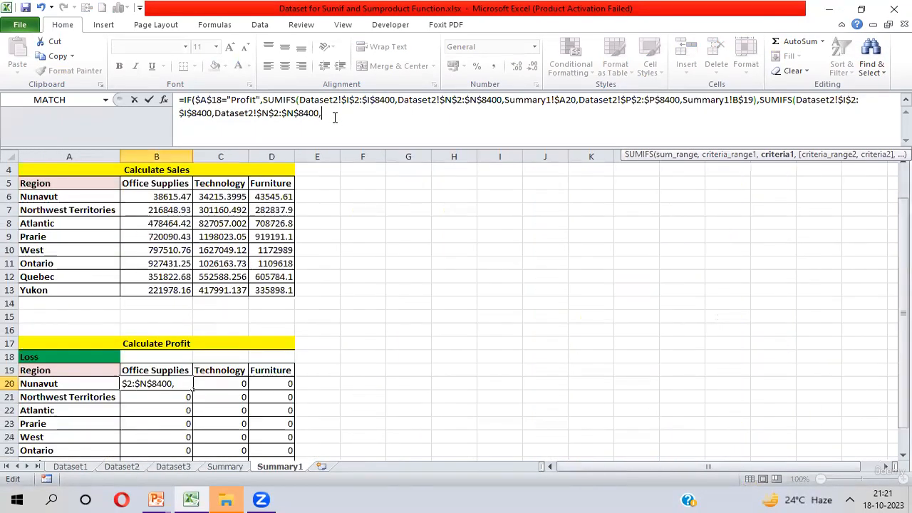
pyautogui.click(69, 384)
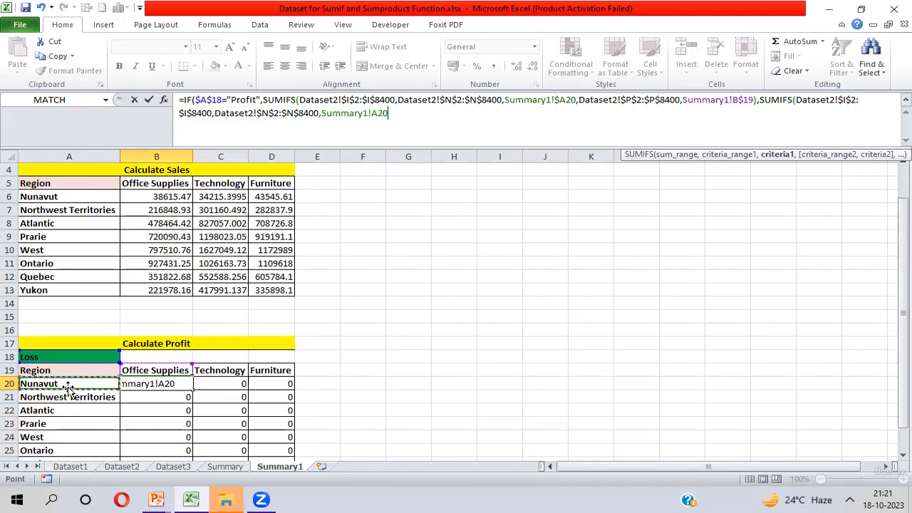
pyautogui.press('F4')
pyautogui.press('F4')
pyautogui.press('F4')
pyautogui.write(',')
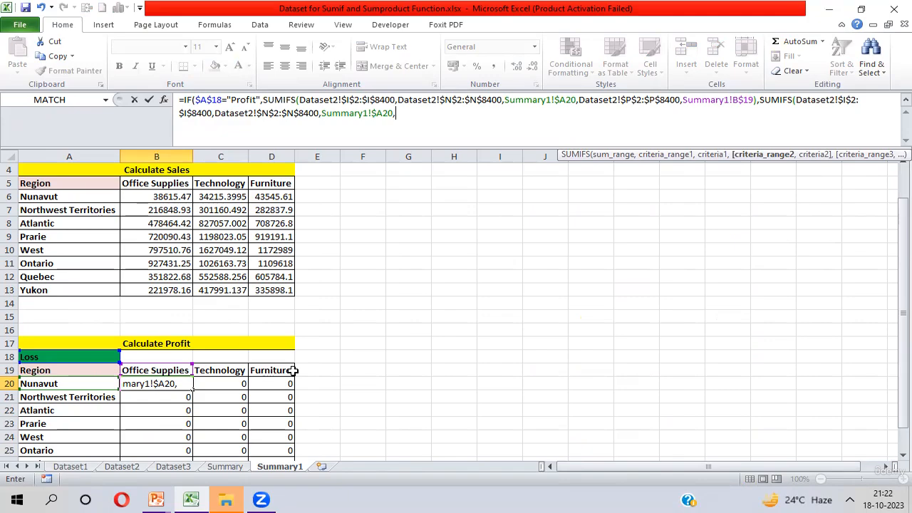
# Step: Add Dataset2's Product Category column, $P$2:$P$8400, as the absolute second criteria range of the second SUMIFS
pyautogui.hotkey('ctrl', 'pageup')
pyautogui.hotkey('ctrl', 'pageup')
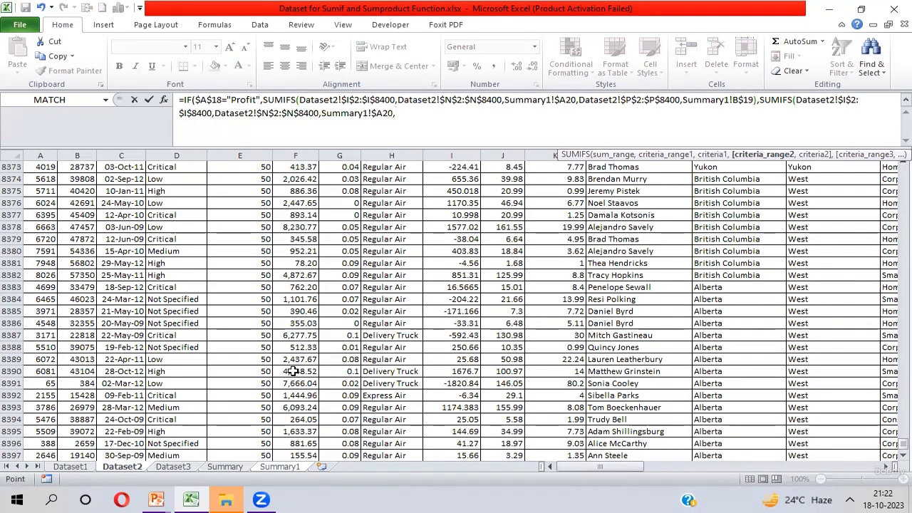
pyautogui.click(763, 265)
pyautogui.hotkey('ctrl', 'Up')
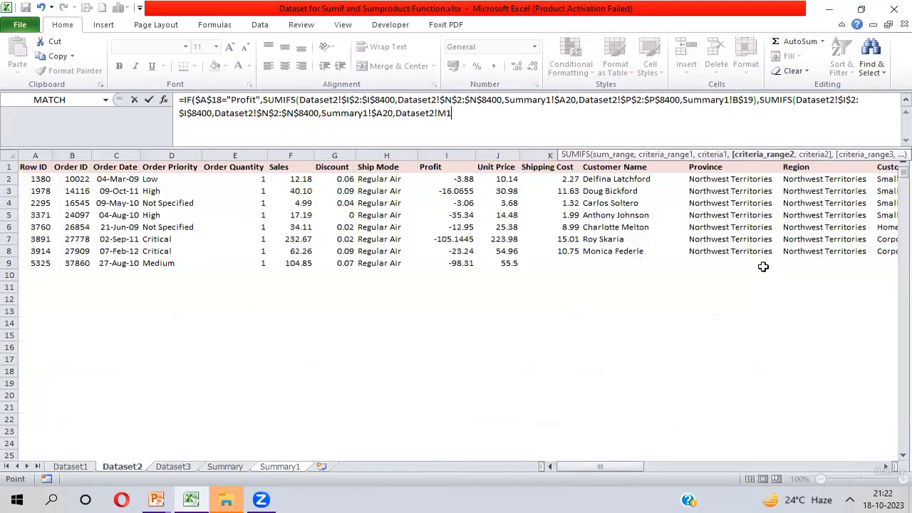
pyautogui.press('Right')
pyautogui.press('Right')
pyautogui.press('Right')
pyautogui.press('Right')
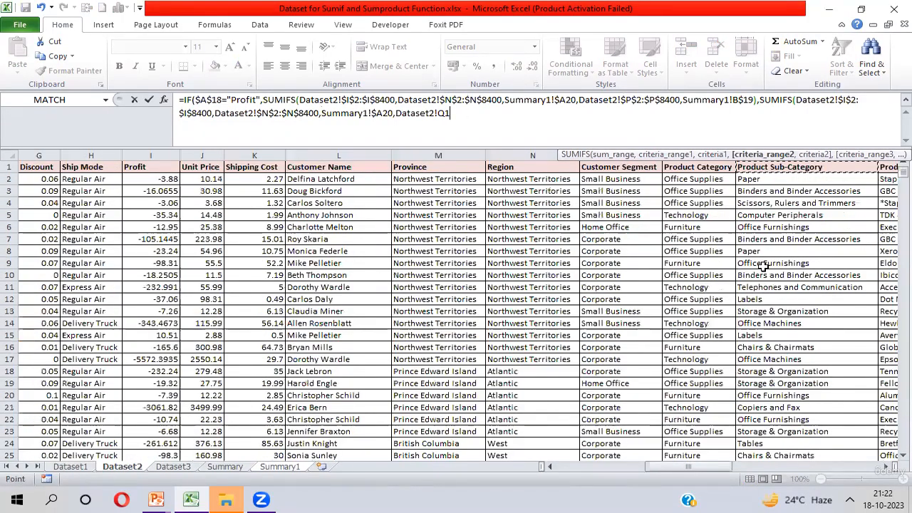
pyautogui.press('Left')
pyautogui.press('Down')
pyautogui.hotkey('ctrl', 'shift', 'Down')
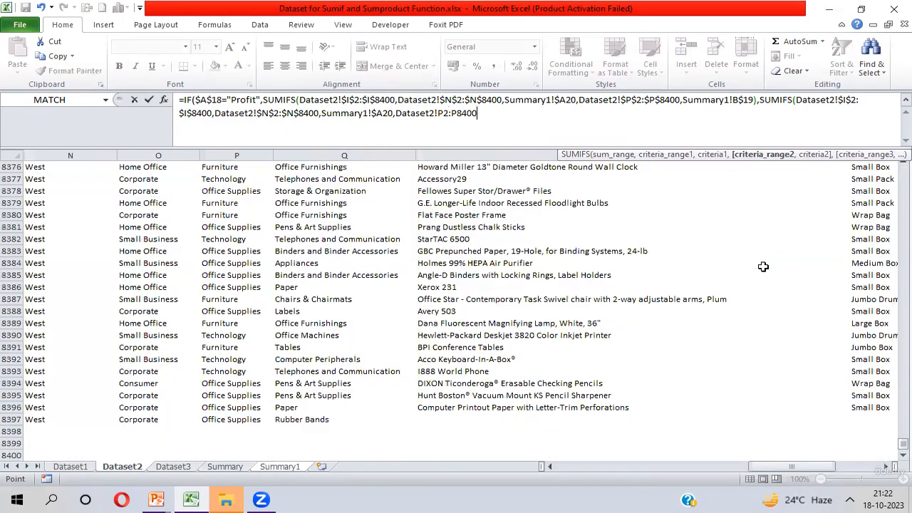
pyautogui.press('F4')
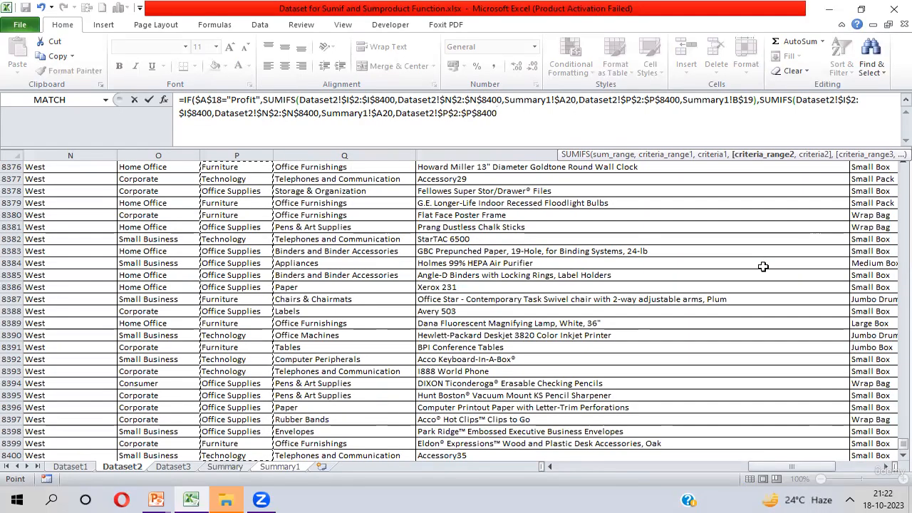
pyautogui.write(',')
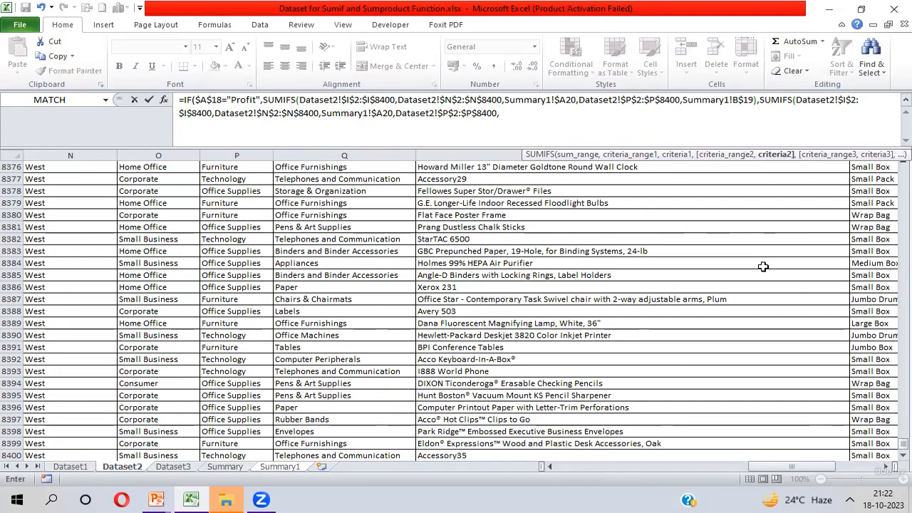
# Step: Set the second criterion to the category header Summary1!B$19, locking only the row, and complete B20's formula
pyautogui.hotkey('ctrl', 'pagedown')
pyautogui.hotkey('ctrl', 'pagedown')
pyautogui.hotkey('ctrl', 'pagedown')
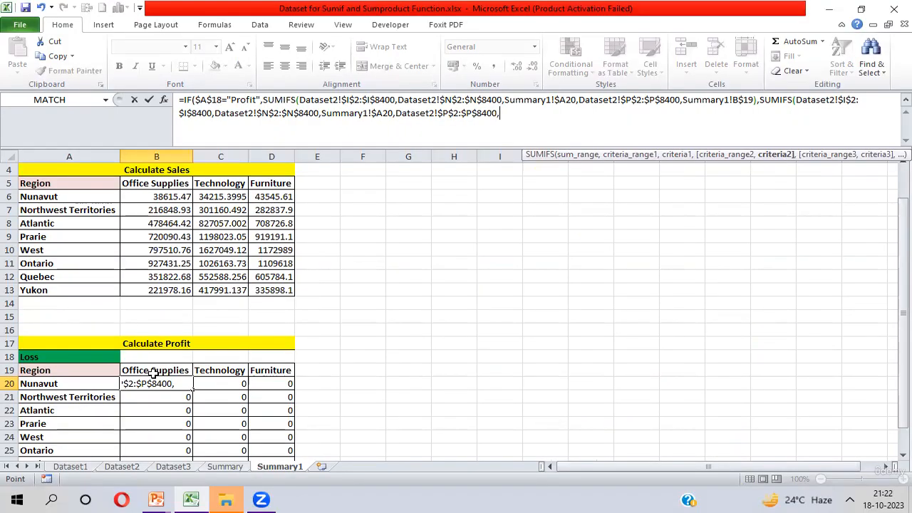
pyautogui.click(153, 370)
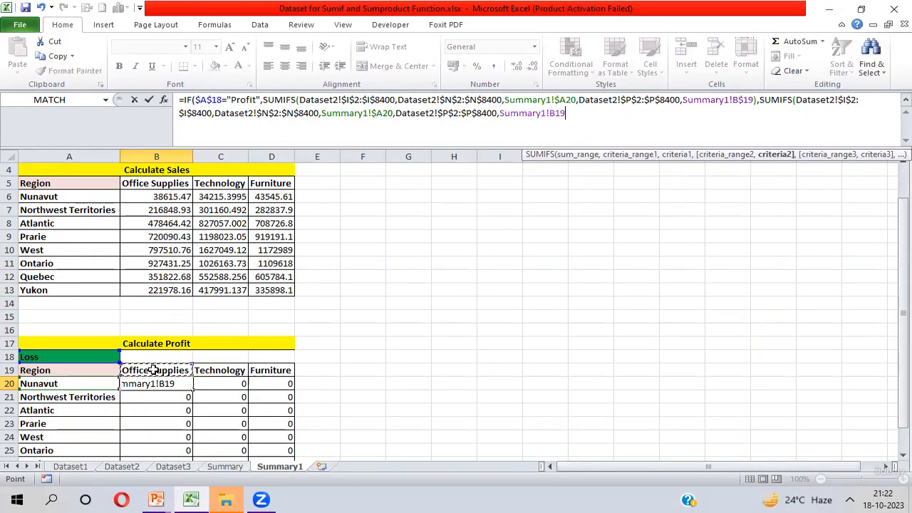
pyautogui.press('F4')
pyautogui.press('F4')
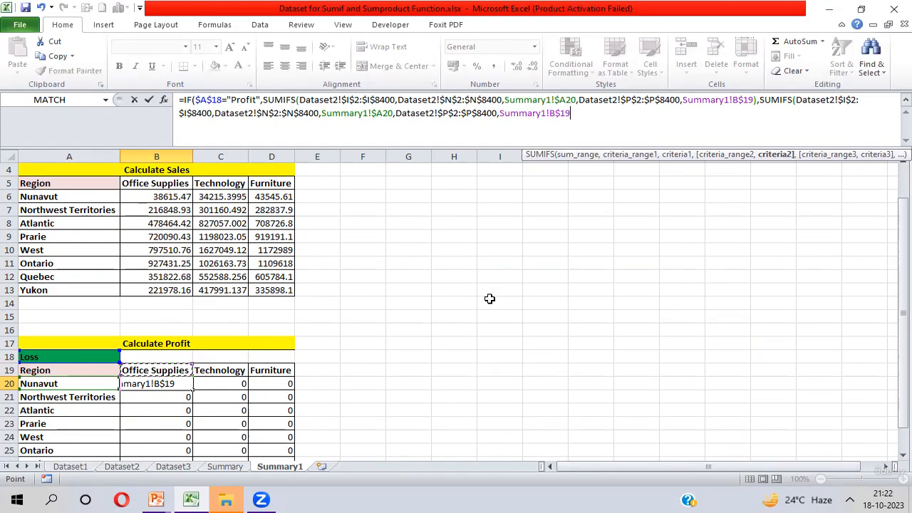
pyautogui.press('Return')
pyautogui.press('Return')
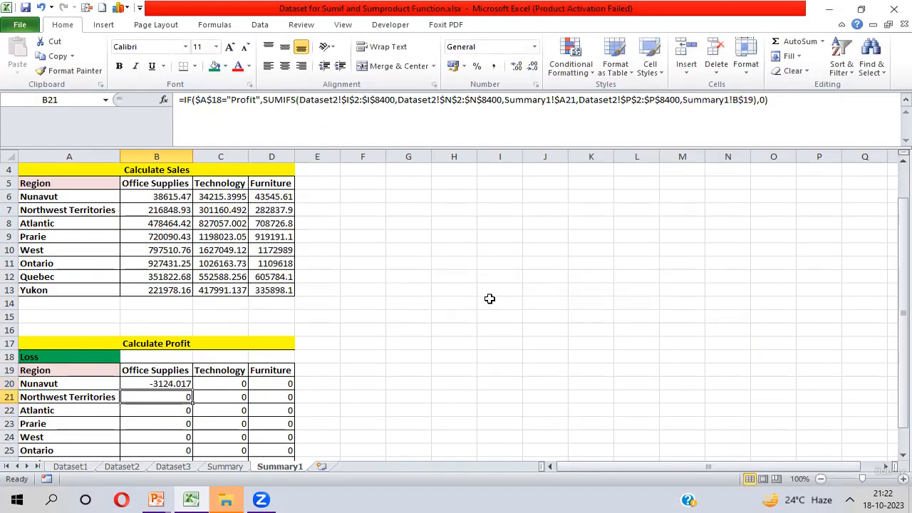
# Step: Fill the new B20 formula with both SUMIFS across and down through B20:D27
pyautogui.press('Up')
pyautogui.hotkey('shift', 'Right')
pyautogui.hotkey('shift', 'Right')
pyautogui.hotkey('ctrl', 'shift', 'Down')
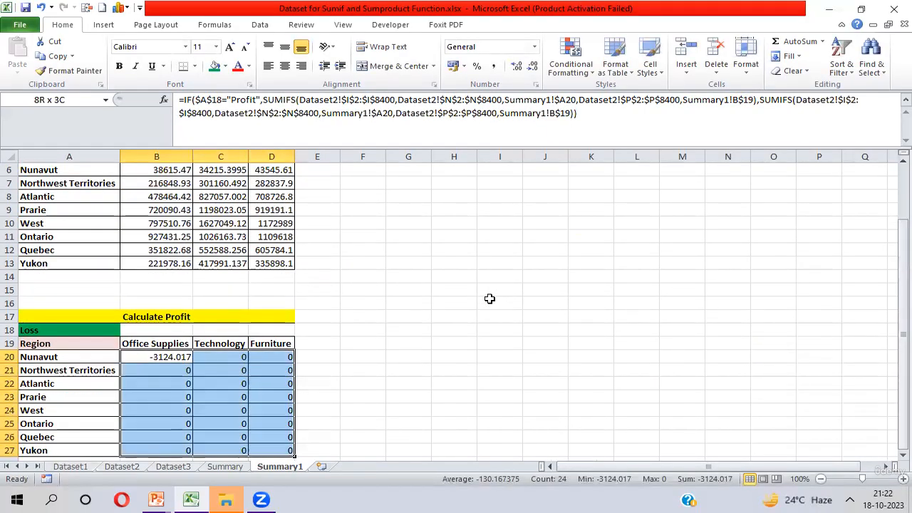
pyautogui.hotkey('ctrl', 'r')
pyautogui.hotkey('ctrl', 'd')
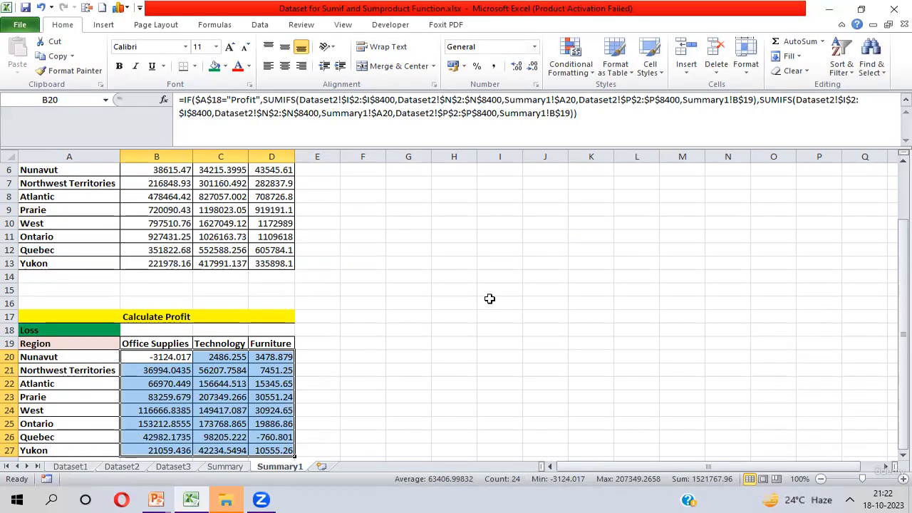
# Step: Switch the A18 selector to Profit and back to Loss to compare the table's results under both options
pyautogui.press('Up')
pyautogui.press('Up')
pyautogui.press('Left')
pyautogui.hotkey('alt', 'Down')
pyautogui.press('Up')
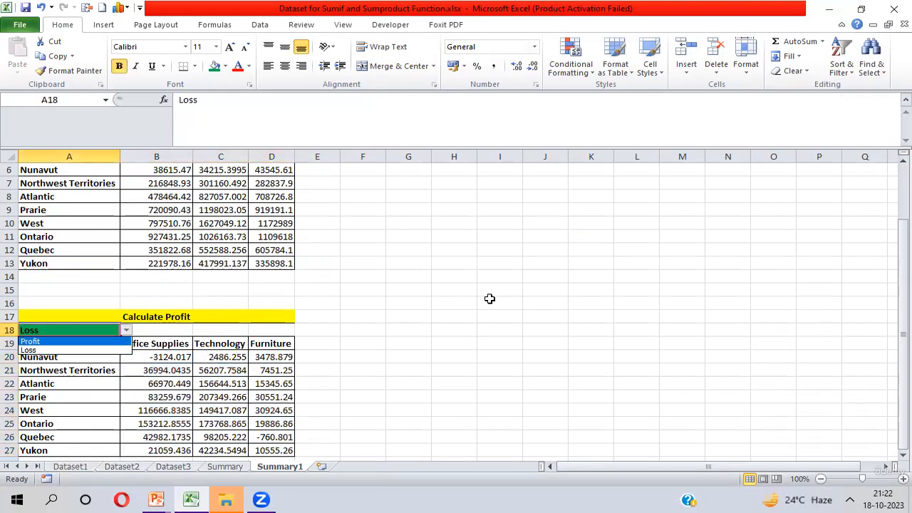
pyautogui.press('Return')
pyautogui.hotkey('alt', 'Down')
pyautogui.press('Down')
pyautogui.press('Return')
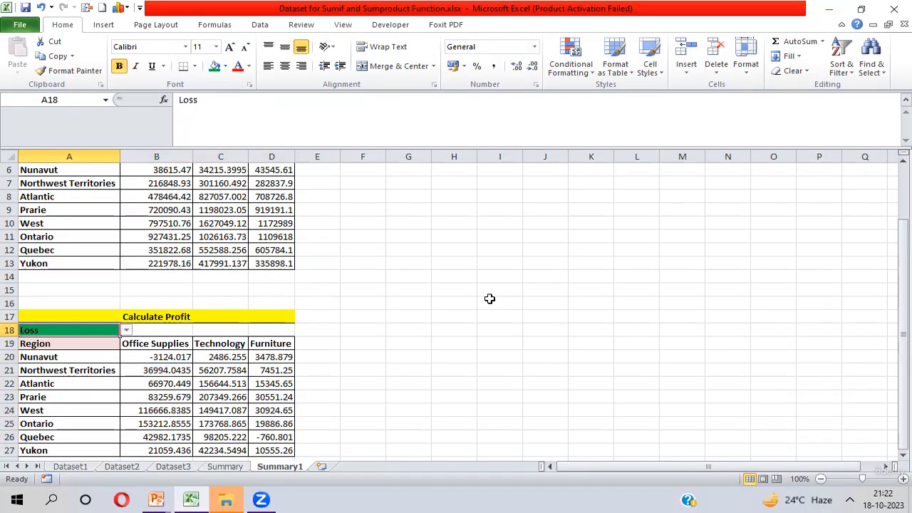
# Step: Reopen B20's IF formula and extend its second SUMIFS after Summary1!B$19 so it accepts another criterion
pyautogui.press('Down')
pyautogui.press('Down')
pyautogui.press('Right')
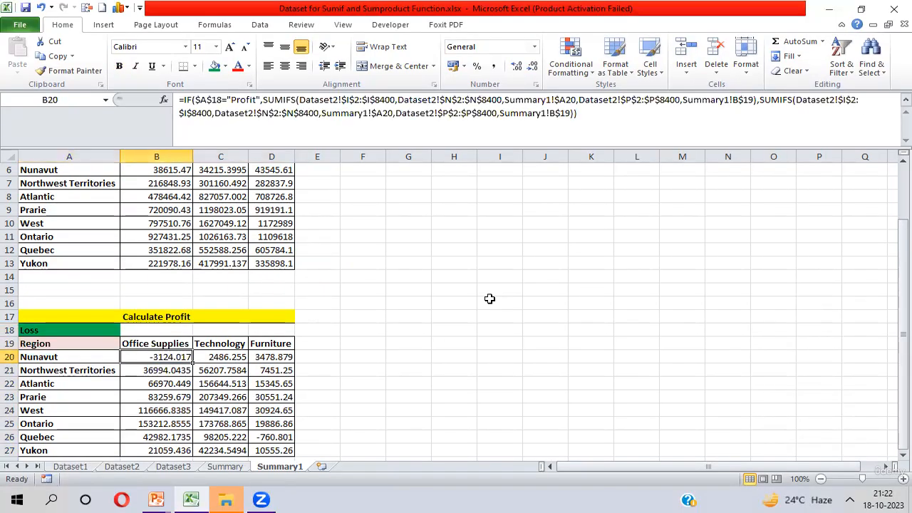
pyautogui.click(590, 115)
pyautogui.press('BackSpace')
pyautogui.press('BackSpace')
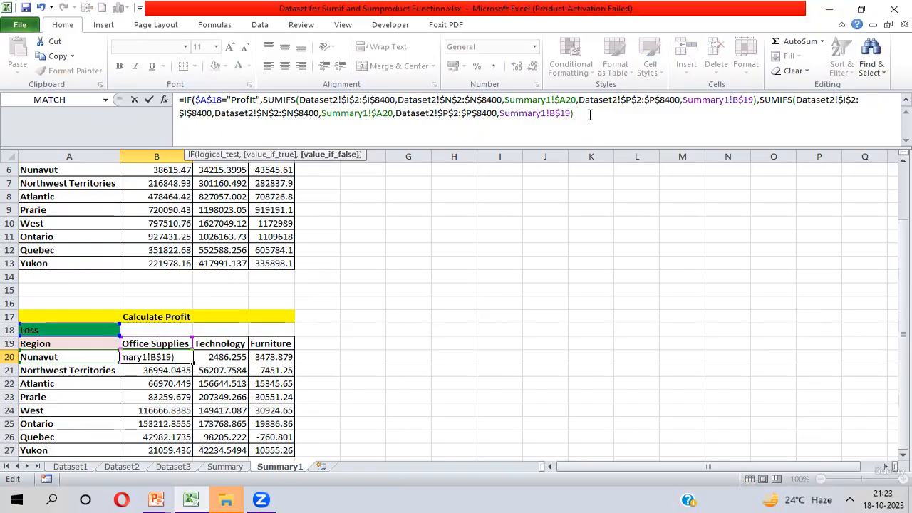
pyautogui.write(',')
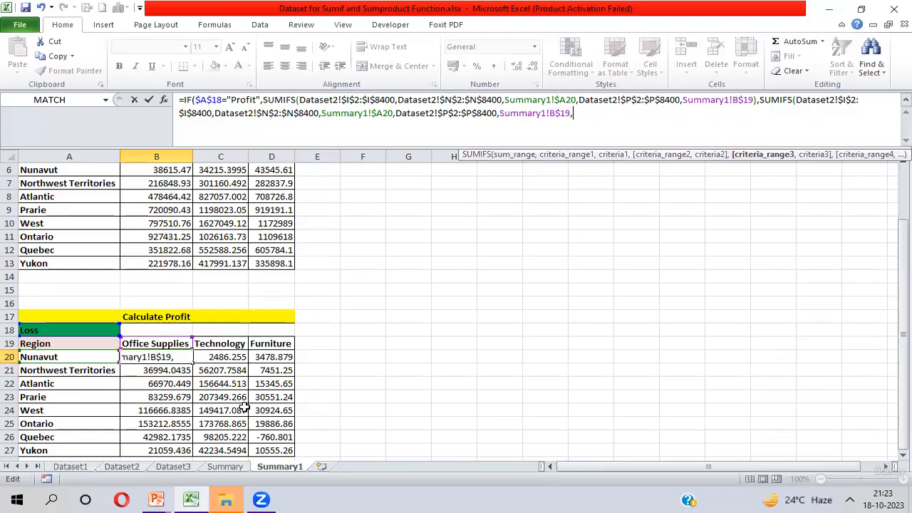
# Step: Add Dataset2's Profit column, $I$2:$I$8400, as the absolute third criteria range of the second SUMIFS
pyautogui.hotkey('ctrl', 'pageup')
pyautogui.hotkey('ctrl', 'pageup')
pyautogui.hotkey('ctrl', 'pageup')
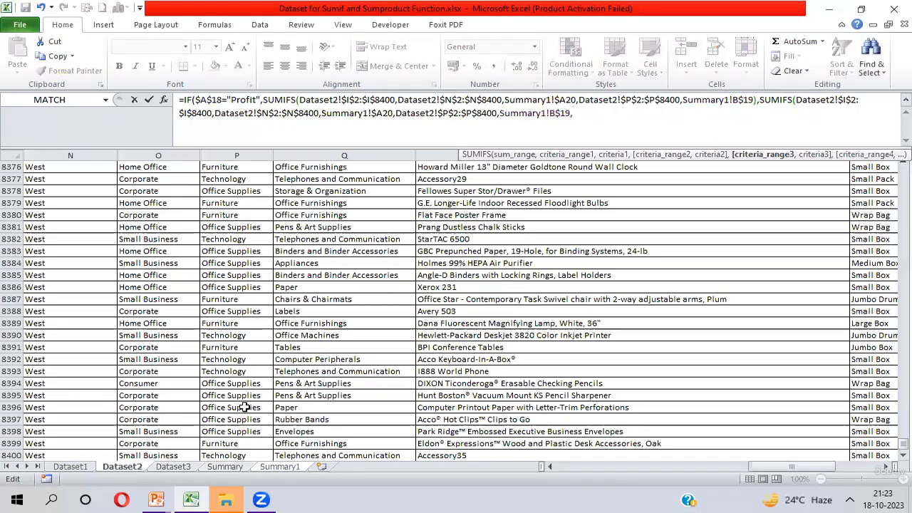
pyautogui.click(128, 361)
pyautogui.hotkey('ctrl', 'Up')
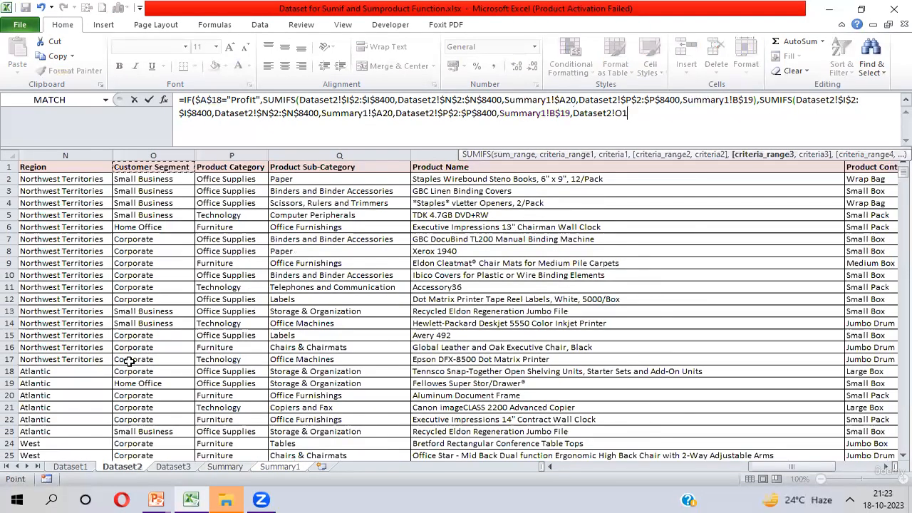
pyautogui.press('Left')
pyautogui.press('Left')
pyautogui.hotkey('ctrl', 'Left')
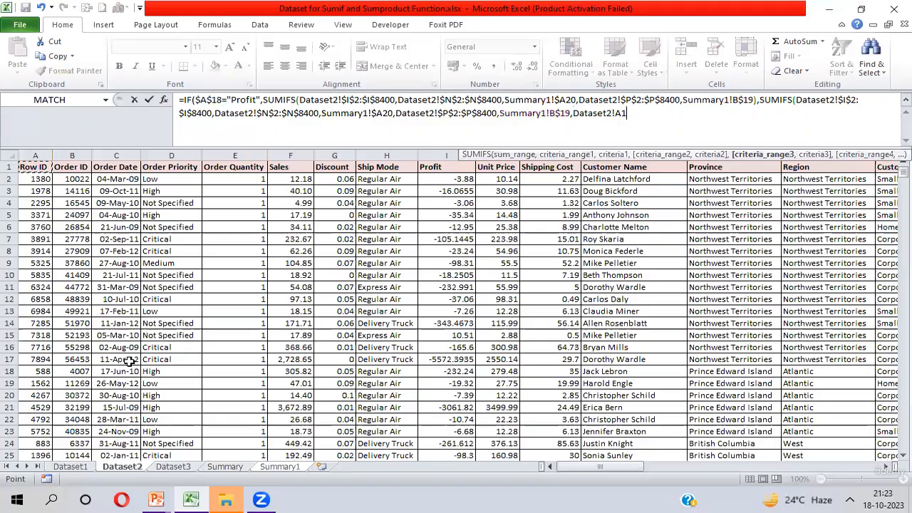
pyautogui.press('Right')
pyautogui.press('Right')
pyautogui.press('Down')
pyautogui.hotkey('ctrl', 'shift', 'Down')
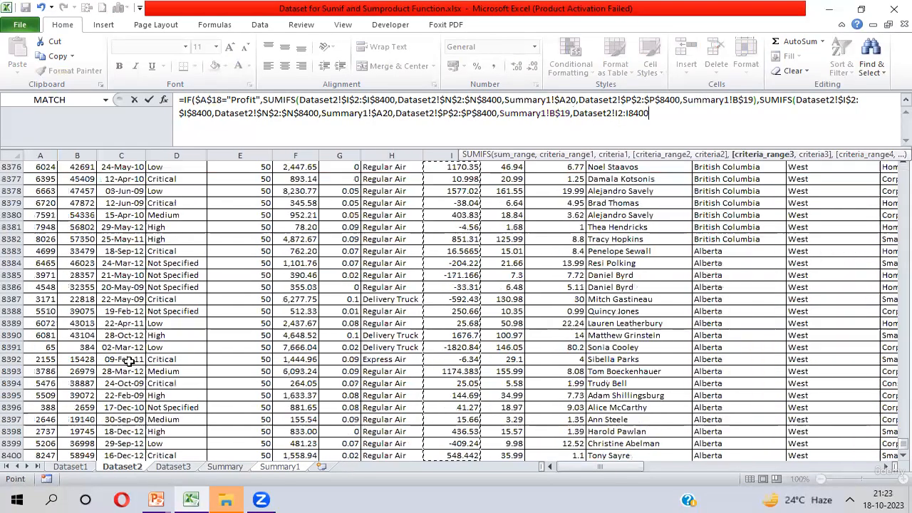
pyautogui.press('F4')
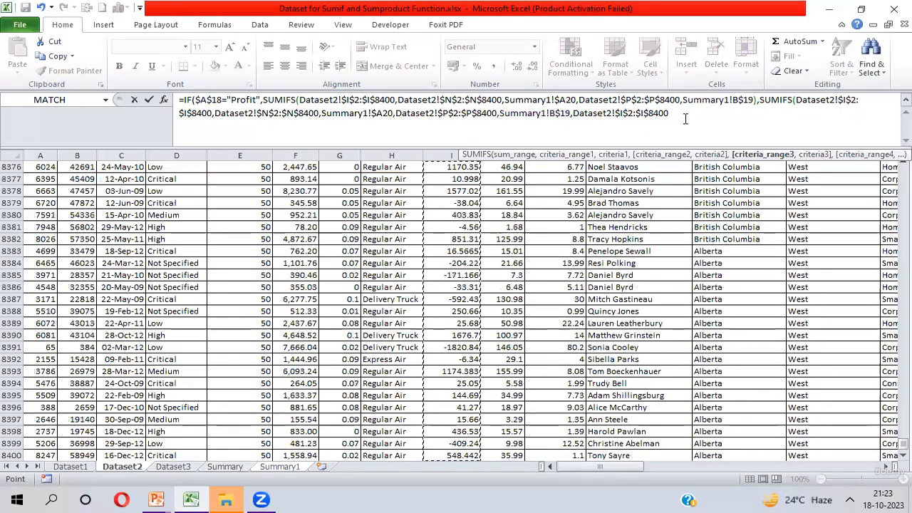
# Step: Set the third criterion to "<0" and complete B20's formula
pyautogui.write(',"<0"))')
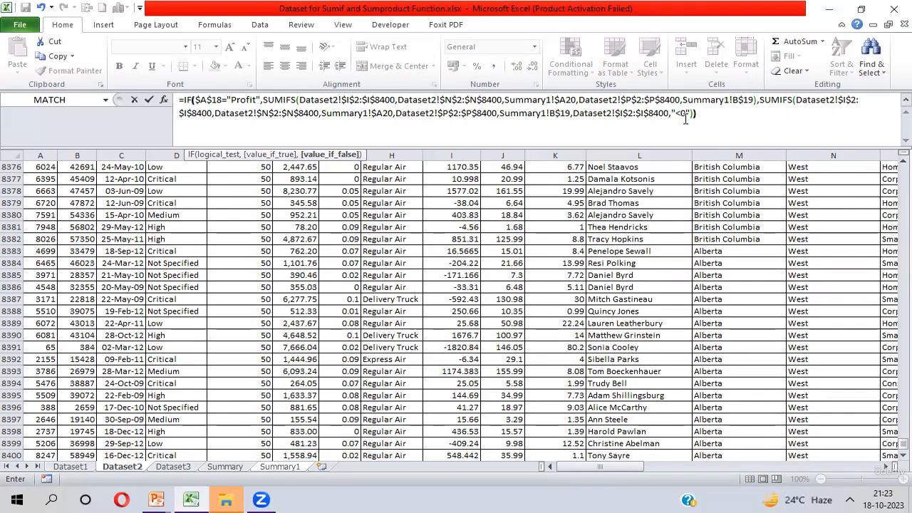
pyautogui.press('Return')
pyautogui.press('Up')
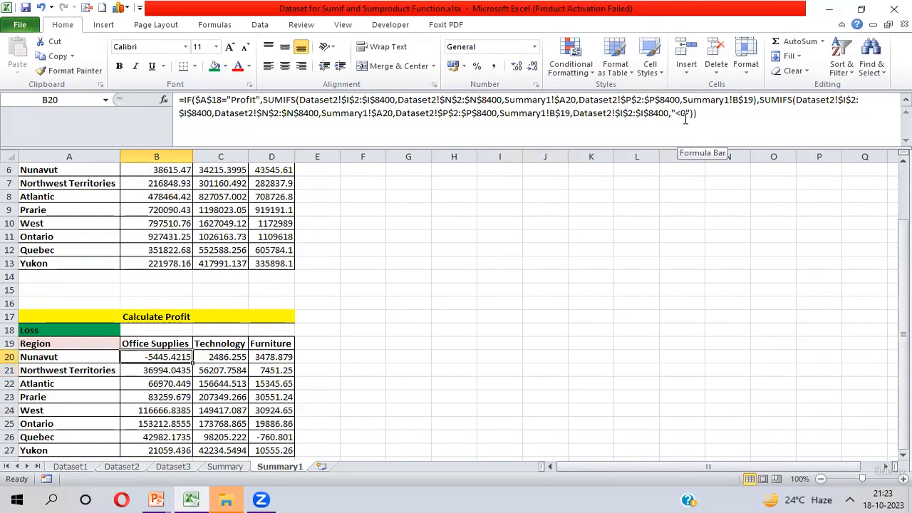
# Step: Fill B20's formula with the added loss criterion across and down through B20:D27
pyautogui.hotkey('ctrl', 'shift', 'Right')
pyautogui.hotkey('ctrl', 'shift', 'Down')
pyautogui.hotkey('ctrl', 'd')
pyautogui.hotkey('ctrl', 'r')
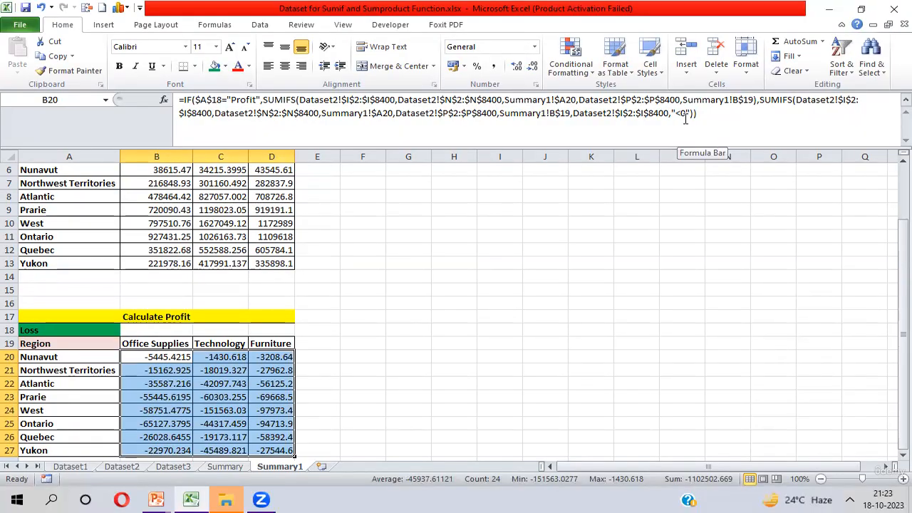
# Step: Switch the A18 selector to Profit and back to Loss to check the table's values under each option
pyautogui.press('Up')
pyautogui.press('Up')
pyautogui.press('Left')
pyautogui.hotkey('alt', 'Down')
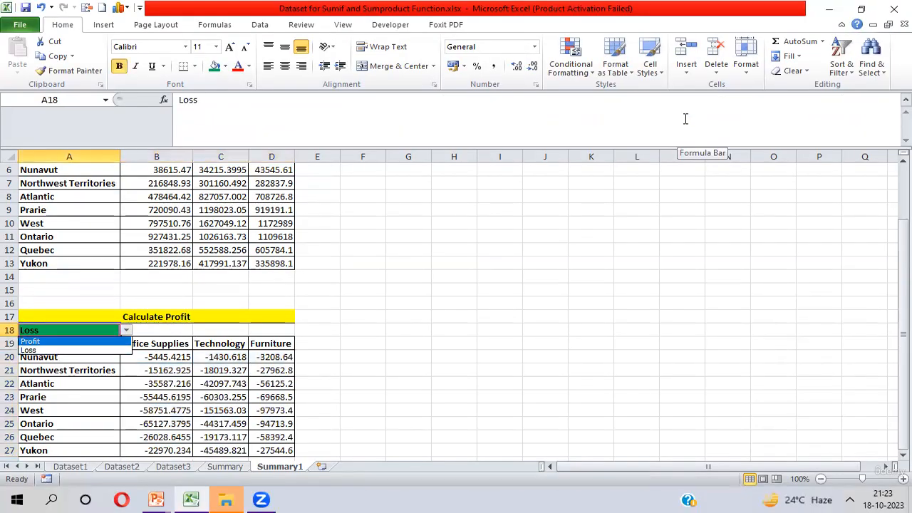
pyautogui.press('Return')
pyautogui.press('Down')
pyautogui.press('Right')
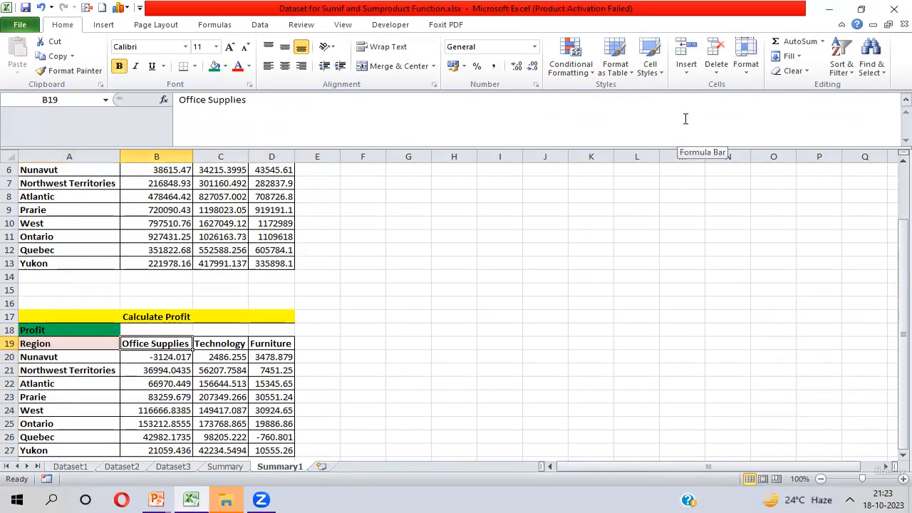
pyautogui.press('Down')
pyautogui.hotkey('ctrl', 'shift', 'Right')
pyautogui.hotkey('ctrl', 'shift', 'Down')
pyautogui.press('Up')
pyautogui.press('Up')
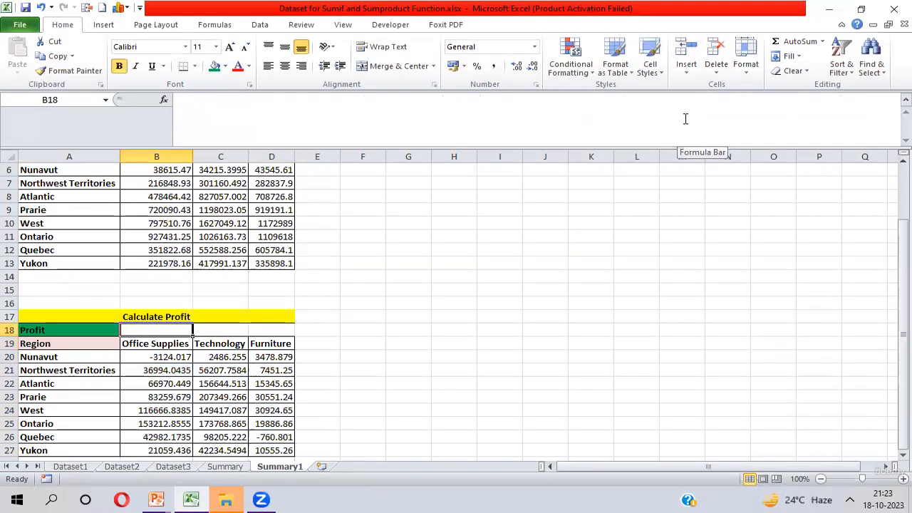
pyautogui.press('Left')
pyautogui.hotkey('alt', 'Down')
pyautogui.press('Down')
pyautogui.press('Return')
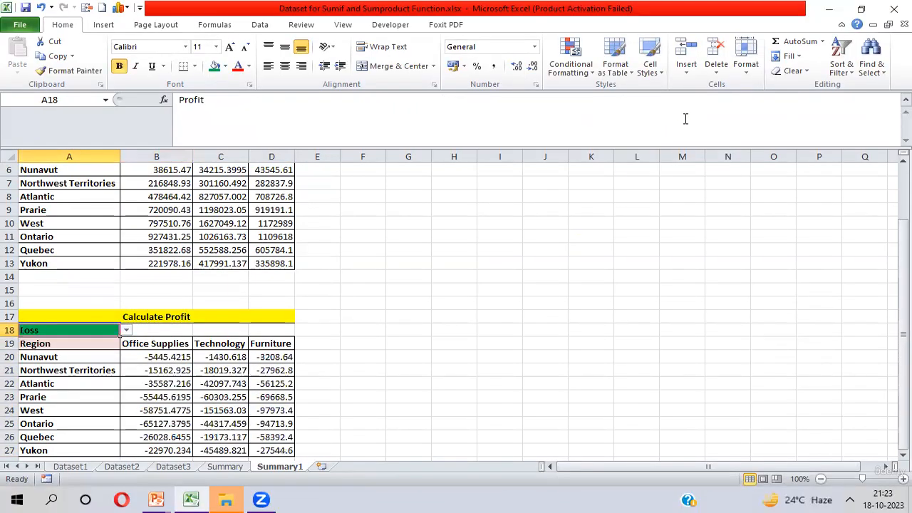
# Step: Examine the Loss results for all regions and categories in B20:D27
pyautogui.press('Down')
pyautogui.press('Right')
pyautogui.press('Down')
pyautogui.hotkey('ctrl', 'shift', 'Right')
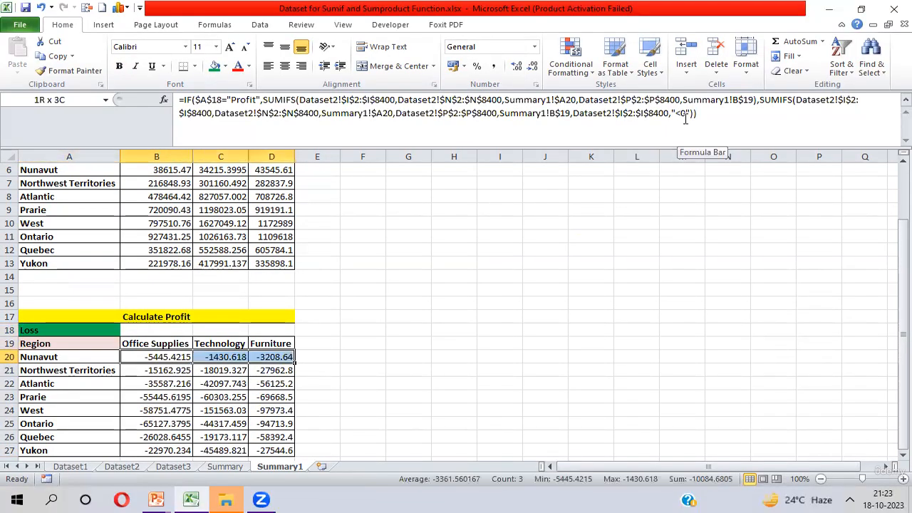
pyautogui.hotkey('ctrl', 'shift', 'Down')
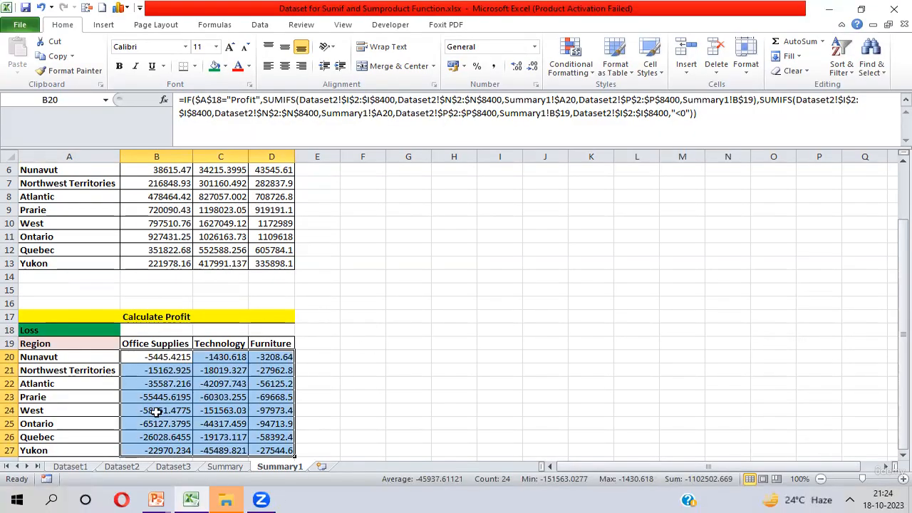
pyautogui.click(164, 353)
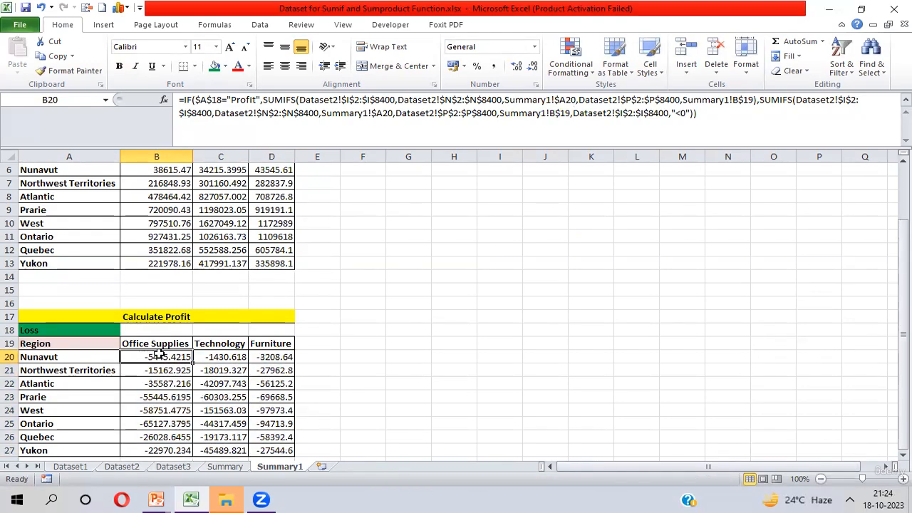
pyautogui.hotkey('ctrl', 'shift', 'Right')
pyautogui.hotkey('ctrl', 'shift', 'Down')
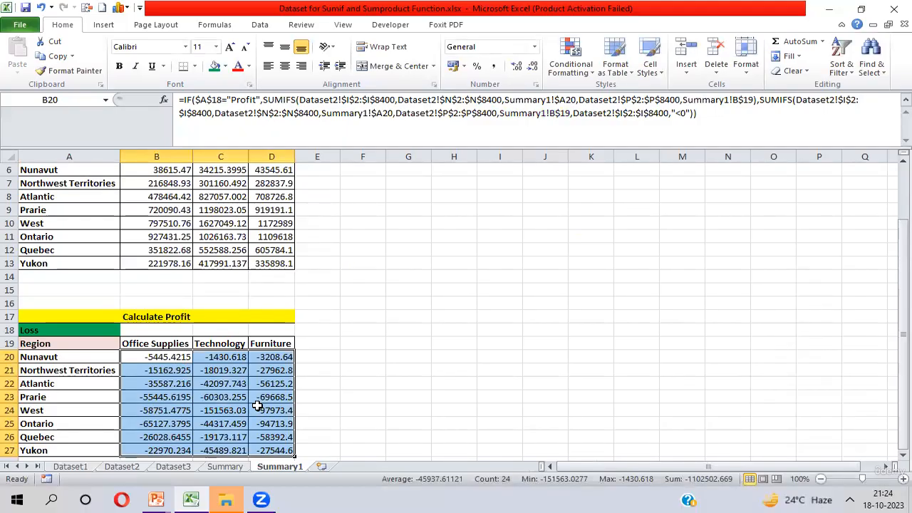
# Step: Copy the Calculate Sales table A5:D13, including its headers, and paste it at F5
pyautogui.click(149, 263)
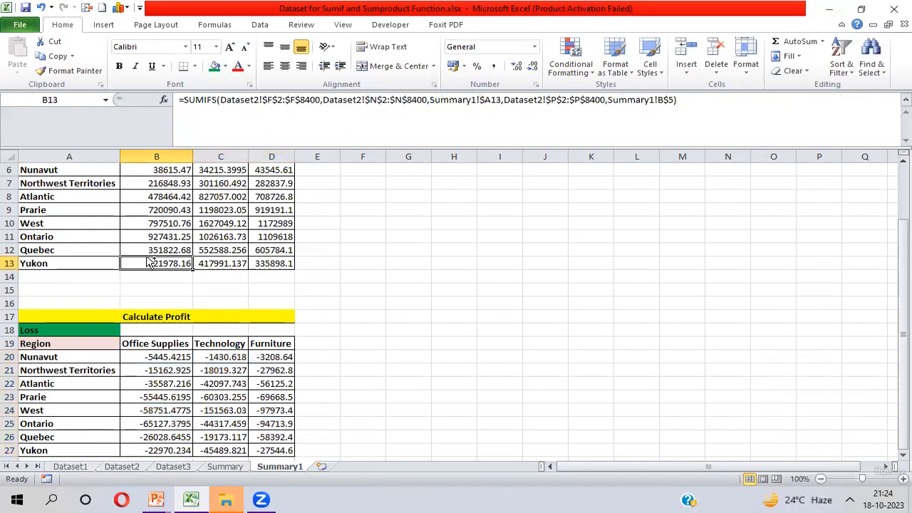
pyautogui.hotkey('ctrl', 'Up')
pyautogui.press('Up')
pyautogui.press('Up')
pyautogui.press('Up')
pyautogui.press('Up')
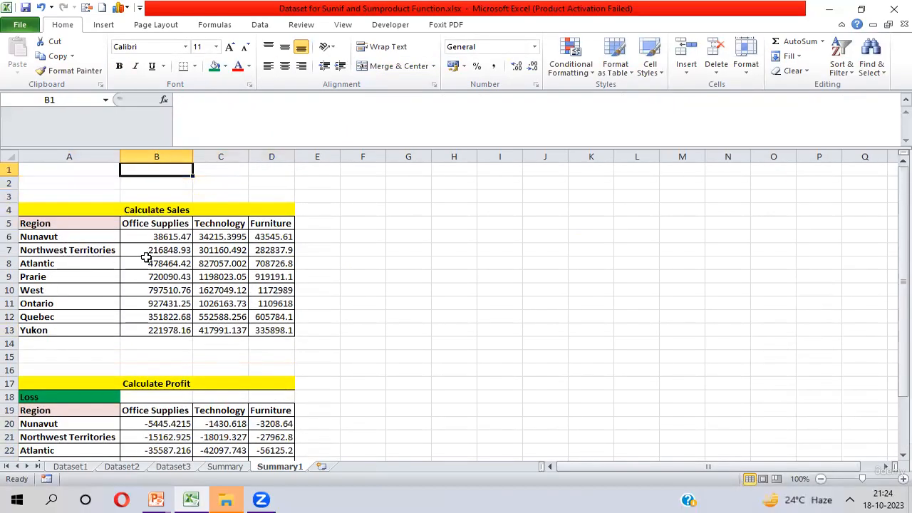
pyautogui.press('Down')
pyautogui.press('Down')
pyautogui.press('Down')
pyautogui.press('Down')
pyautogui.press('Left')
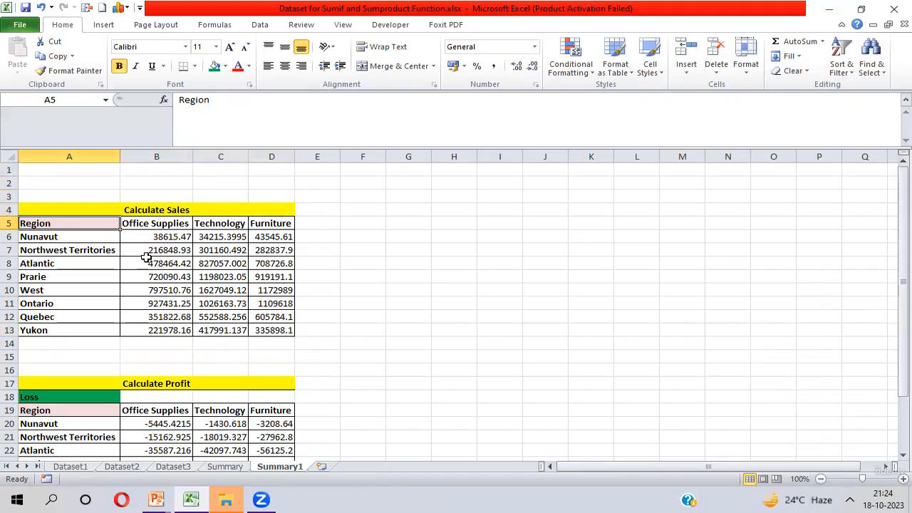
pyautogui.hotkey('ctrl', 'shift', 'Down')
pyautogui.hotkey('ctrl', 'shift', 'Right')
pyautogui.hotkey('ctrl', 'c')
pyautogui.press('Right')
pyautogui.press('Right')
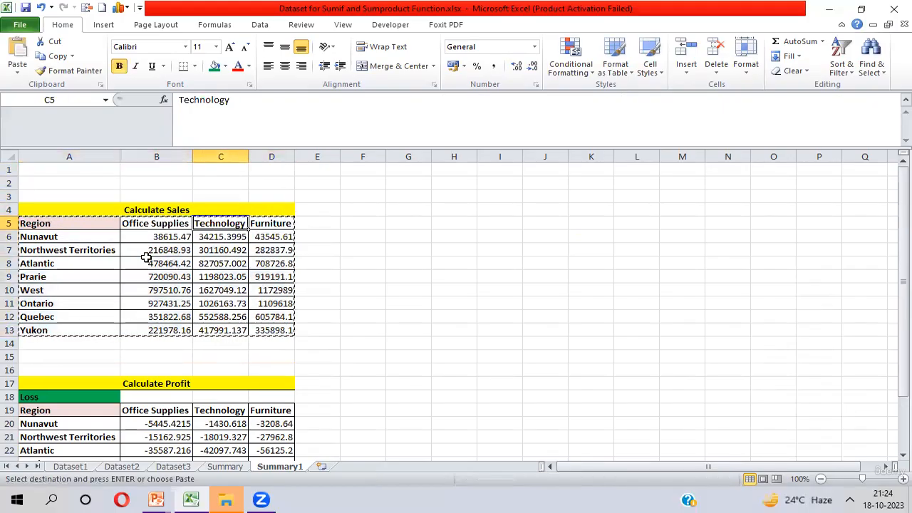
pyautogui.press('Right')
pyautogui.press('Right')
pyautogui.press('Right')
pyautogui.hotkey('ctrl', 'v')
# Step: Clear the sales formulas from the pasted table's body, G6:I13, keeping its region and category headers
pyautogui.press('Right')
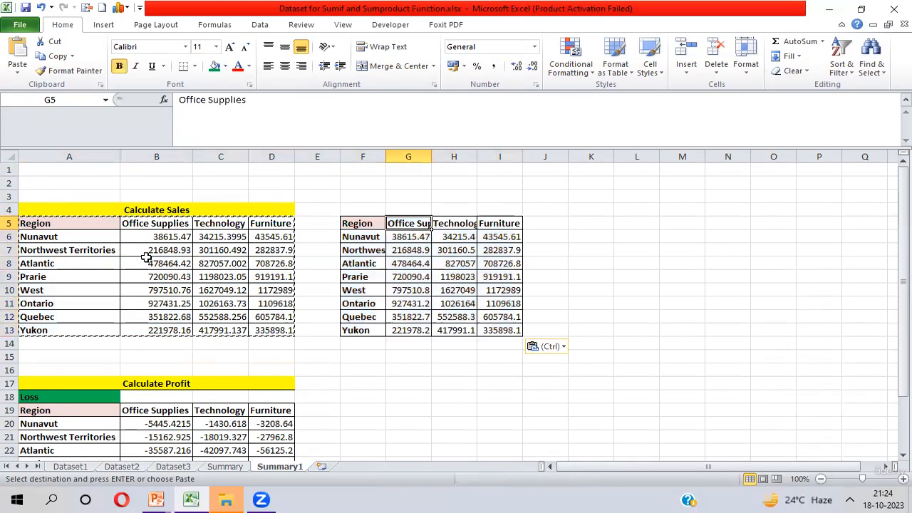
pyautogui.press('Down')
pyautogui.hotkey('ctrl', 'shift', 'Down')
pyautogui.hotkey('ctrl', 'shift', 'Right')
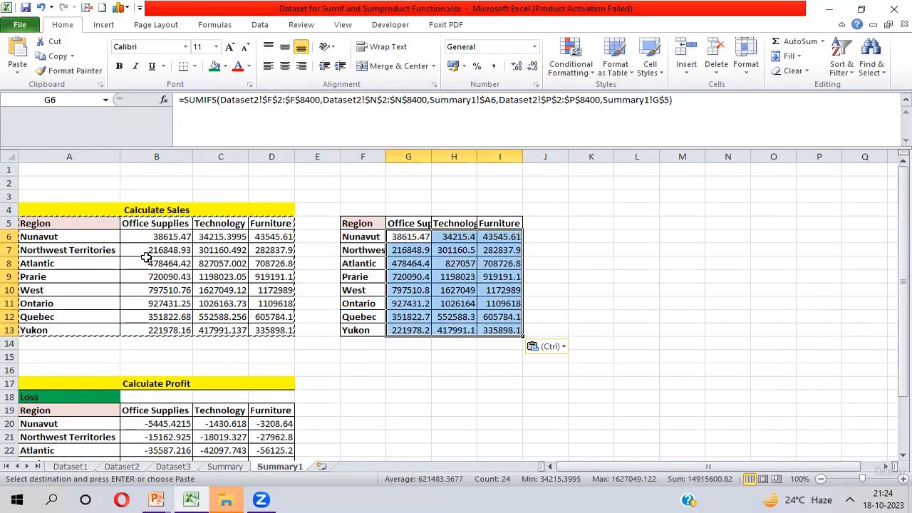
pyautogui.press('Delete')
# Step: Autofit columns G to I to the category headers G5:I5 of the pasted table
pyautogui.press('Up')
pyautogui.press('Left')
pyautogui.press('Right')
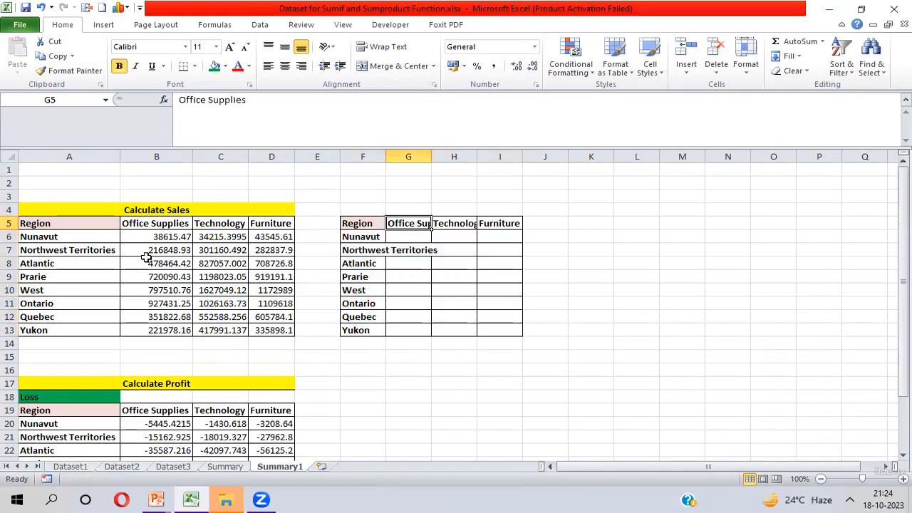
pyautogui.hotkey('ctrl', 'shift', 'Right')
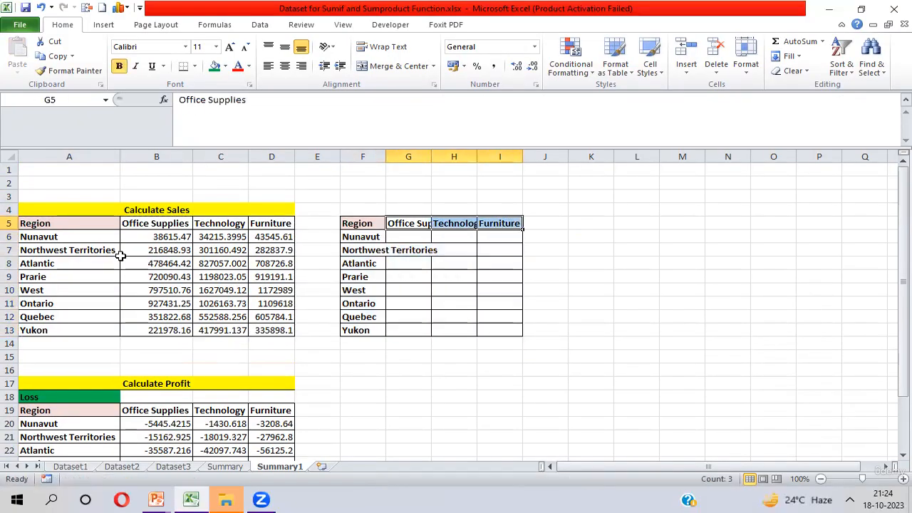
pyautogui.hotkey('alt', 'h')
pyautogui.press('o')
pyautogui.press('i')
pyautogui.press('Left')
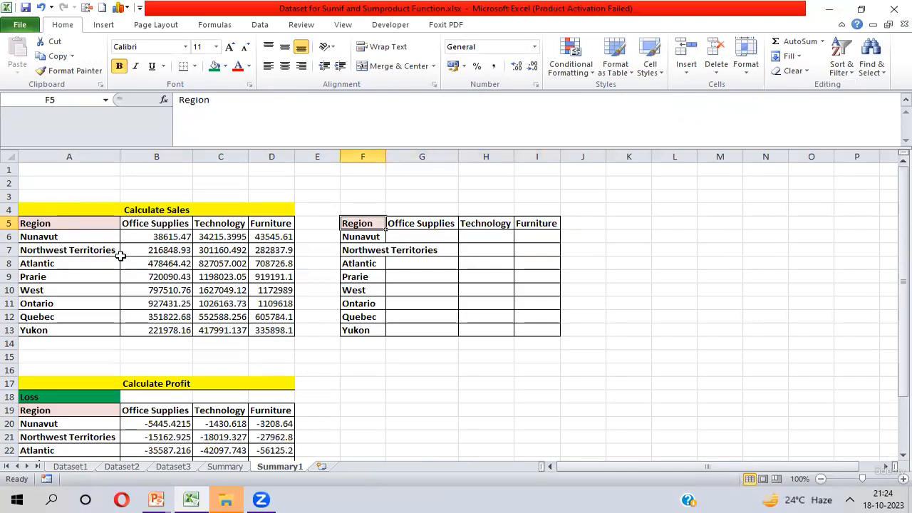
pyautogui.press('Down')
pyautogui.hotkey('ctrl', 'shift', 'Down')
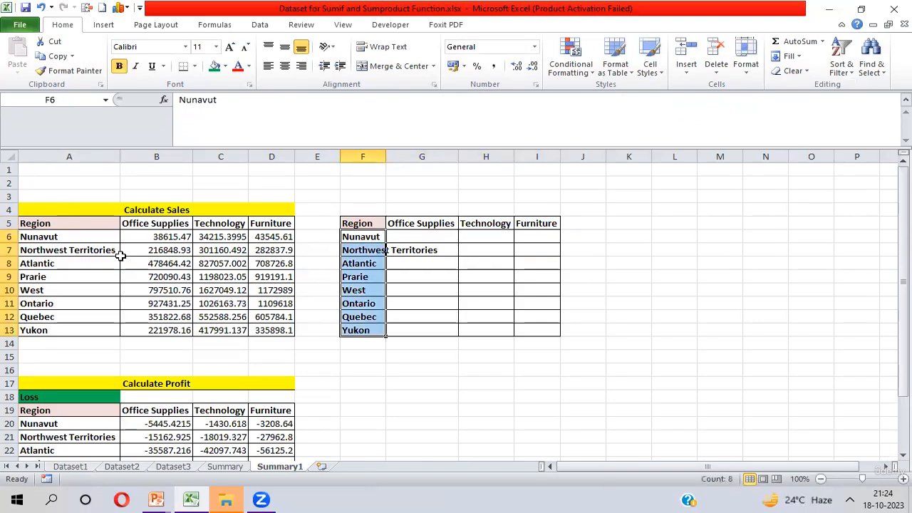
pyautogui.click(121, 255)
pyautogui.keyDown('alt'); pyautogui.click(121, 256); pyautogui.keyUp('alt')
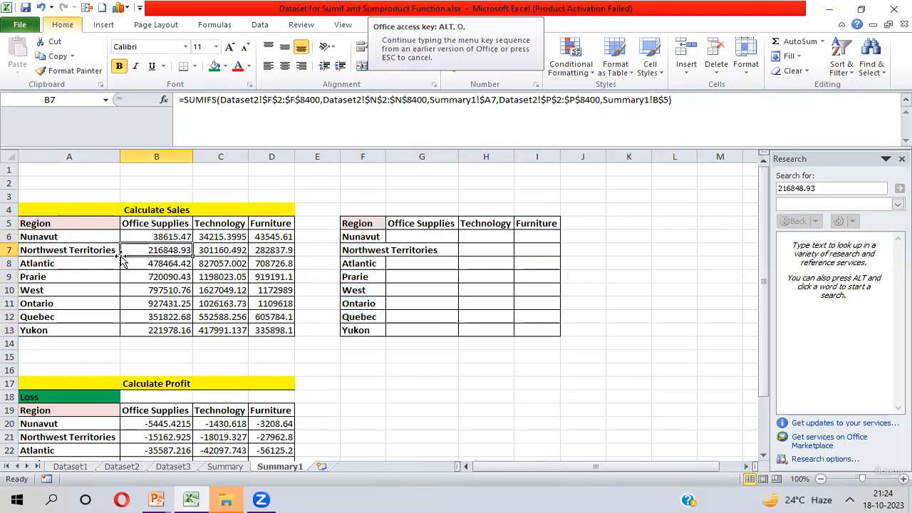
pyautogui.click(901, 159)
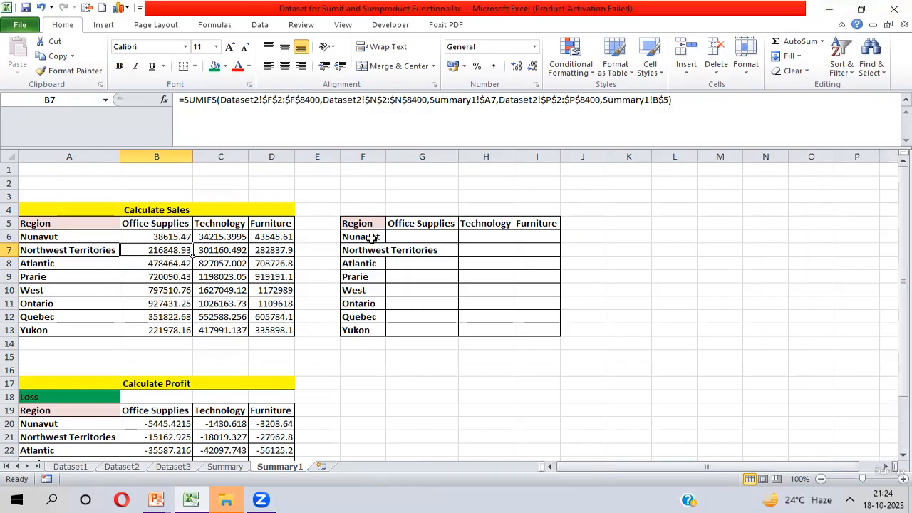
# Step: Autofit column F to the region names in F6:F13, ending on cell G6
pyautogui.click(372, 238)
pyautogui.hotkey('ctrl', 'shift', 'Down')
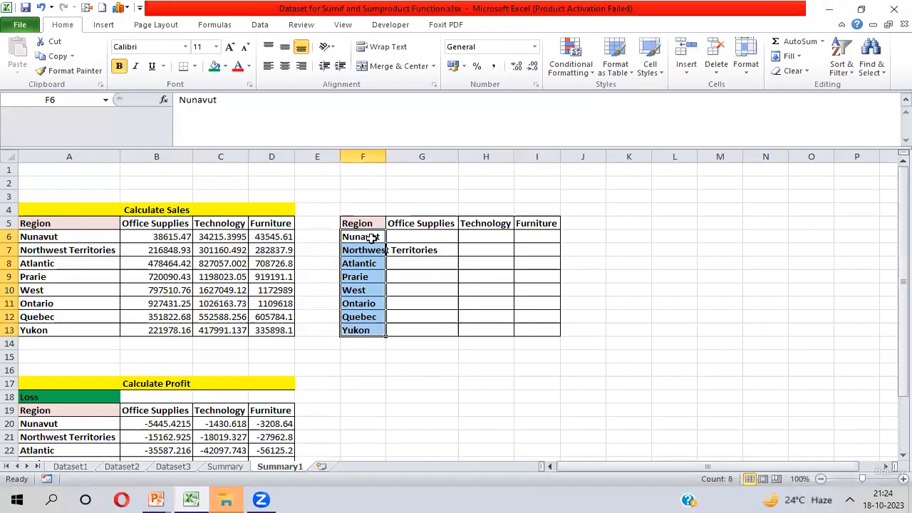
pyautogui.hotkey('alt', 'h')
pyautogui.press('o')
pyautogui.press('i')
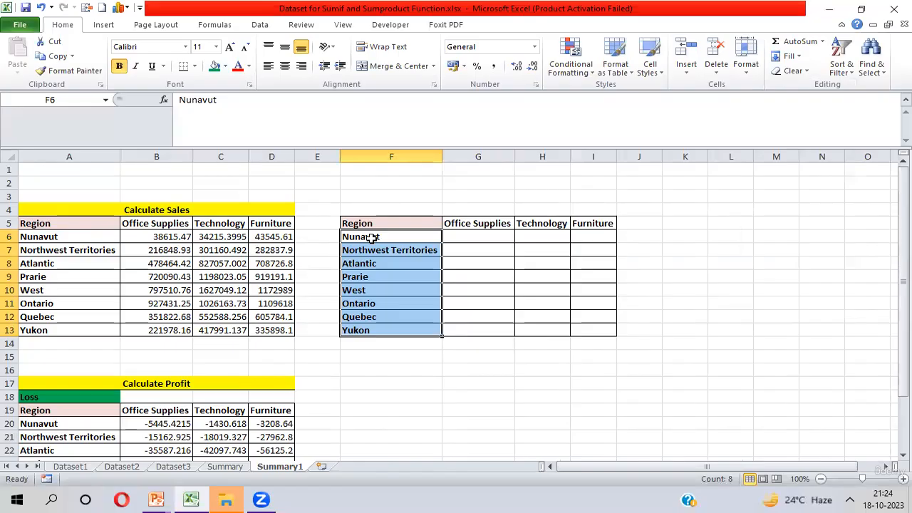
pyautogui.press('Right')
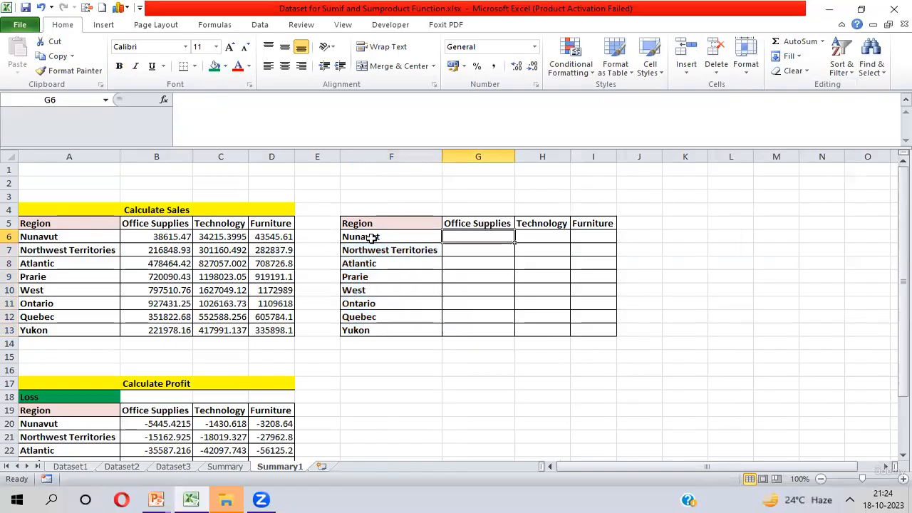
# Step: Select the original sales results B6:D13 to review them and their SUMIFS formula
pyautogui.click(141, 240)
pyautogui.hotkey('ctrl', 'shift', 'Right')
pyautogui.hotkey('ctrl', 'shift', 'Down')
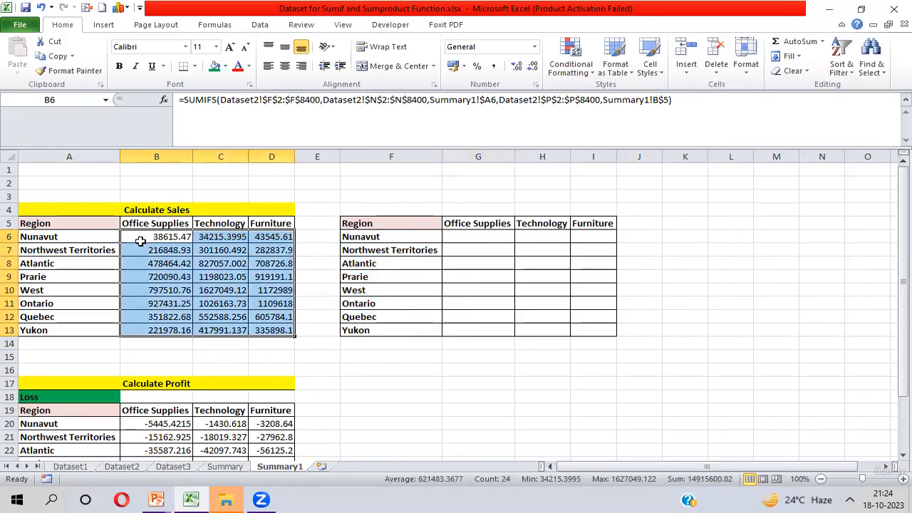
# Step: Review the original table's category and region labels, and select the blank table's body G6:I13 to compare the two layouts
pyautogui.click(147, 223)
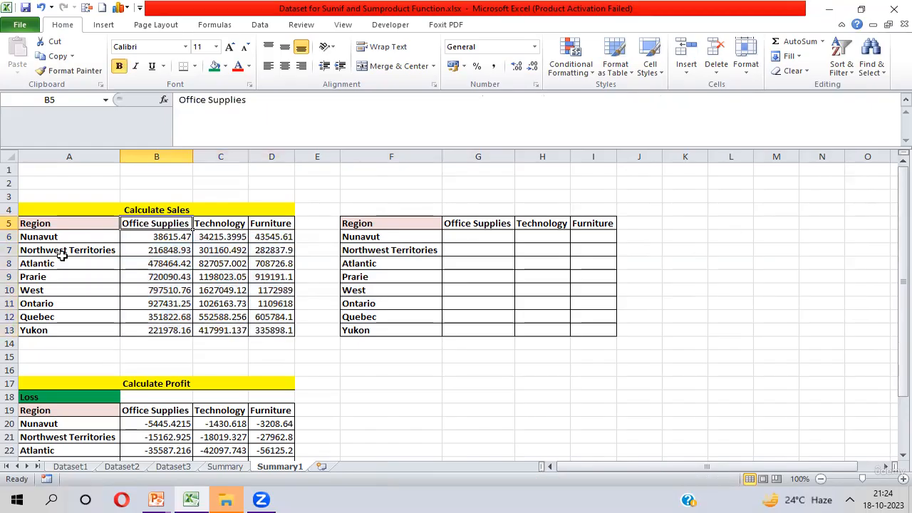
pyautogui.click(50, 263)
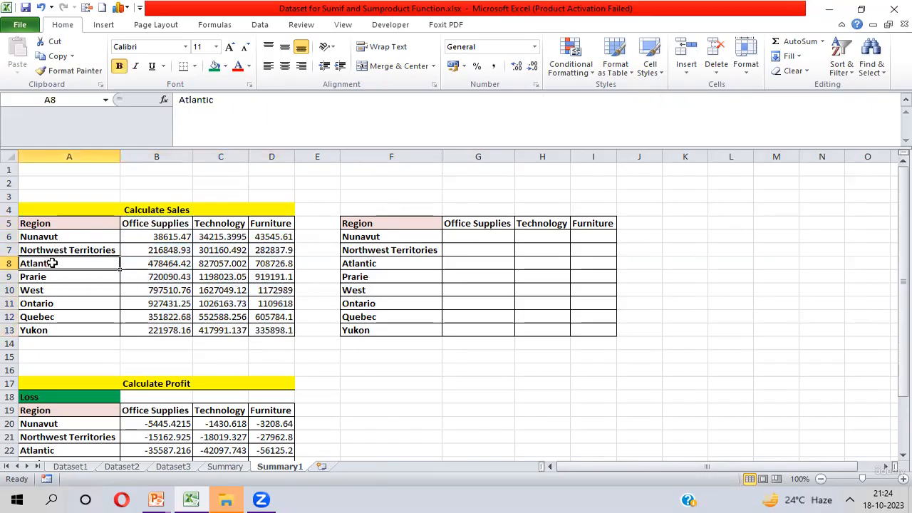
pyautogui.click(471, 235)
pyautogui.hotkey('shift', 'Right')
pyautogui.hotkey('shift', 'Right')
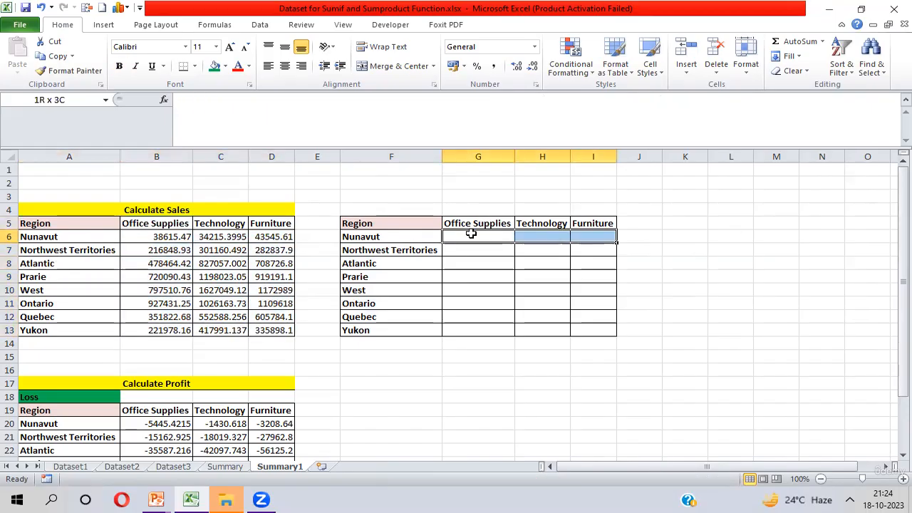
pyautogui.hotkey('shift', 'Down')
pyautogui.hotkey('shift', 'Down')
pyautogui.hotkey('shift', 'Down')
pyautogui.hotkey('shift', 'Down')
pyautogui.hotkey('shift', 'Down')
pyautogui.hotkey('shift', 'Down')
pyautogui.hotkey('shift', 'Down')
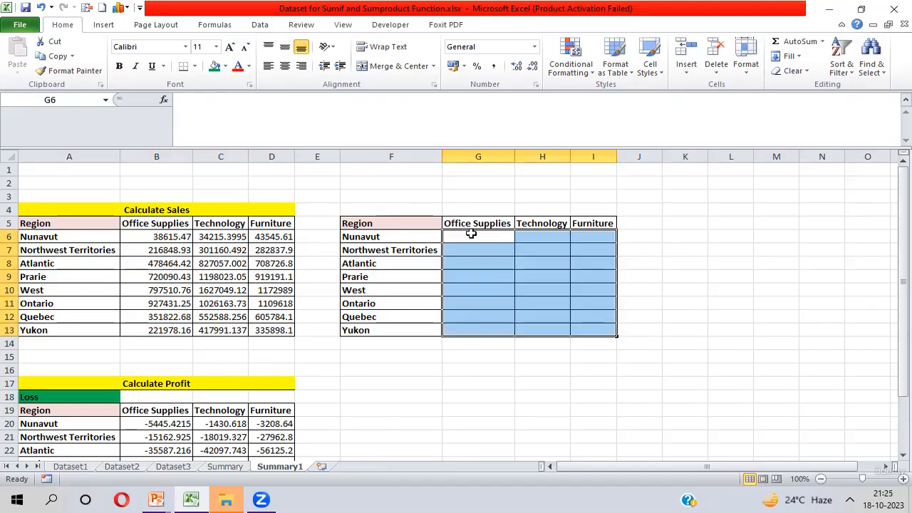
# Step: Select cell B6 in the original sales table to examine its SUMIFS formula
pyautogui.press('Up')
pyautogui.press('Left')
pyautogui.press('Left')
pyautogui.press('Left')
pyautogui.press('Left')
pyautogui.press('Left')
pyautogui.press('Down')
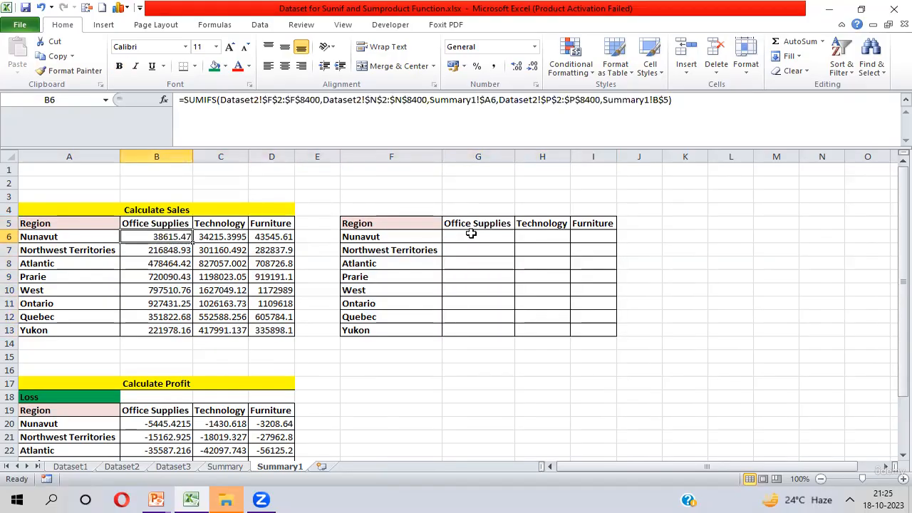
# Step: Start a SUMPRODUCT formula in G6, the Nunavut Office Supplies cell of the blank table, with an extra opening parenthesis for the first array
pyautogui.press('Right')
pyautogui.press('Right')
pyautogui.press('Right')
pyautogui.press('Right')
pyautogui.press('Right')
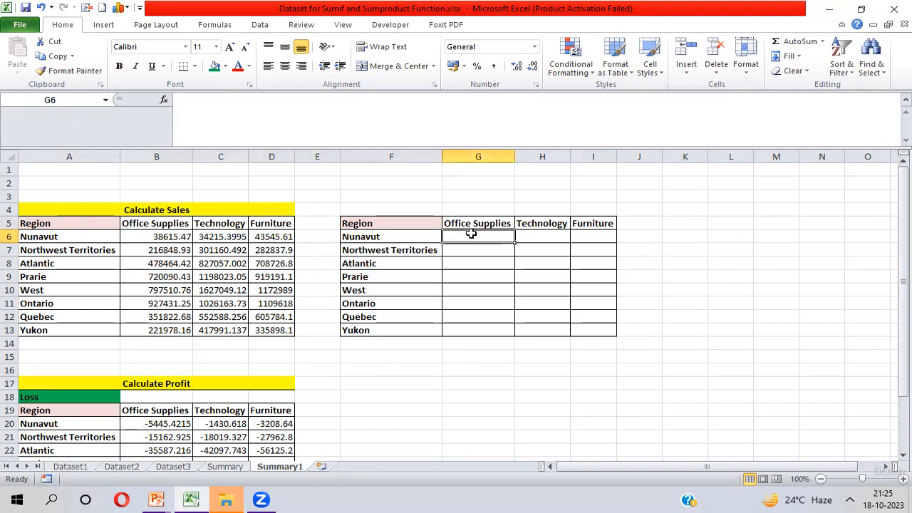
pyautogui.write('=')
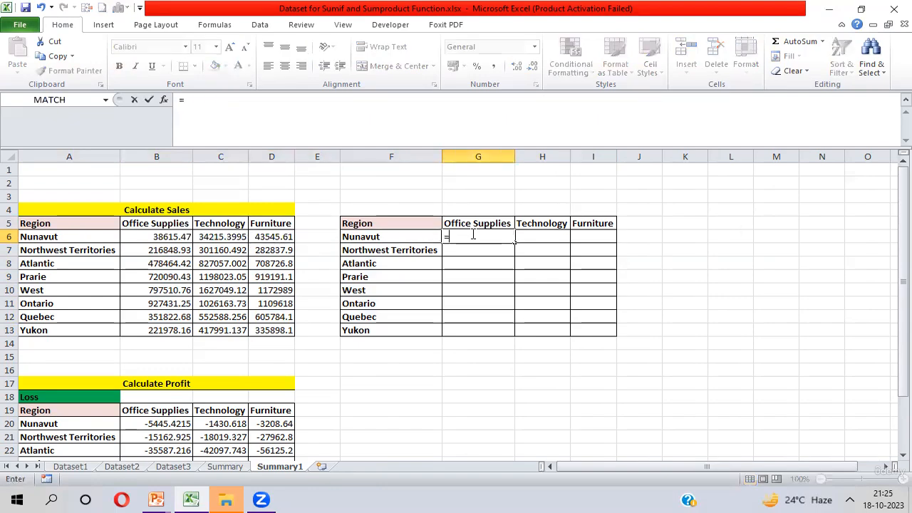
pyautogui.write('sum')
pyautogui.press('Down')
pyautogui.press('Down')
pyautogui.press('Down')
pyautogui.press('Tab')
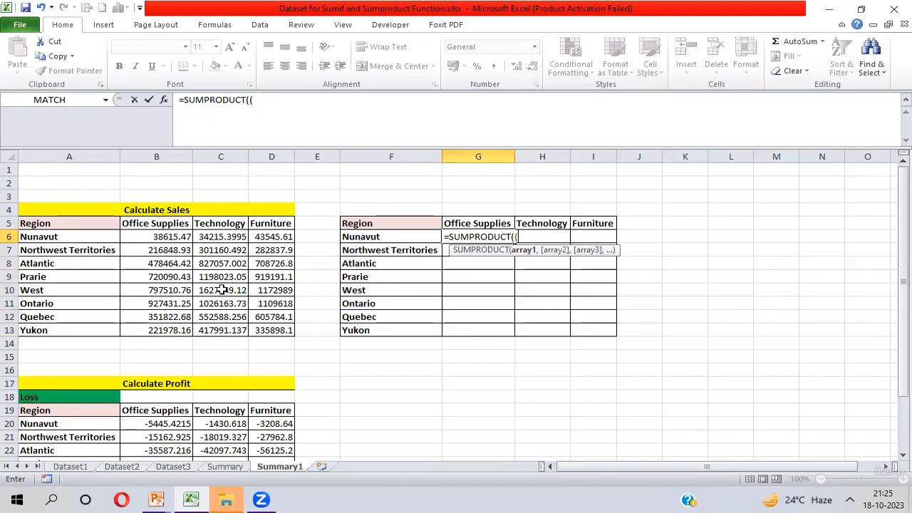
# Step: Add the absolute Sales range Dataset2!$F$2:$F$8400 as the first SUMPRODUCT array, close it and open a multiplied second array
pyautogui.hotkey('ctrl', 'pageup')
pyautogui.hotkey('ctrl', 'pageup')
pyautogui.hotkey('ctrl', 'pageup')
pyautogui.hotkey('ctrl', 'pageup')
pyautogui.hotkey('ctrl', 'pagedown')
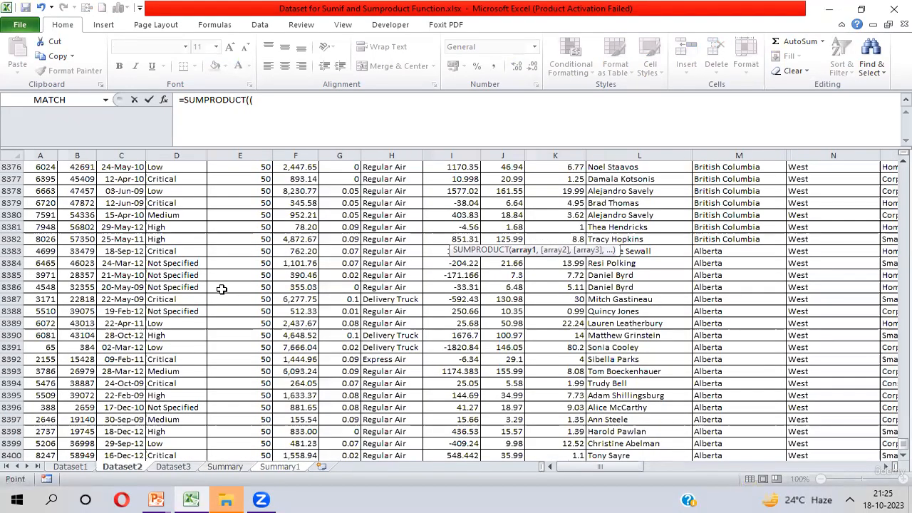
pyautogui.click(264, 276)
pyautogui.hotkey('ctrl', 'Up')
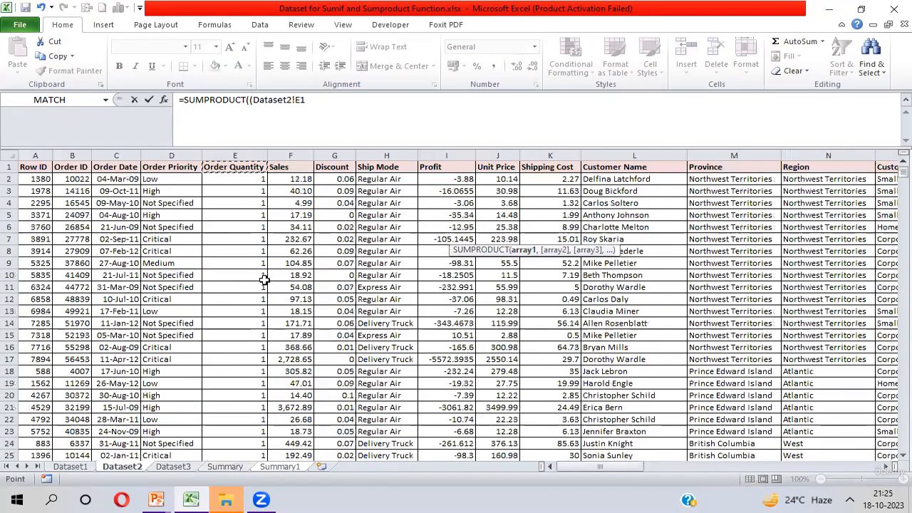
pyautogui.press('Right')
pyautogui.press('Down')
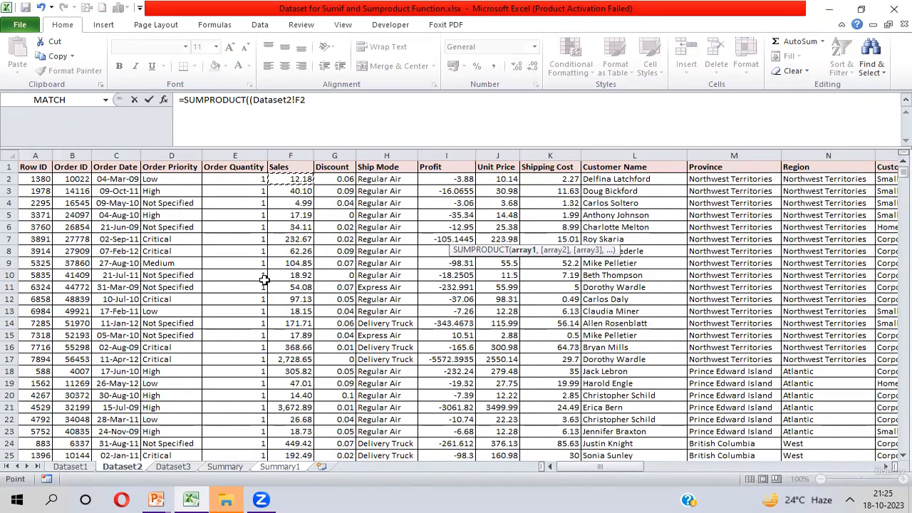
pyautogui.hotkey('ctrl', 'shift', 'Down')
pyautogui.press('F4')
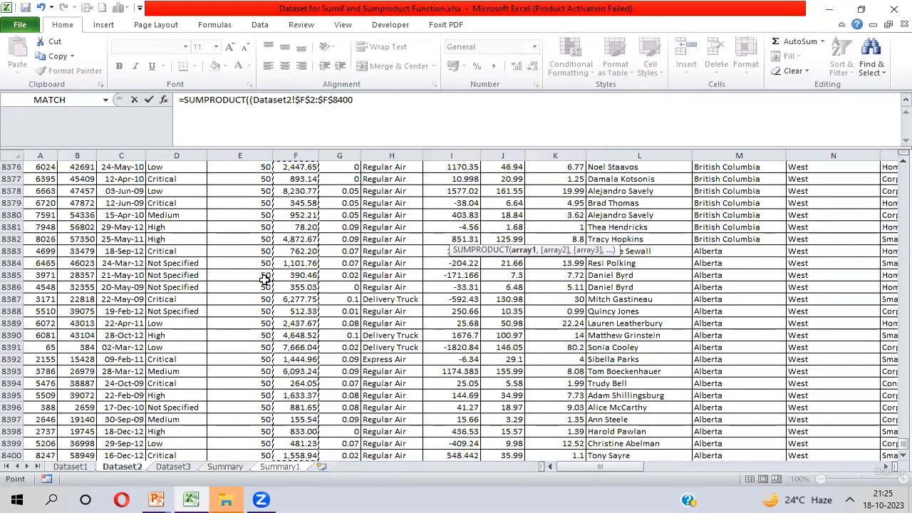
pyautogui.write(')*(')
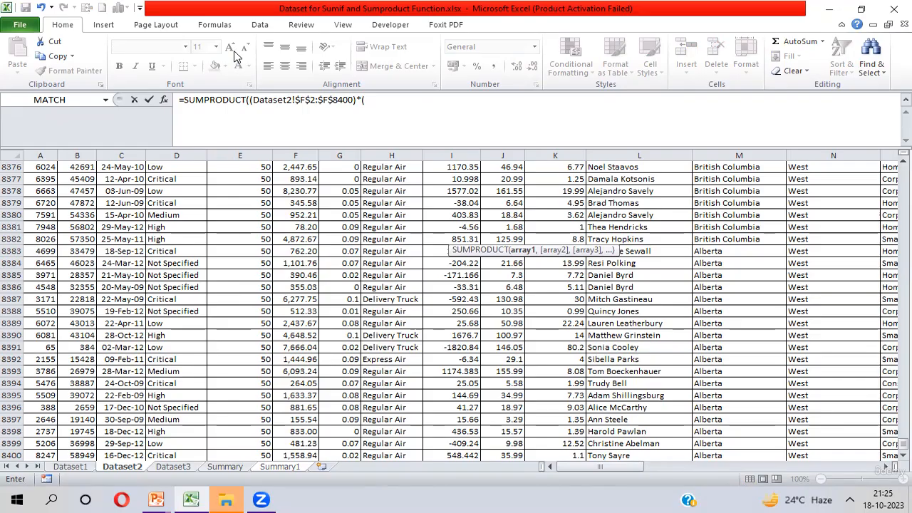
# Step: Review the sales array and multiplication sign, and add the absolute Region range Dataset2!$N$2:$N$8400 as the second array
pyautogui.moveTo(255, 100); pyautogui.dragTo(354, 101)
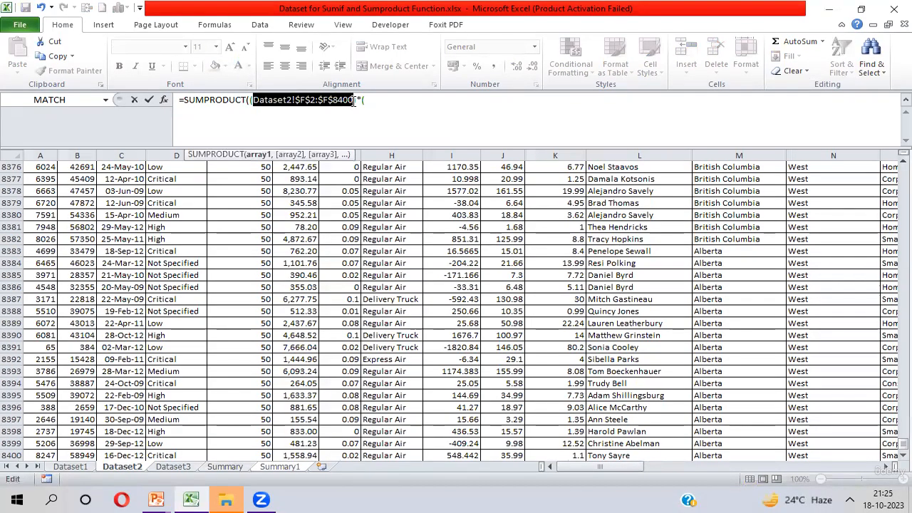
pyautogui.click(355, 100)
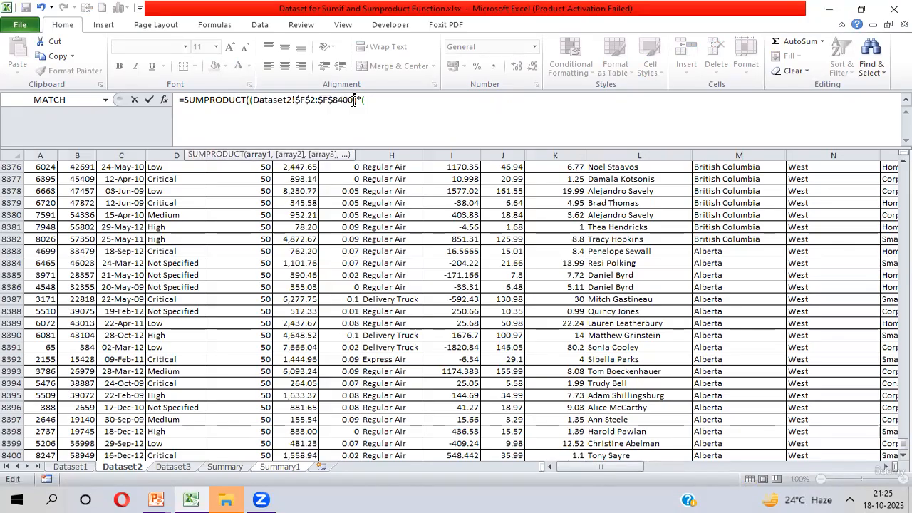
pyautogui.moveTo(358, 99); pyautogui.dragTo(362, 100)
pyautogui.click(727, 171)
pyautogui.hotkey('ctrl', 'Up')
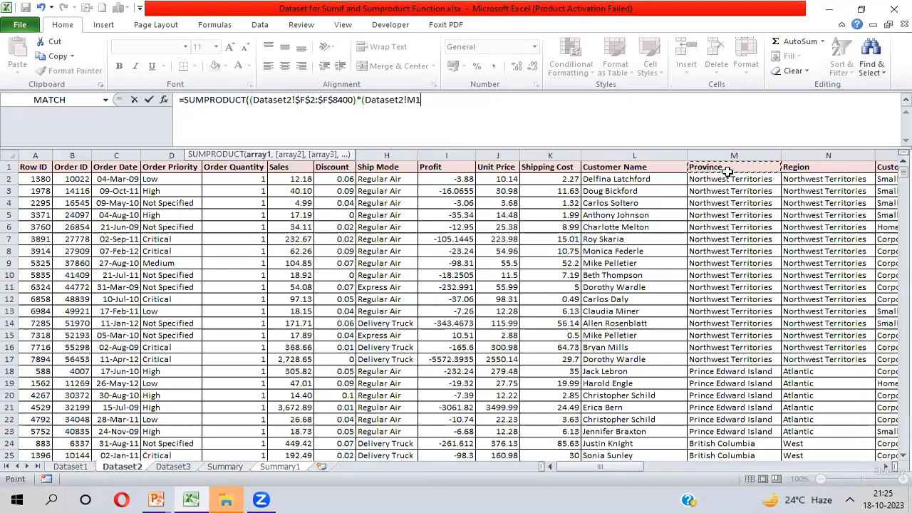
pyautogui.press('Right')
pyautogui.press('Down')
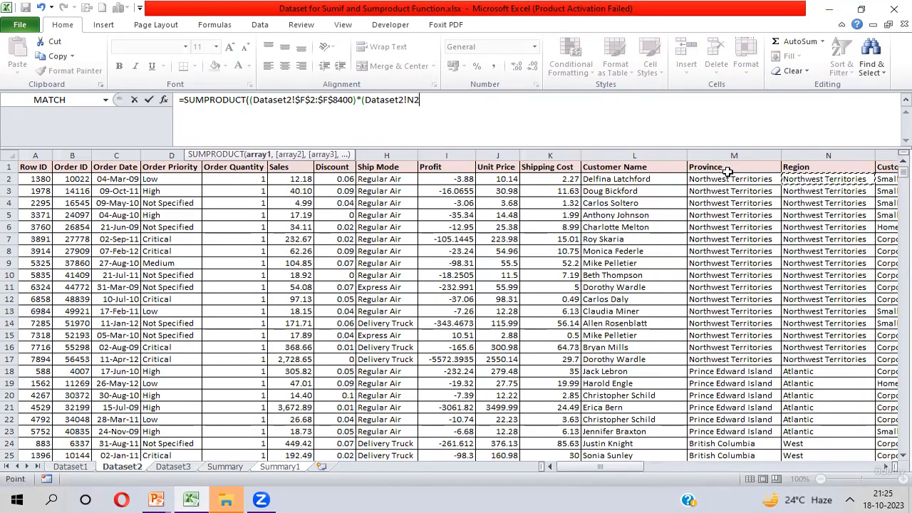
pyautogui.hotkey('ctrl', 'shift', 'Down')
pyautogui.press('F4')
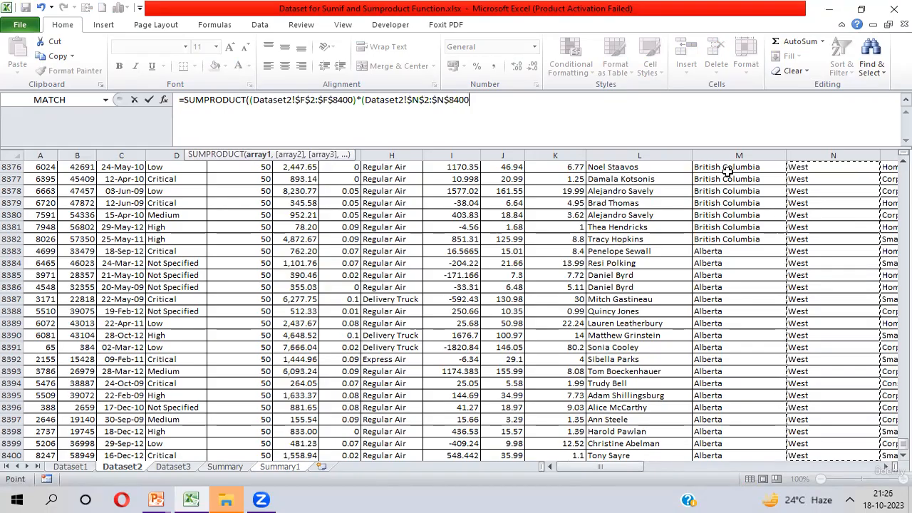
# Step: Set the region array equal to the region name in Summary1!$F6, locking only the column
pyautogui.write('=')
pyautogui.hotkey('ctrl', 'pagedown')
pyautogui.hotkey('ctrl', 'pagedown')
pyautogui.hotkey('ctrl', 'pagedown')
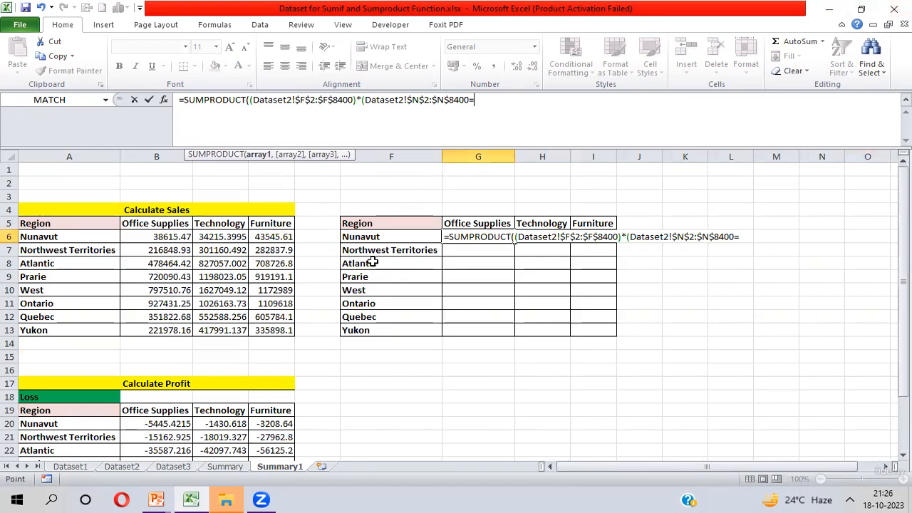
pyautogui.click(381, 237)
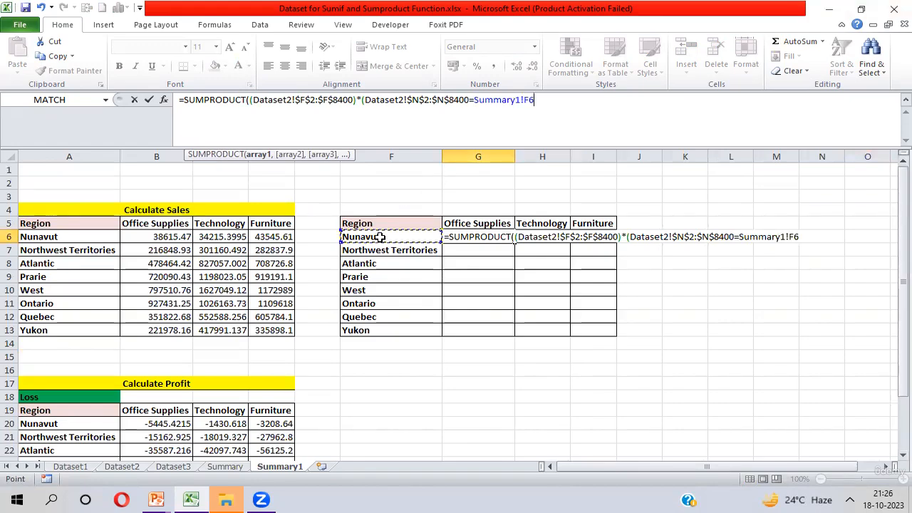
pyautogui.press('F4')
pyautogui.press('F4')
pyautogui.press('F4')
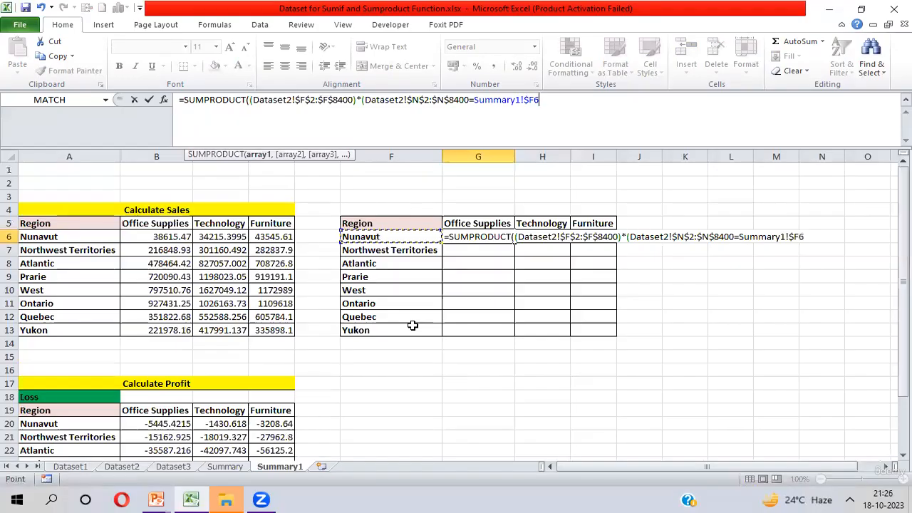
# Step: Close the region condition and multiply it by a third array using the absolute Product Category range Dataset2!$P$2:$P$8400
pyautogui.write(')*(')
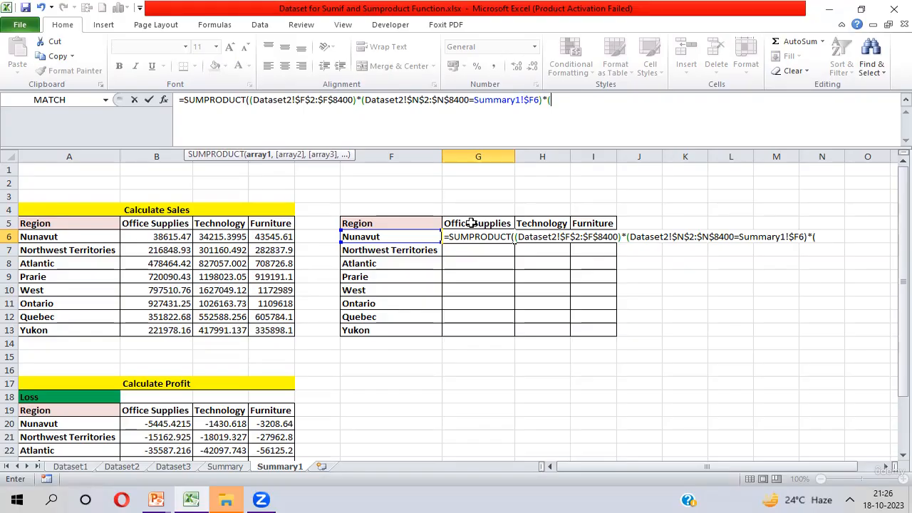
pyautogui.hotkey('ctrl', 'pageup')
pyautogui.hotkey('ctrl', 'pageup')
pyautogui.hotkey('ctrl', 'pageup')
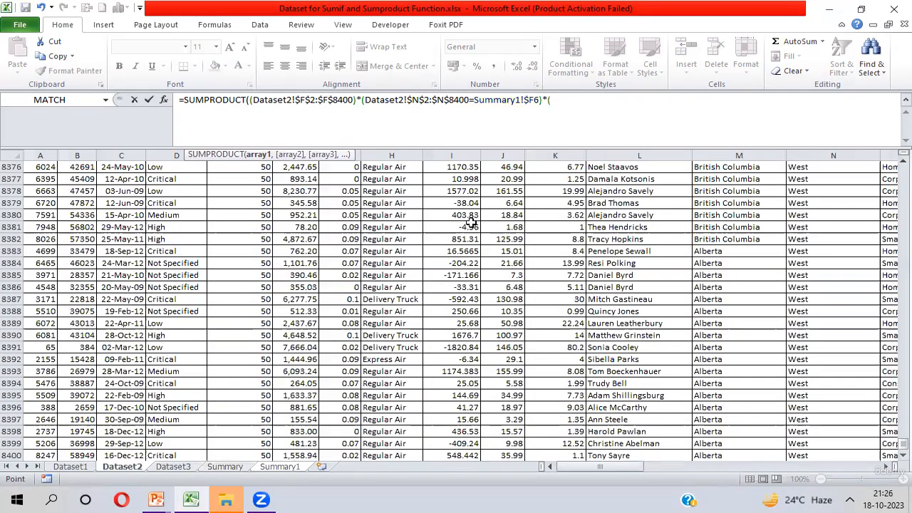
pyautogui.click(617, 228)
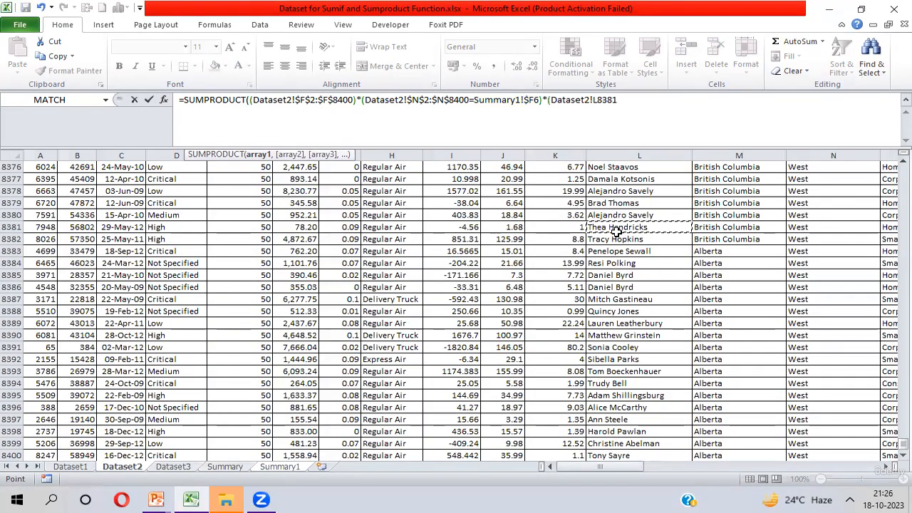
pyautogui.hotkey('ctrl', 'Up')
pyautogui.press('Right')
pyautogui.press('Right')
pyautogui.press('Right')
pyautogui.press('Right')
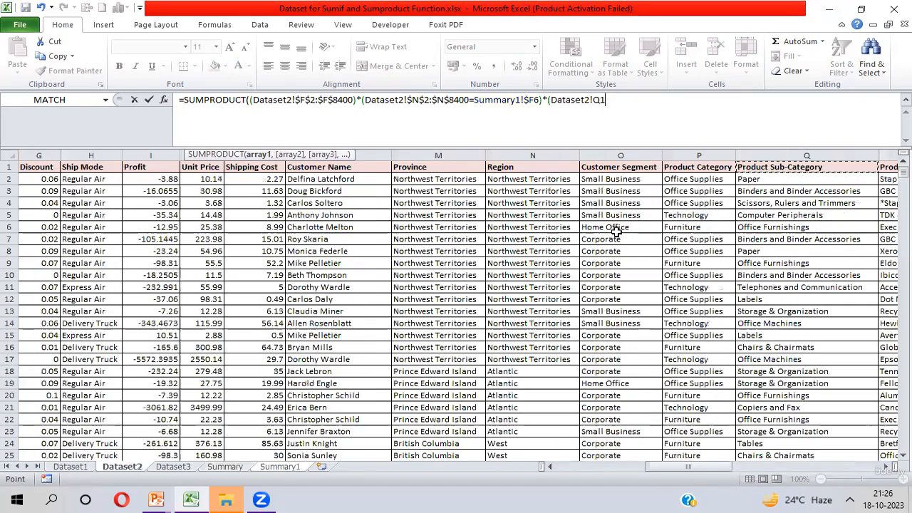
pyautogui.press('Down')
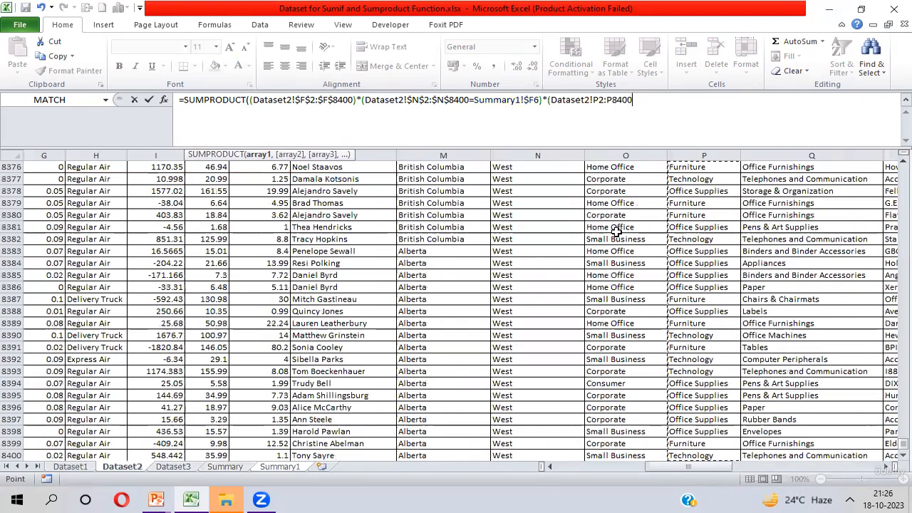
pyautogui.hotkey('ctrl', 'shift', 'Down')
pyautogui.press('F4')
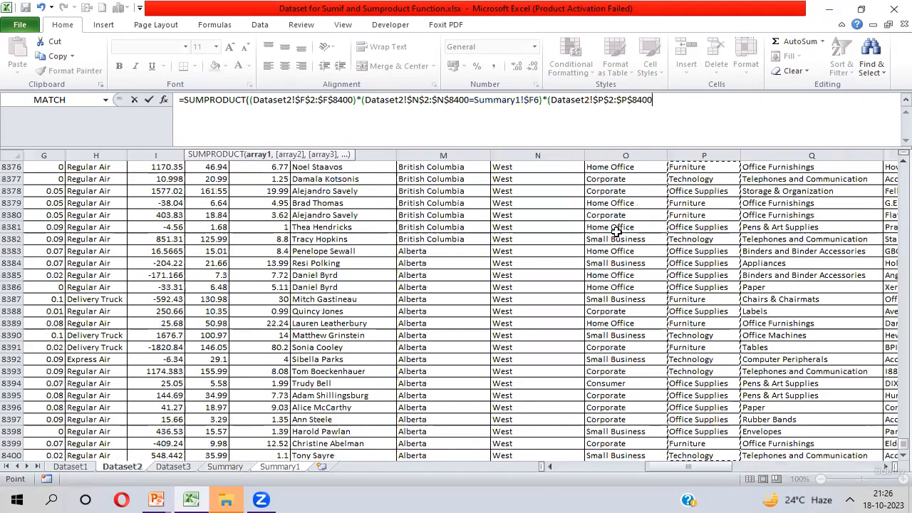
# Step: Match the category array to the header Summary1!G$5 with only the row locked, and complete the SUMPRODUCT formula in G6
pyautogui.write('=')
pyautogui.hotkey('ctrl', 'pagedown')
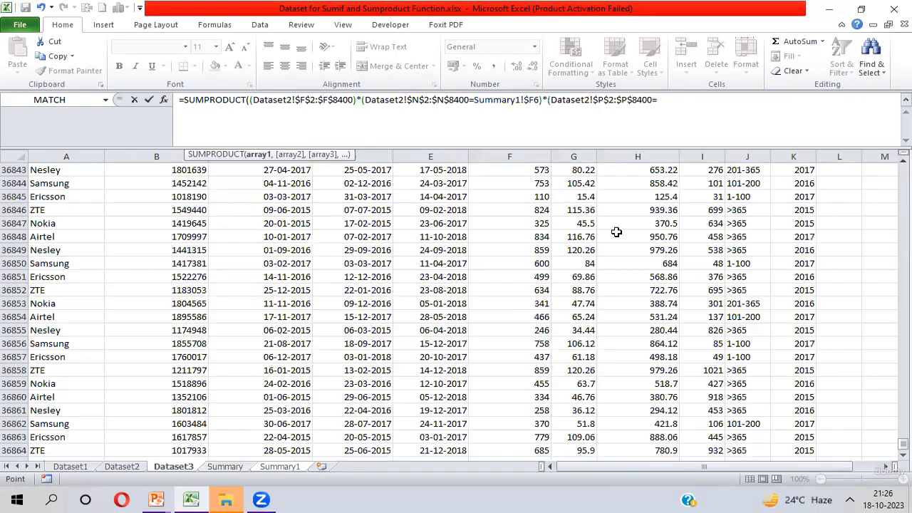
pyautogui.hotkey('ctrl', 'pagedown')
pyautogui.hotkey('ctrl', 'pagedown')
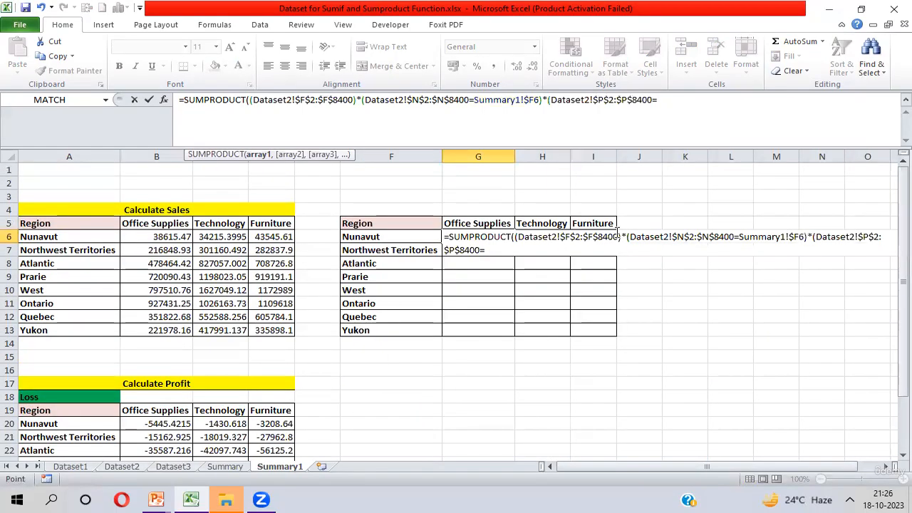
pyautogui.click(469, 220)
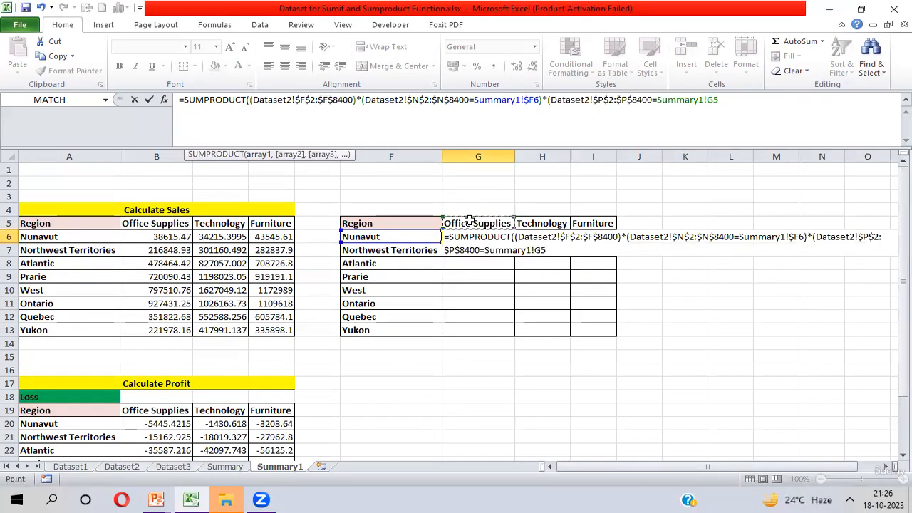
pyautogui.press('F4')
pyautogui.press('F4')
pyautogui.write('))')
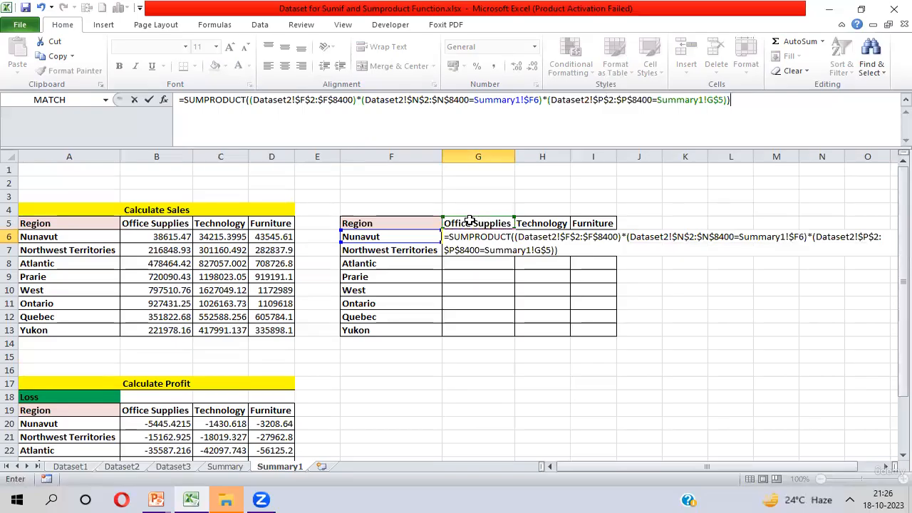
pyautogui.press('Return')
pyautogui.press('Up')
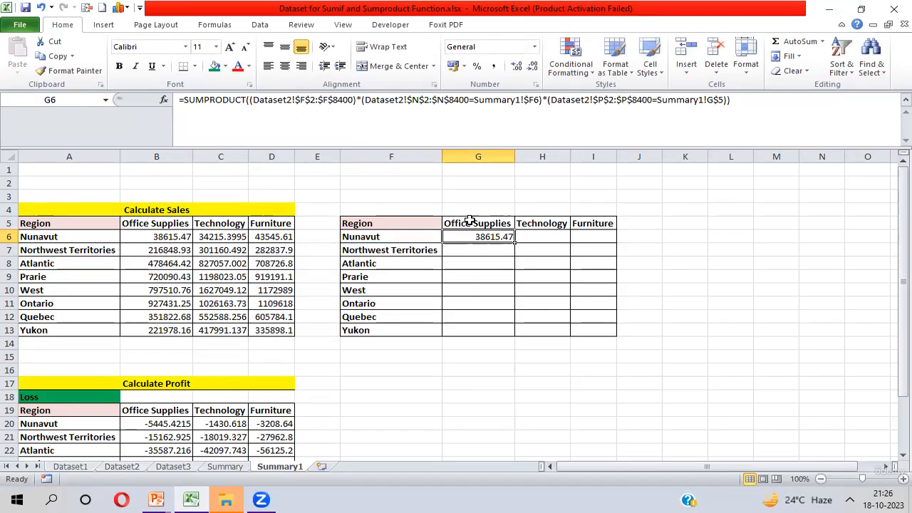
# Step: Fill the SUMPRODUCT formula from G6 across and down the table body G6:I13
pyautogui.hotkey('shift', 'Right')
pyautogui.hotkey('shift', 'Right')
pyautogui.hotkey('shift', 'Down')
pyautogui.hotkey('shift', 'Down')
pyautogui.hotkey('shift', 'Down')
pyautogui.hotkey('shift', 'Down')
pyautogui.hotkey('shift', 'Down')
pyautogui.hotkey('shift', 'Down')
pyautogui.hotkey('shift', 'Down')
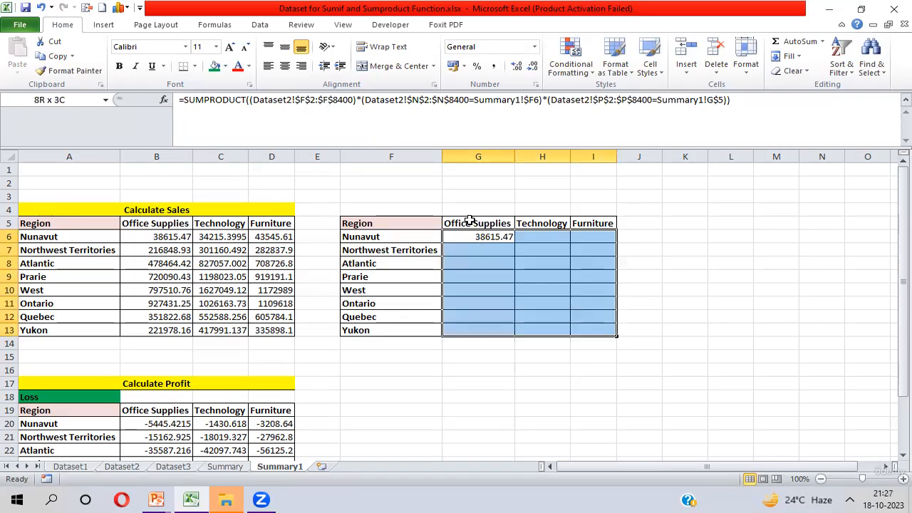
pyautogui.hotkey('ctrl', 'r')
pyautogui.hotkey('ctrl', 'd')
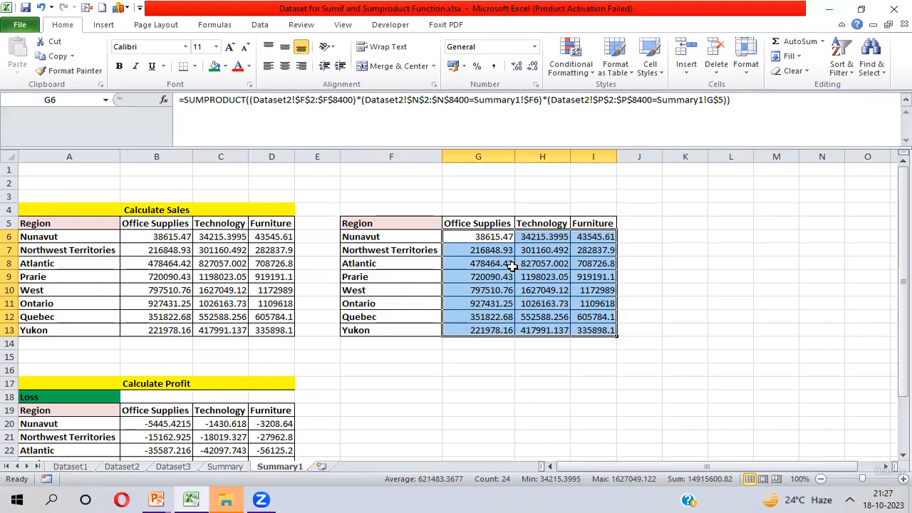
# Step: Examine the Calculate Profit table on Summary1 and the options of its Profit/Loss selector in A18
pyautogui.press('Down')
pyautogui.press('Down')
pyautogui.press('Down')
pyautogui.press('Down')
pyautogui.press('Down')
pyautogui.press('Down')
pyautogui.press('Down')
pyautogui.press('Down')
pyautogui.press('Down')
pyautogui.press('Down')
pyautogui.press('Down')
pyautogui.press('Down')
pyautogui.press('Down')
pyautogui.press('Down')
pyautogui.press('Down')
pyautogui.press('Down')
pyautogui.press('Down')
pyautogui.press('Down')
pyautogui.press('Down')
pyautogui.press('Down')
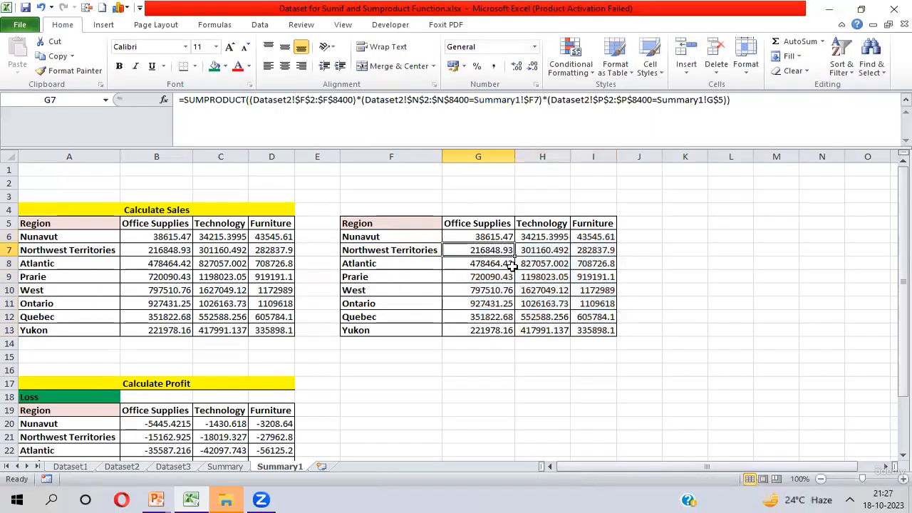
pyautogui.press('Up')
pyautogui.press('Up')
pyautogui.press('Up')
pyautogui.press('Up')
pyautogui.press('Up')
pyautogui.press('Up')
pyautogui.press('Up')
pyautogui.press('Up')
pyautogui.press('Up')
pyautogui.press('Up')
pyautogui.press('Up')
pyautogui.press('Up')
pyautogui.press('Up')
pyautogui.press('Up')
pyautogui.press('Up')
pyautogui.press('Up')
pyautogui.press('Up')
pyautogui.press('Up')
pyautogui.press('Up')
pyautogui.press('Up')
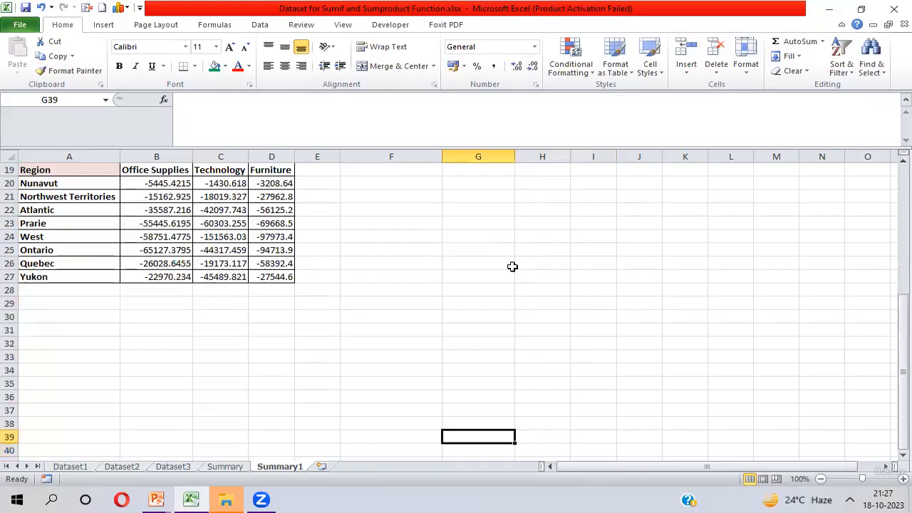
pyautogui.press('Down')
pyautogui.press('Down')
pyautogui.press('Down')
pyautogui.press('Down')
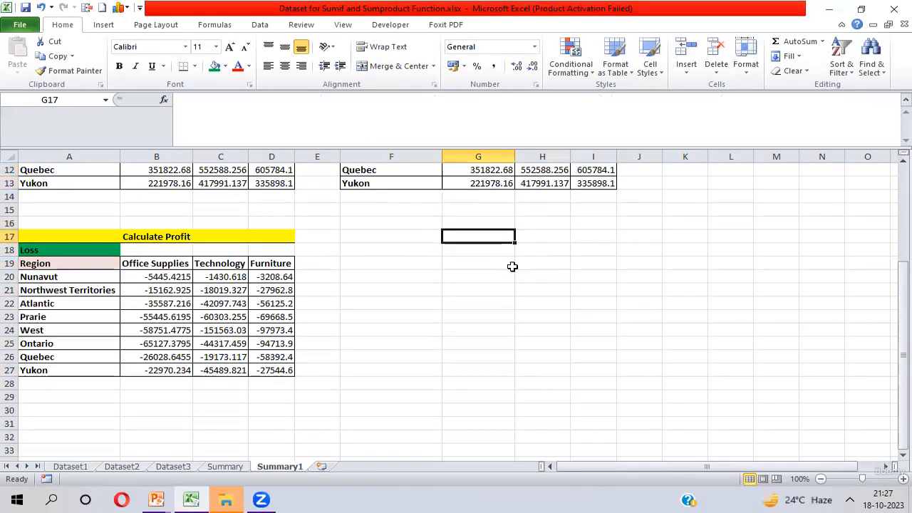
pyautogui.press('Down')
pyautogui.press('Down')
pyautogui.press('Down')
pyautogui.press('Down')
pyautogui.press('Down')
pyautogui.press('Left')
pyautogui.press('Left')
pyautogui.press('Left')
pyautogui.press('Left')
pyautogui.press('Down')
pyautogui.press('Left')
pyautogui.press('Left')
pyautogui.press('Up')
pyautogui.press('Up')
pyautogui.press('Up')
pyautogui.press('Up')
pyautogui.press('Up')
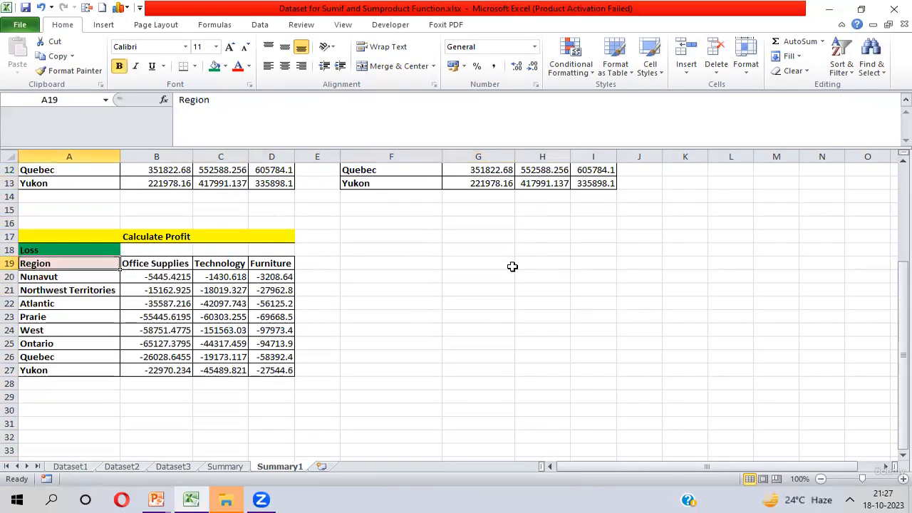
pyautogui.hotkey('alt', 'Down')
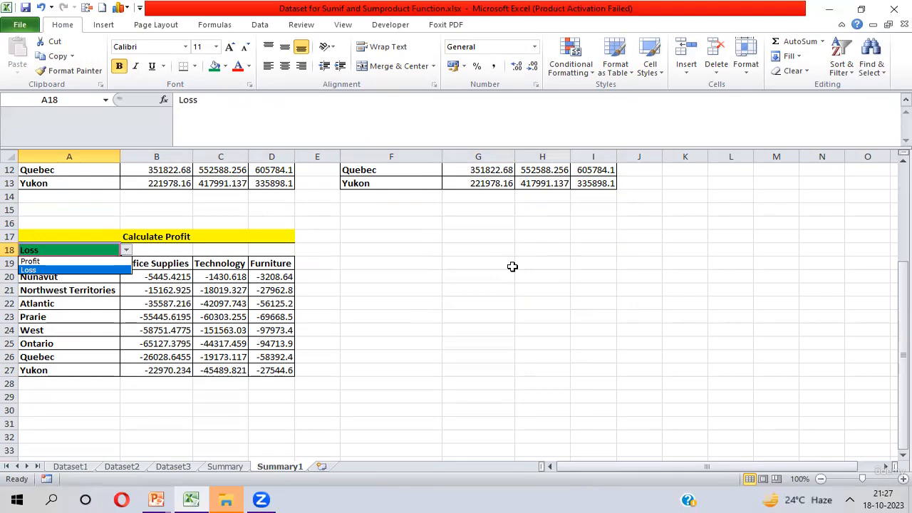
pyautogui.press('Escape')
pyautogui.press('Up')
pyautogui.press('Down')
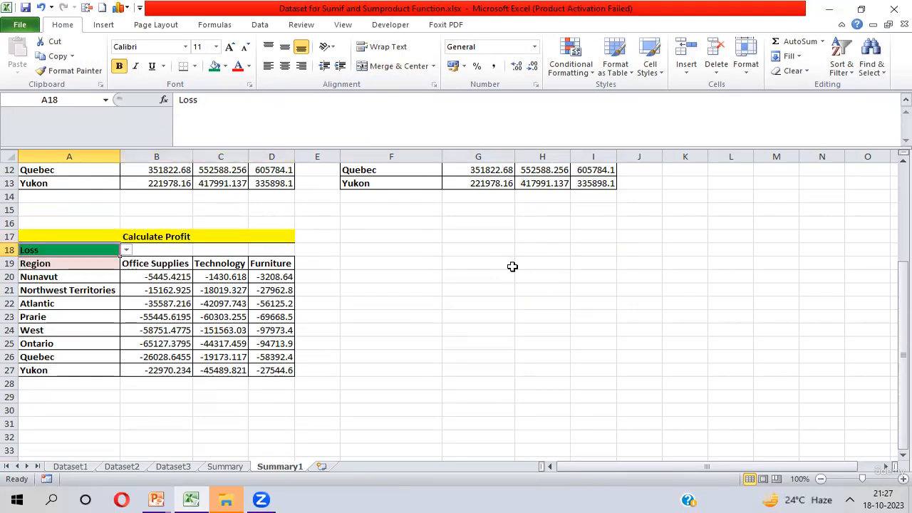
# Step: Copy the whole Calculate Profit table A17:D27, including its title and Profit/Loss selector, to a second table starting at F17
pyautogui.press('Up')
pyautogui.hotkey('shift', 'Right')
pyautogui.hotkey('shift', 'Left')
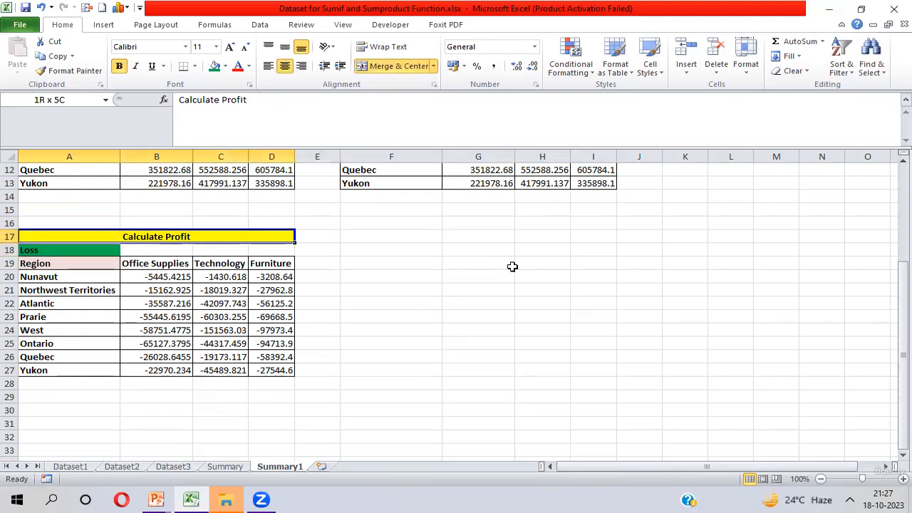
pyautogui.hotkey('shift', 'Down')
pyautogui.hotkey('shift', 'Down')
pyautogui.hotkey('shift', 'Down')
pyautogui.hotkey('shift', 'Down')
pyautogui.hotkey('shift', 'Down')
pyautogui.hotkey('shift', 'Down')
pyautogui.hotkey('shift', 'Down')
pyautogui.hotkey('shift', 'Down')
pyautogui.hotkey('shift', 'Down')
pyautogui.hotkey('shift', 'Down')
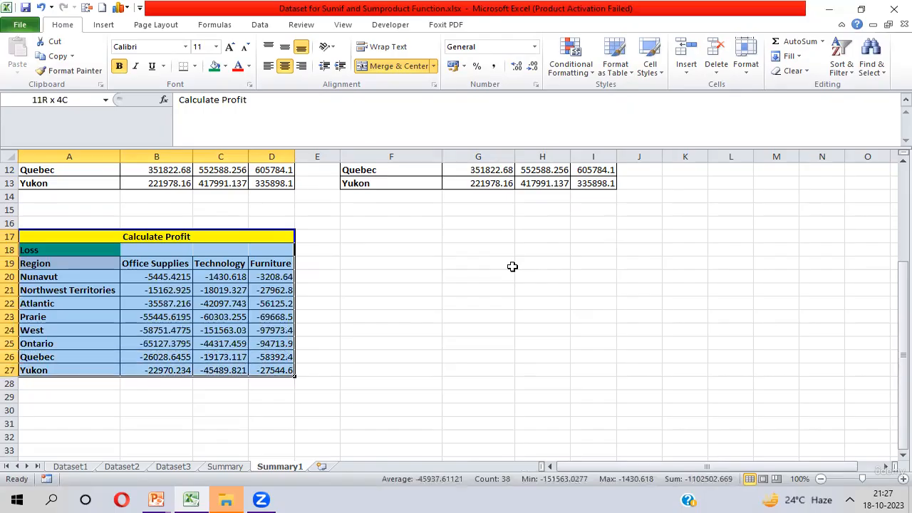
pyautogui.hotkey('ctrl', 'c')
pyautogui.press('Right')
pyautogui.press('Right')
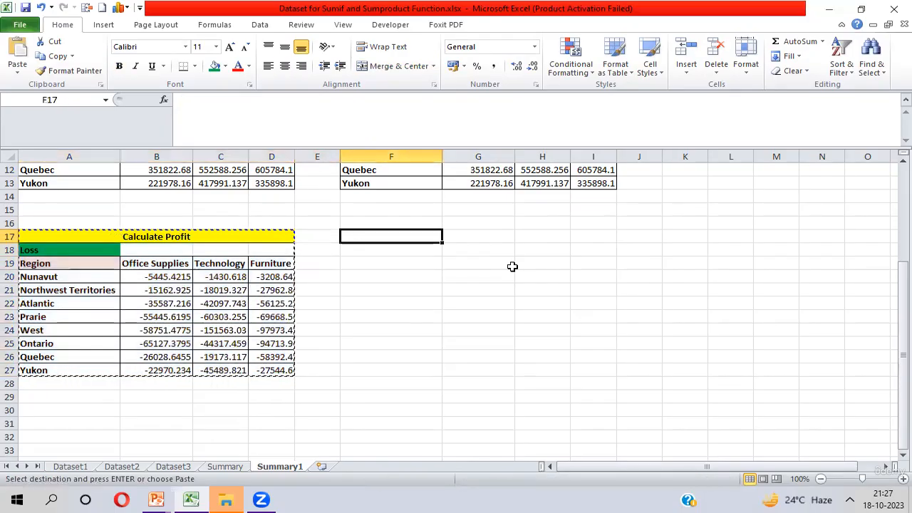
pyautogui.hotkey('ctrl', 'v')
pyautogui.press('Down')
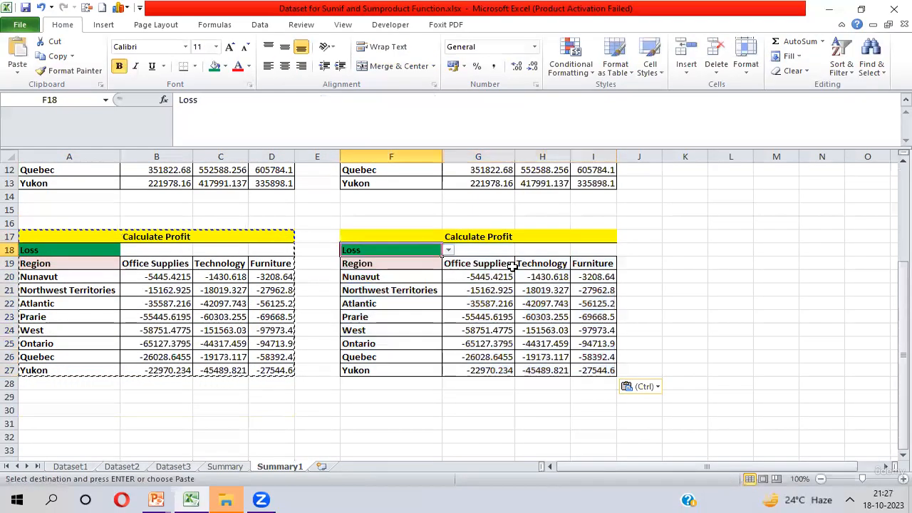
# Step: Clear the copied SUMIFS results from the second profit table's body G20:I27
pyautogui.press('Down')
pyautogui.press('Right')
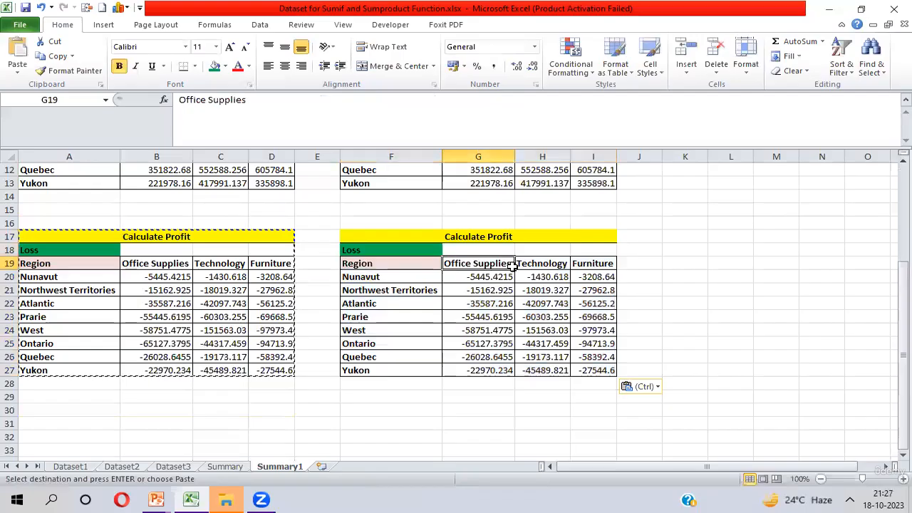
pyautogui.press('Down')
pyautogui.hotkey('ctrl', 'shift', 'Right')
pyautogui.hotkey('ctrl', 'shift', 'Down')
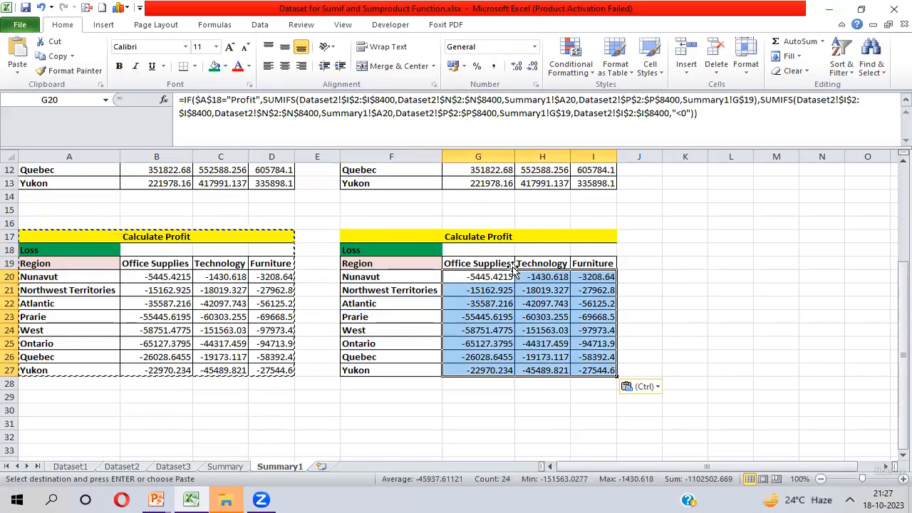
pyautogui.press('Delete')
pyautogui.press('Up')
pyautogui.press('Down')
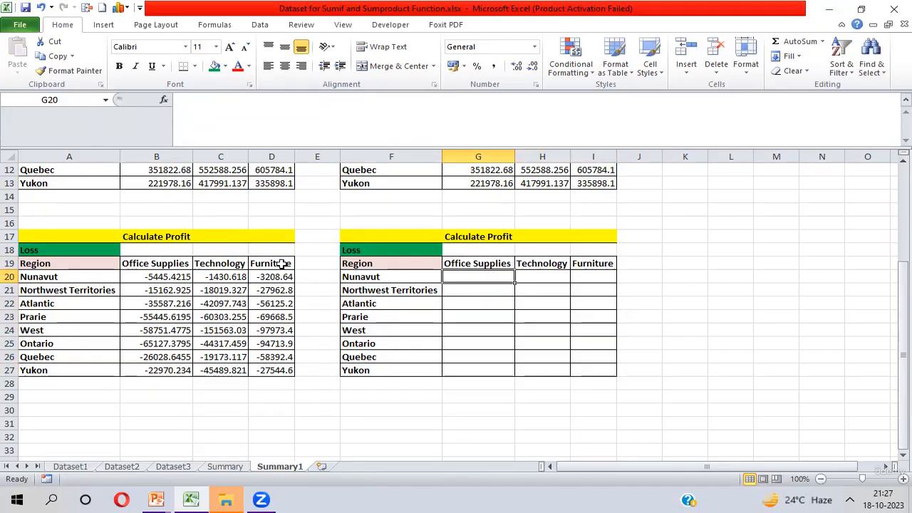
# Step: Review the IF formula in B20, and start an IF formula in G20 testing whether the absolute cell $F$18 equals "Profit"
pyautogui.click(151, 277)
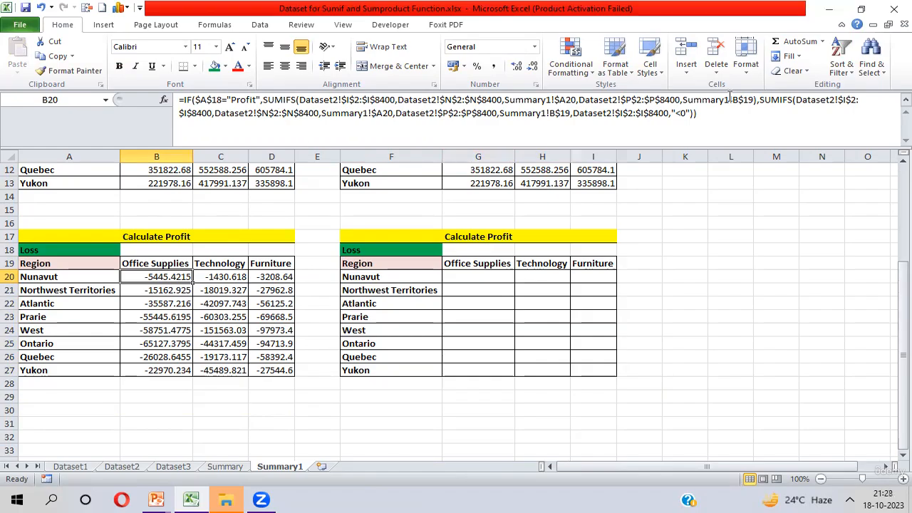
pyautogui.click(476, 278)
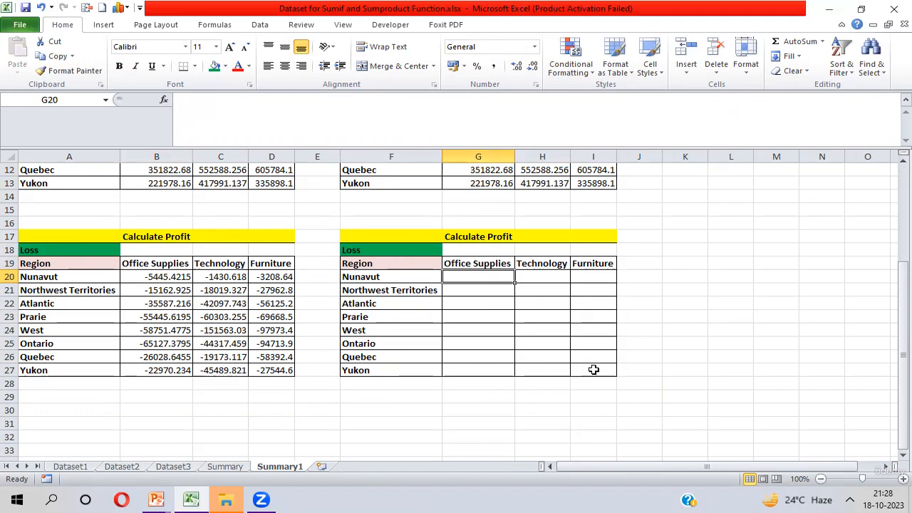
pyautogui.write('=')
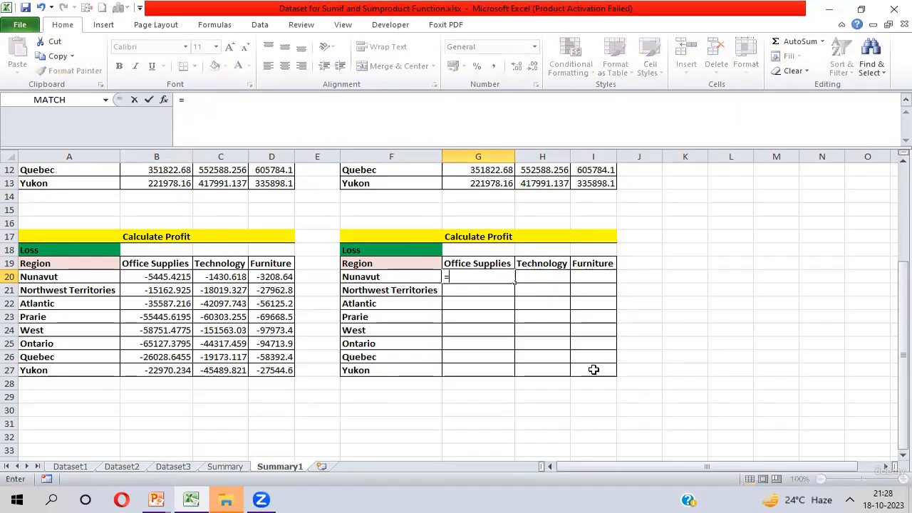
pyautogui.write('if')
pyautogui.press('Tab')
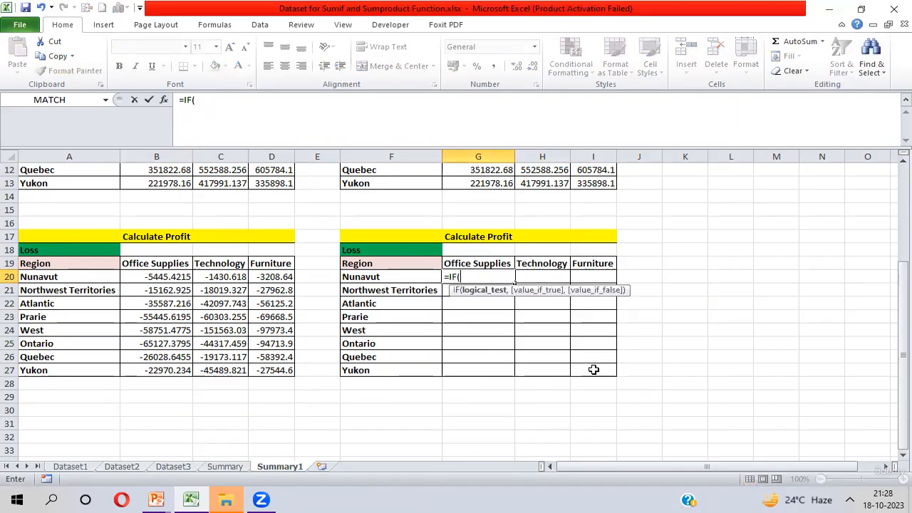
pyautogui.click(386, 249)
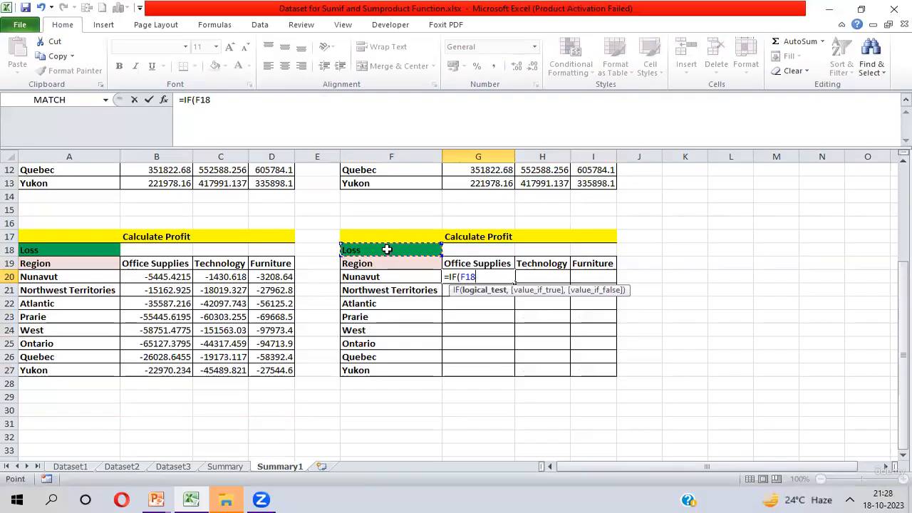
pyautogui.press('F4')
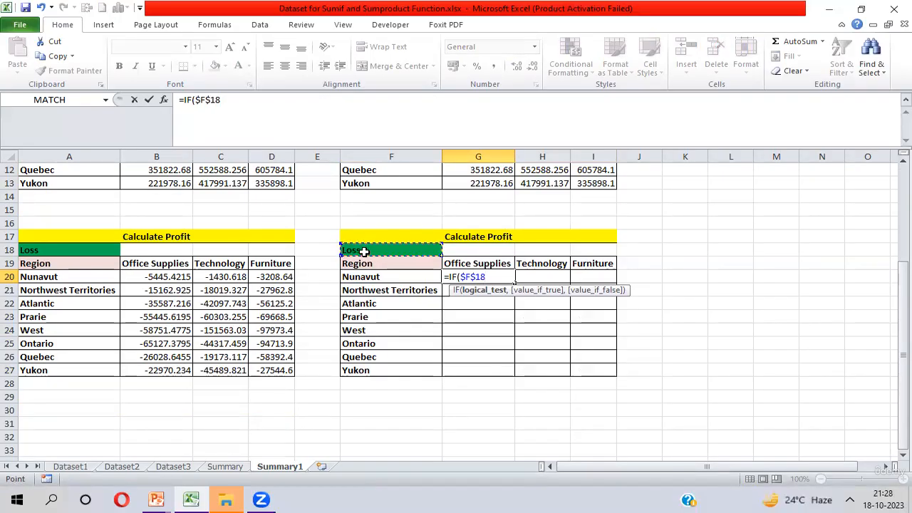
pyautogui.write('="Profit')
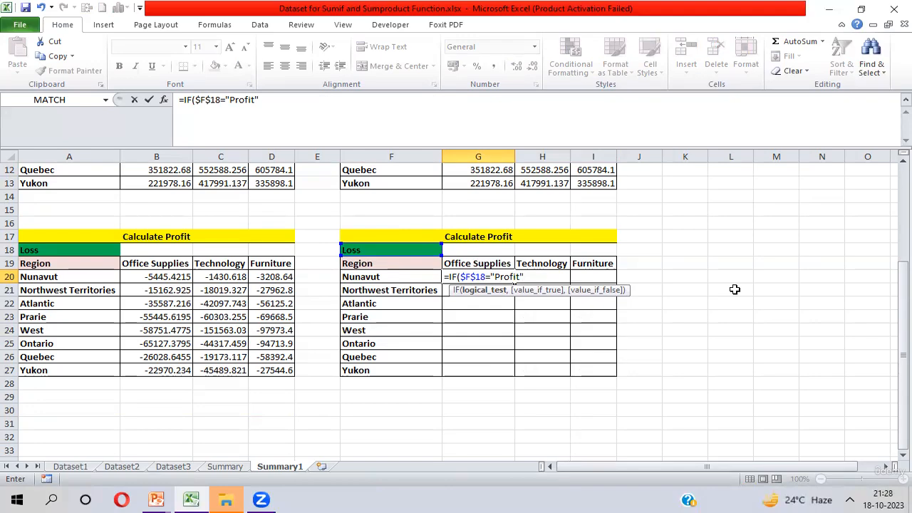
pyautogui.write(',')
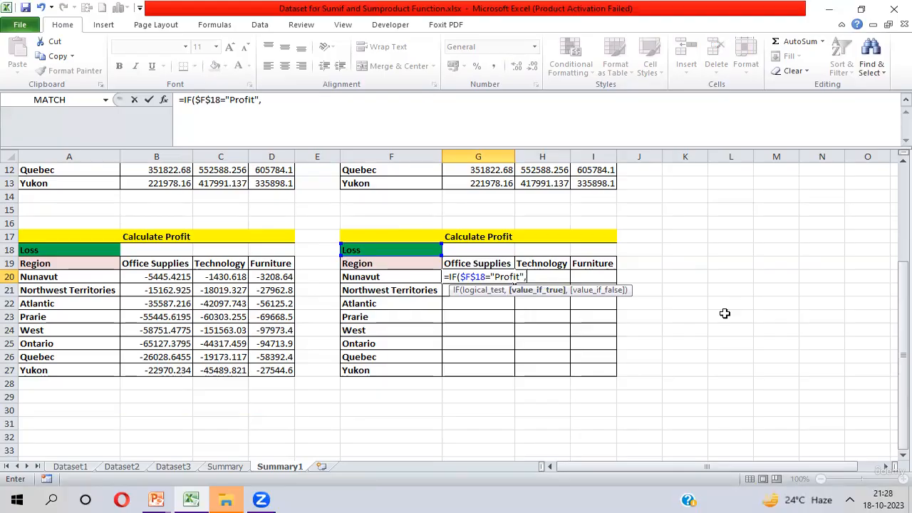
# Step: For the true result, start a SUMPRODUCT whose first array compares the absolute Region range Dataset2!$N$2:$N$8400
pyautogui.write('SUMPRODUCT((')
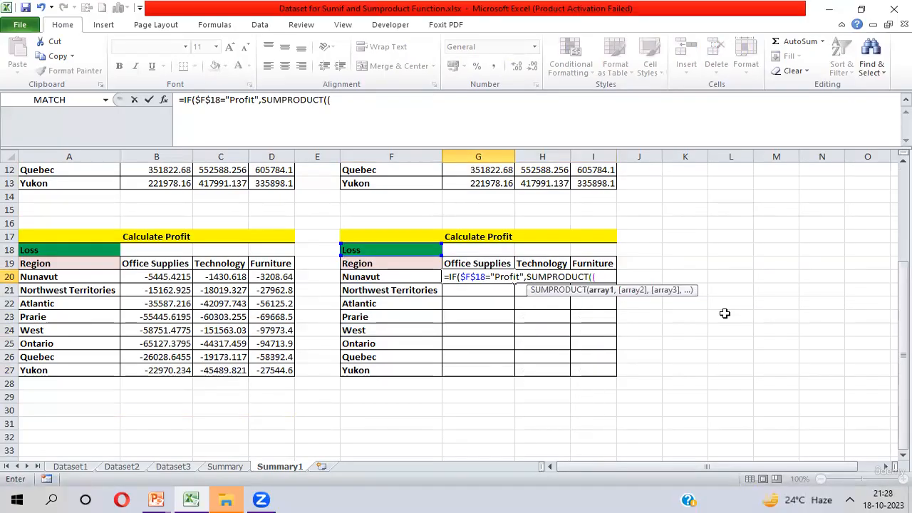
pyautogui.hotkey('ctrl', 'pageup')
pyautogui.hotkey('ctrl', 'pageup')
pyautogui.hotkey('ctrl', 'pageup')
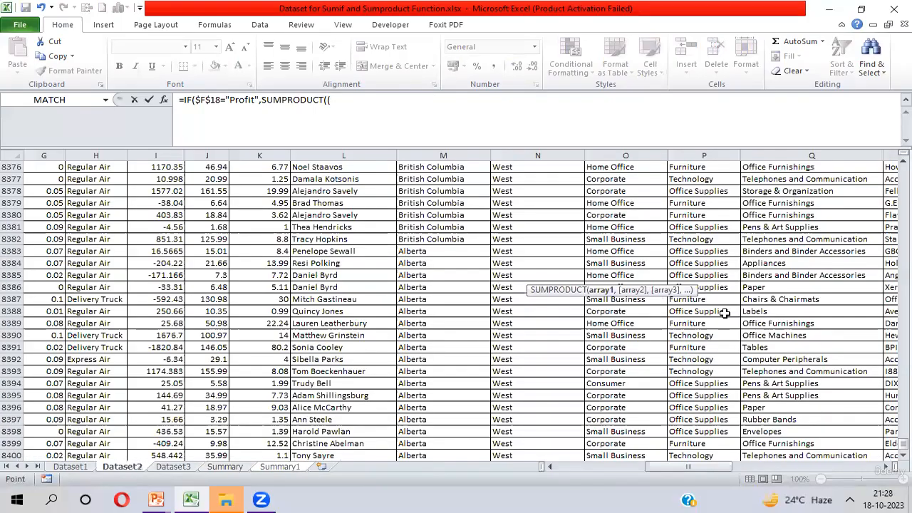
pyautogui.click(366, 310)
pyautogui.hotkey('ctrl', 'Up')
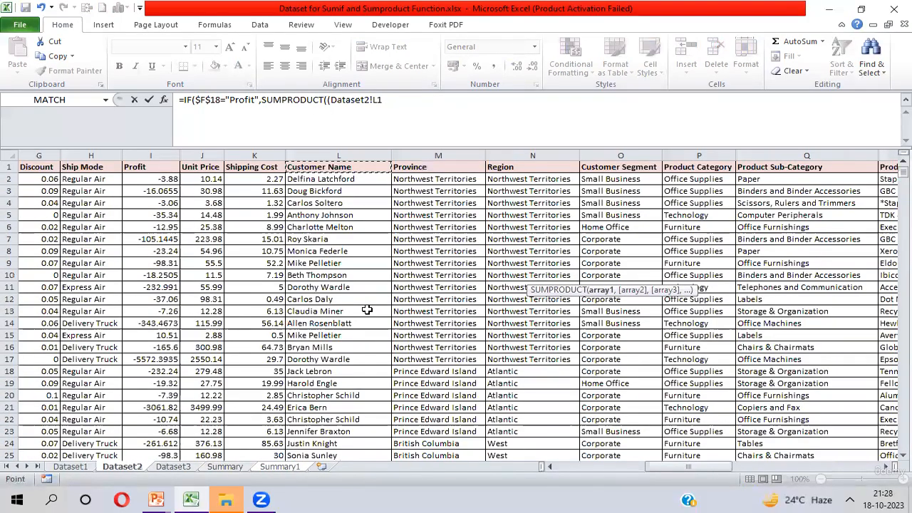
pyautogui.press('Right')
pyautogui.press('Right')
pyautogui.press('Down')
pyautogui.hotkey('ctrl', 'shift', 'Down')
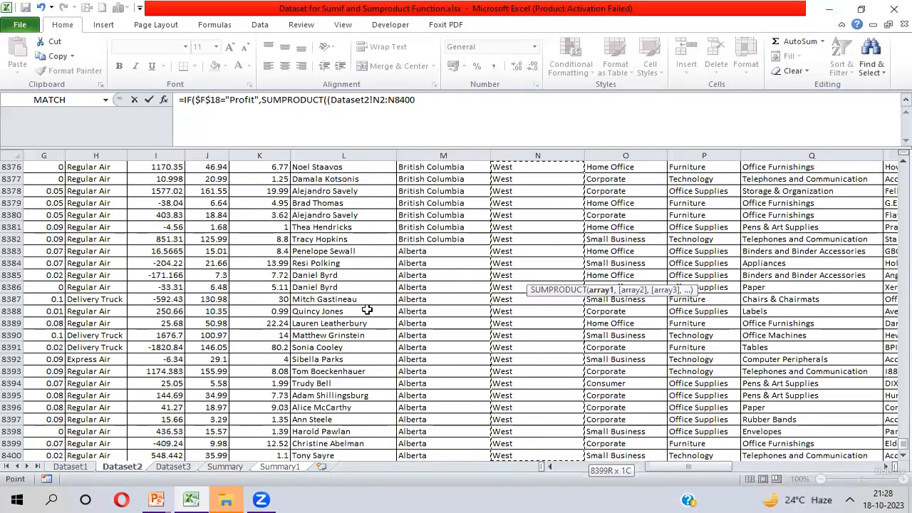
pyautogui.press('F4')
pyautogui.write('=')
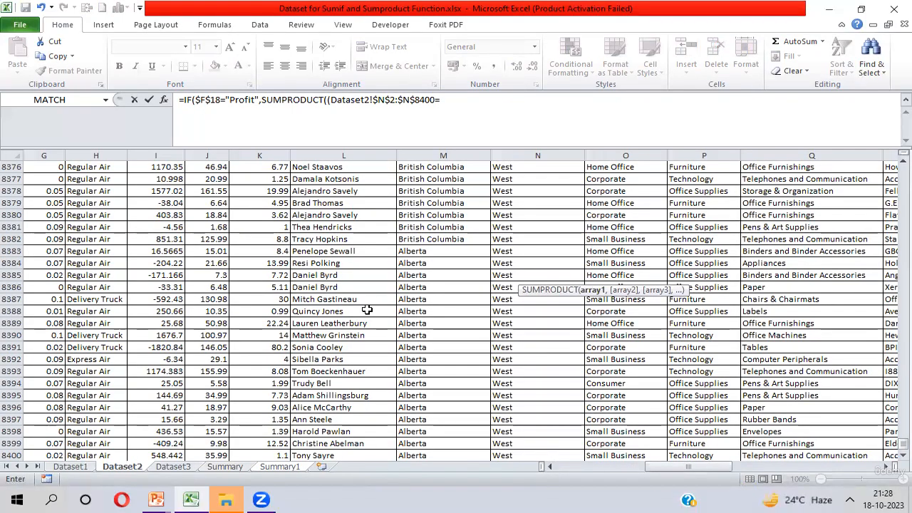
# Step: Match the region array to the region name in Summary1!$F20 with only the column locked, and close the condition
pyautogui.hotkey('ctrl', 'pagedown')
pyautogui.hotkey('ctrl', 'pagedown')
pyautogui.hotkey('ctrl', 'pagedown')
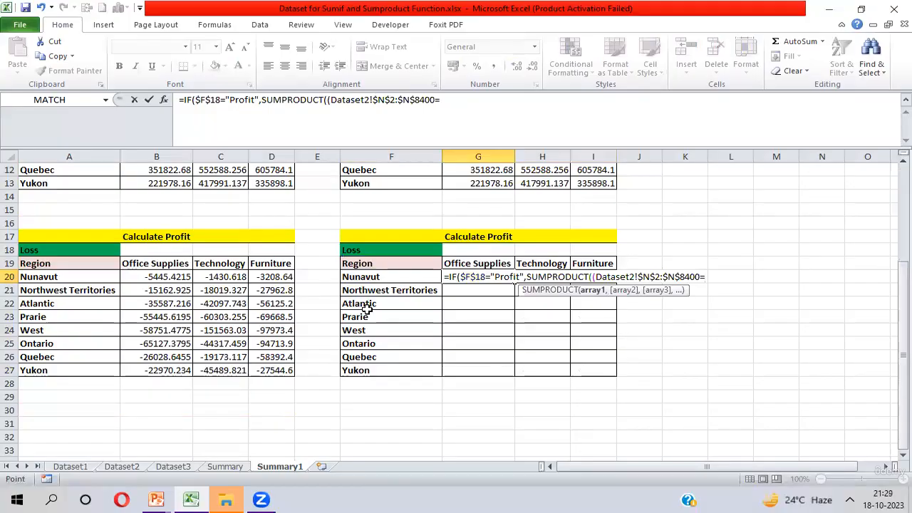
pyautogui.click(378, 277)
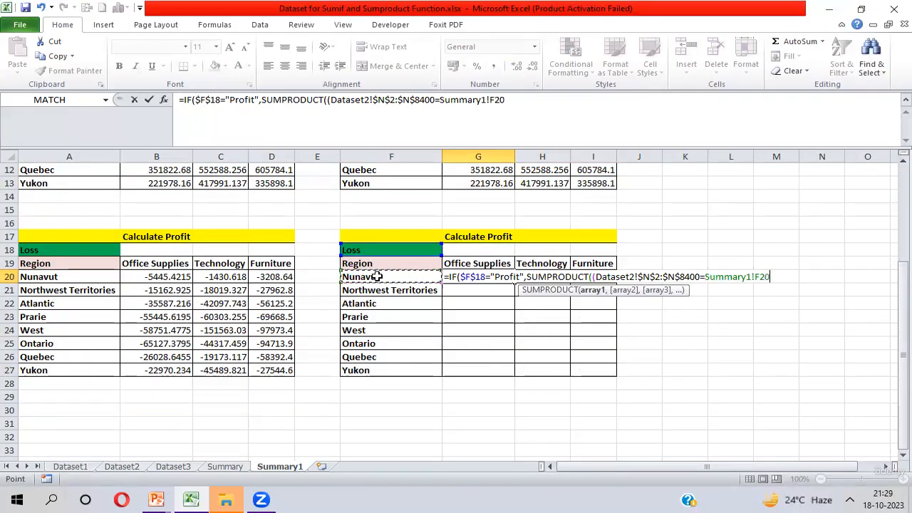
pyautogui.press('F4')
pyautogui.press('F4')
pyautogui.press('F4')
pyautogui.write(')')
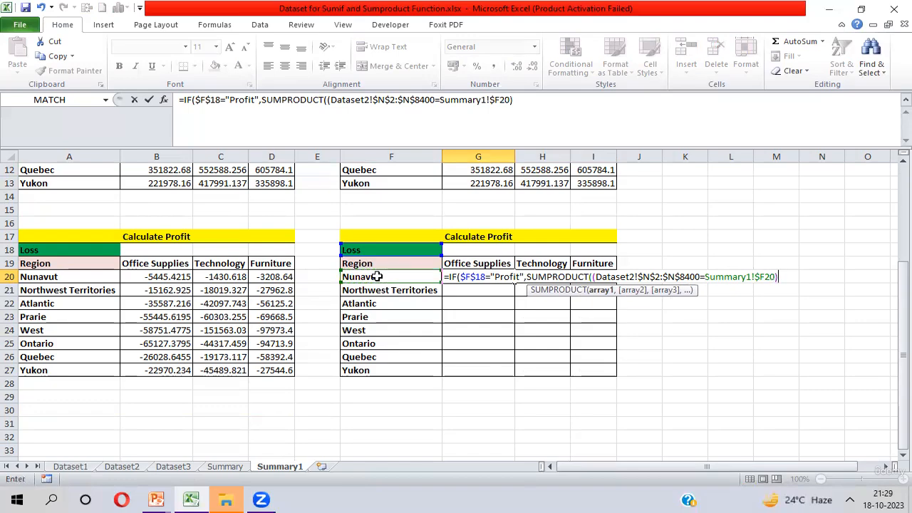
# Step: Multiply the region condition by a second array comparing the absolute Product Category range Dataset2!$P$2:$P$8400
pyautogui.write('*(')
pyautogui.hotkey('ctrl', 'pageup')
pyautogui.hotkey('ctrl', 'pageup')
pyautogui.hotkey('ctrl', 'pageup')
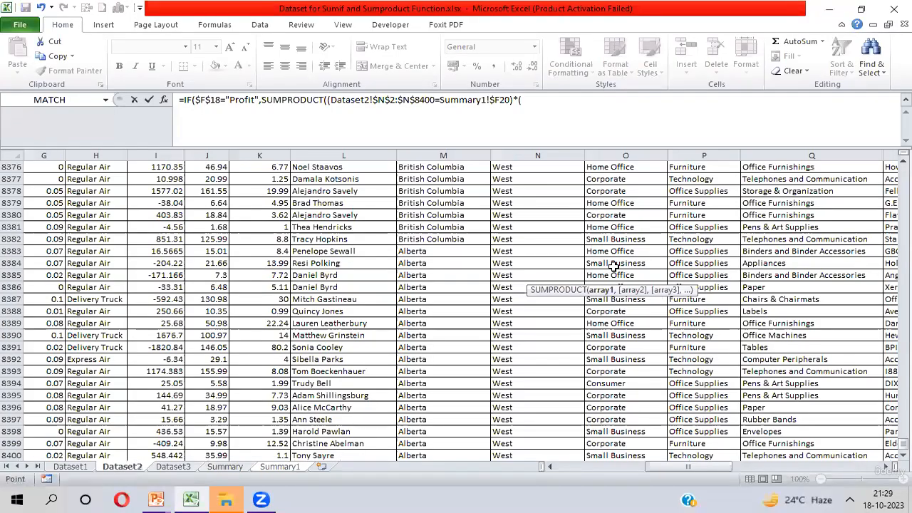
pyautogui.hotkey('ctrl', 'pageup')
pyautogui.hotkey('ctrl', 'pagedown')
pyautogui.click(614, 265)
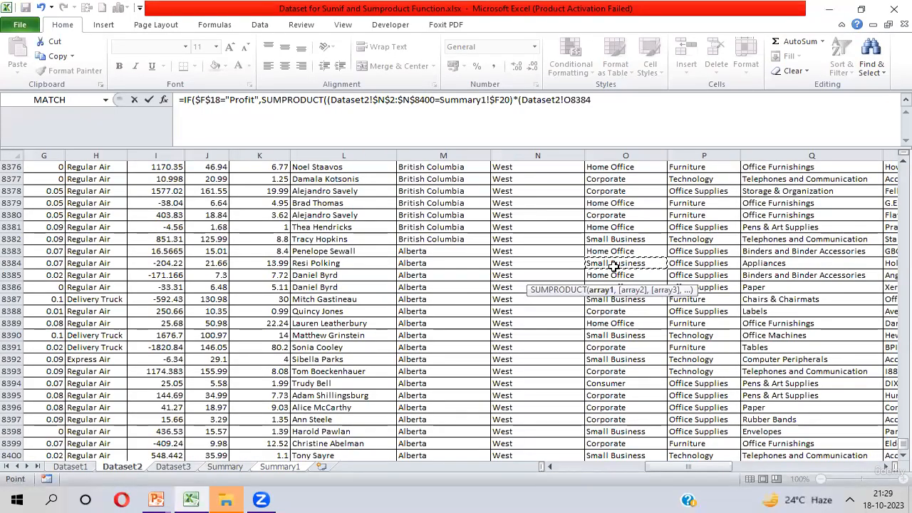
pyautogui.hotkey('ctrl', 'Up')
pyautogui.press('Right')
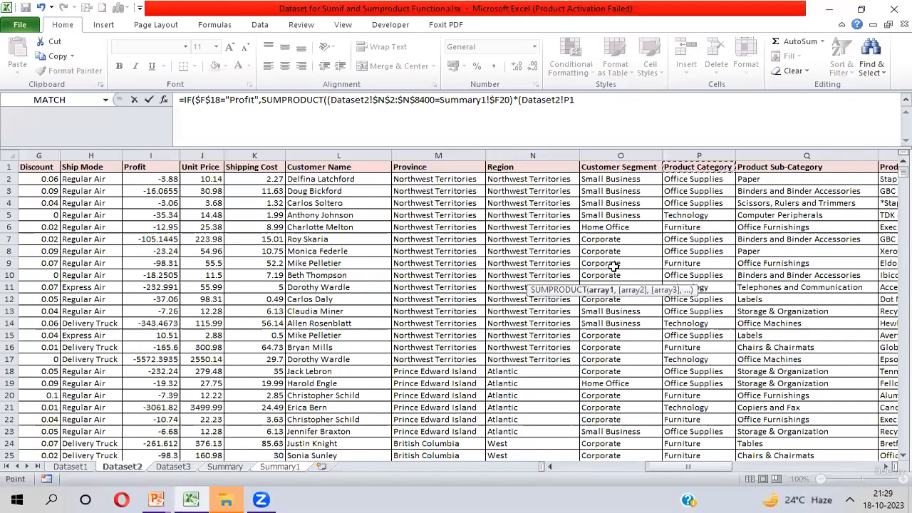
pyautogui.press('Down')
pyautogui.hotkey('ctrl', 'shift', 'Down')
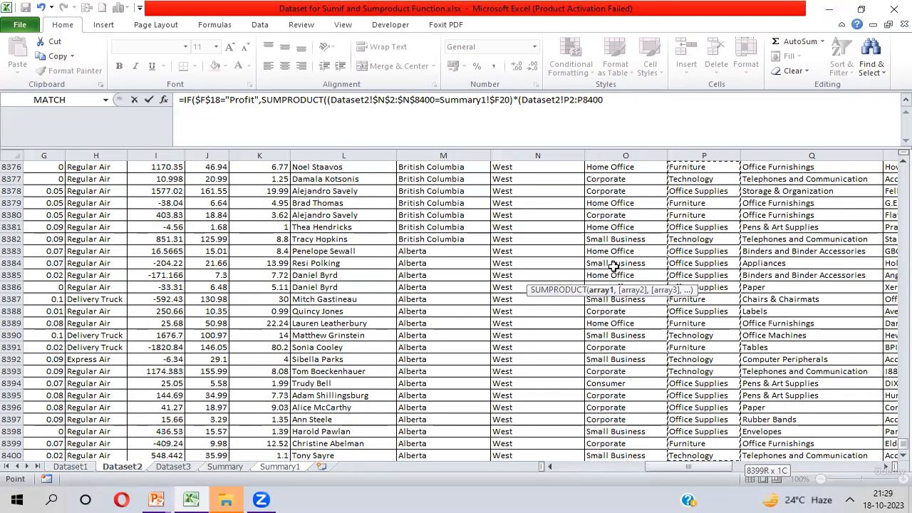
pyautogui.press('F4')
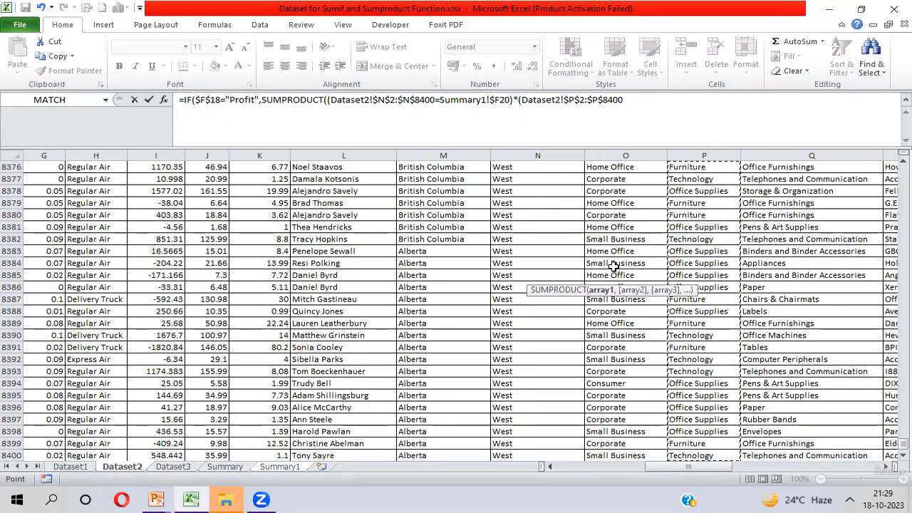
pyautogui.write('=')
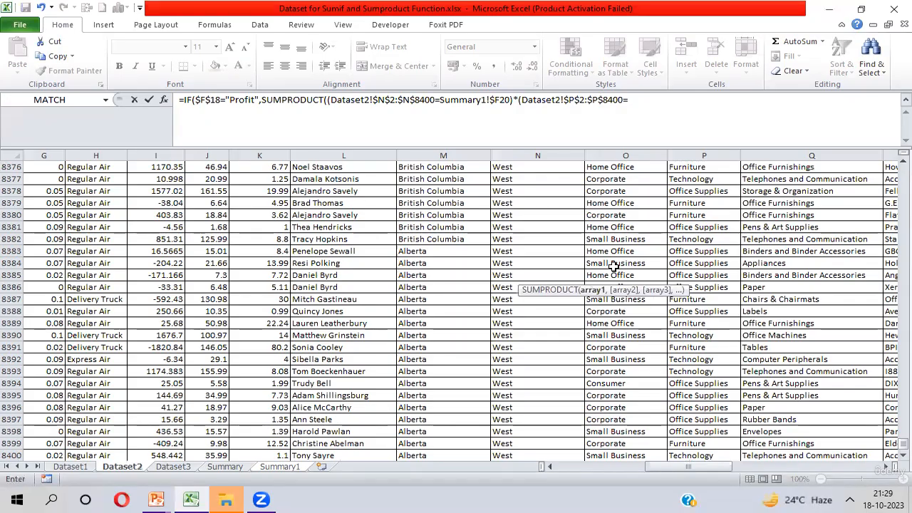
# Step: Match the category array to the category name in Summary1!G$19 with only the row locked, and close the condition
pyautogui.hotkey('ctrl', 'pagedown')
pyautogui.hotkey('ctrl', 'pagedown')
pyautogui.hotkey('ctrl', 'pagedown')
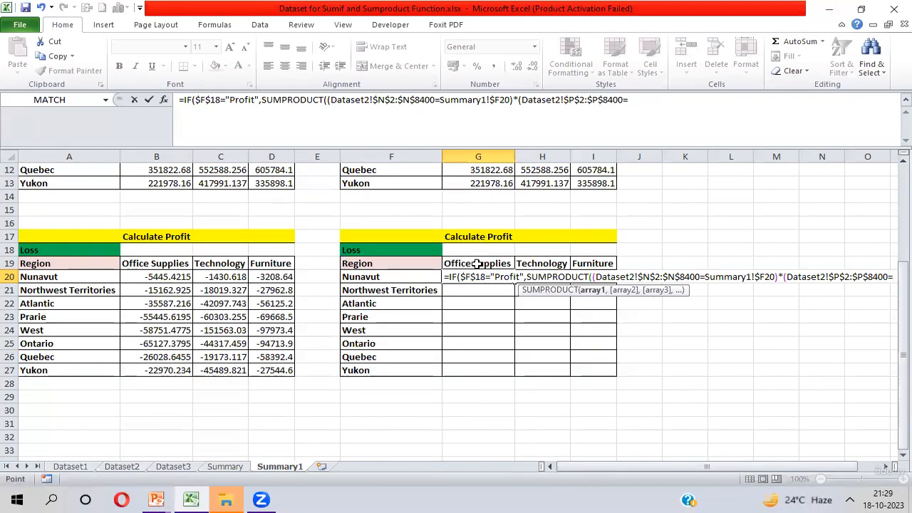
pyautogui.click(477, 263)
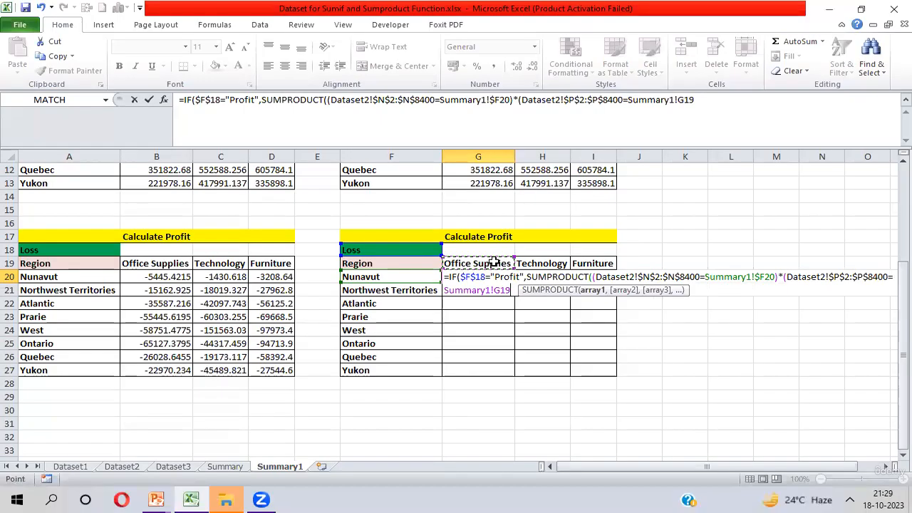
pyautogui.press('F4')
pyautogui.press('F4')
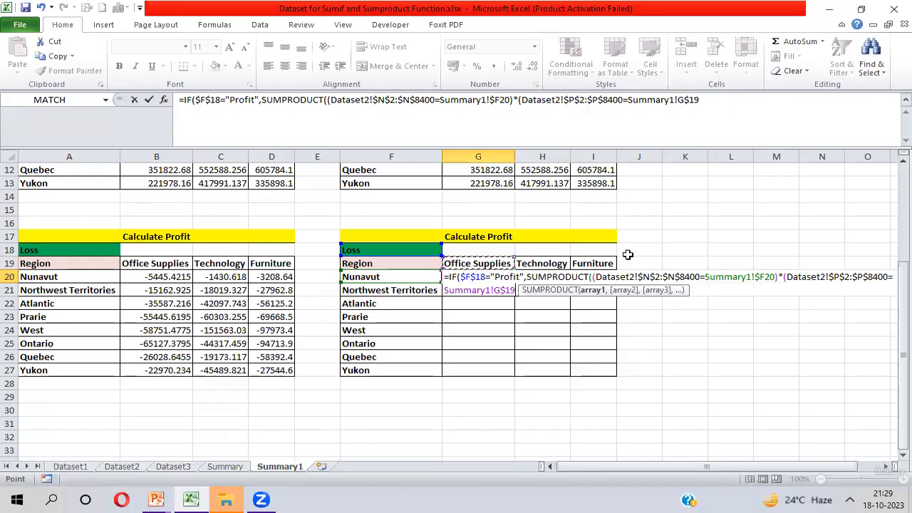
pyautogui.write(')')
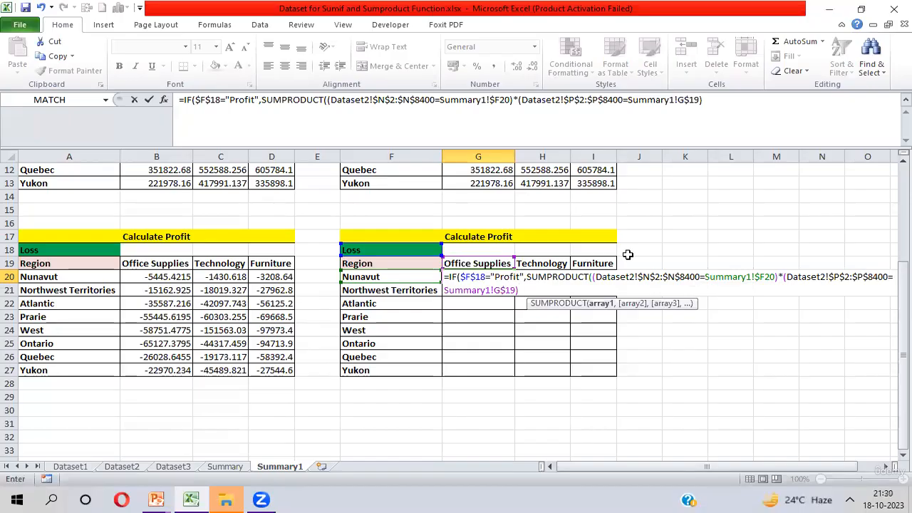
# Step: Multiply the two conditions by a third array, the absolute Profit range Dataset2!$I$2:$I$8400
pyautogui.write('*(')
pyautogui.hotkey('ctrl', 'pageup')
pyautogui.hotkey('ctrl', 'pageup')
pyautogui.hotkey('ctrl', 'pageup')
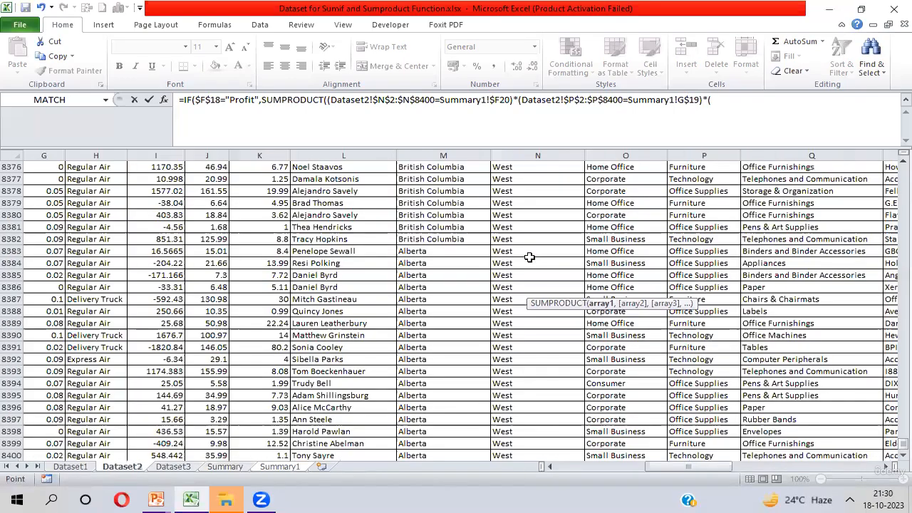
pyautogui.click(255, 267)
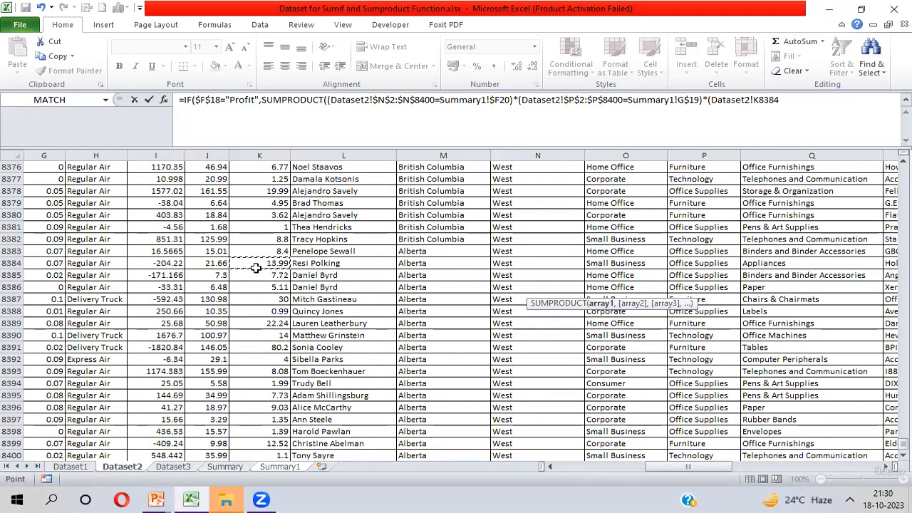
pyautogui.hotkey('ctrl', 'Up')
pyautogui.press('Left')
pyautogui.press('Left')
pyautogui.press('Left')
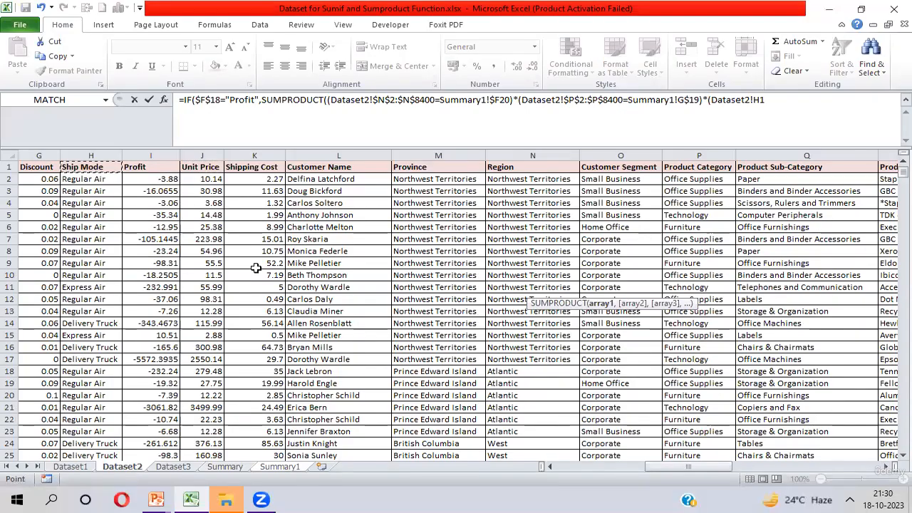
pyautogui.press('Left')
pyautogui.press('Left')
pyautogui.press('Down')
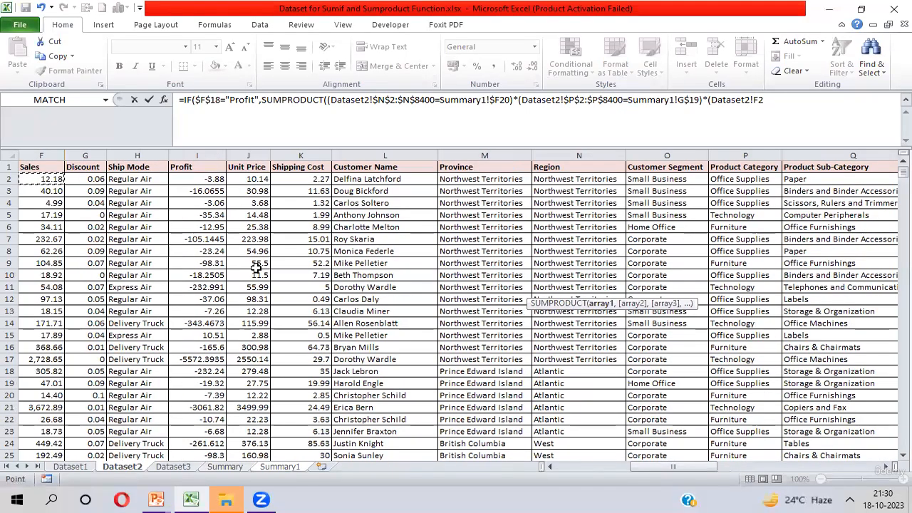
pyautogui.press('Right')
pyautogui.press('Right')
pyautogui.press('Right')
pyautogui.hotkey('ctrl', 'shift', 'Down')
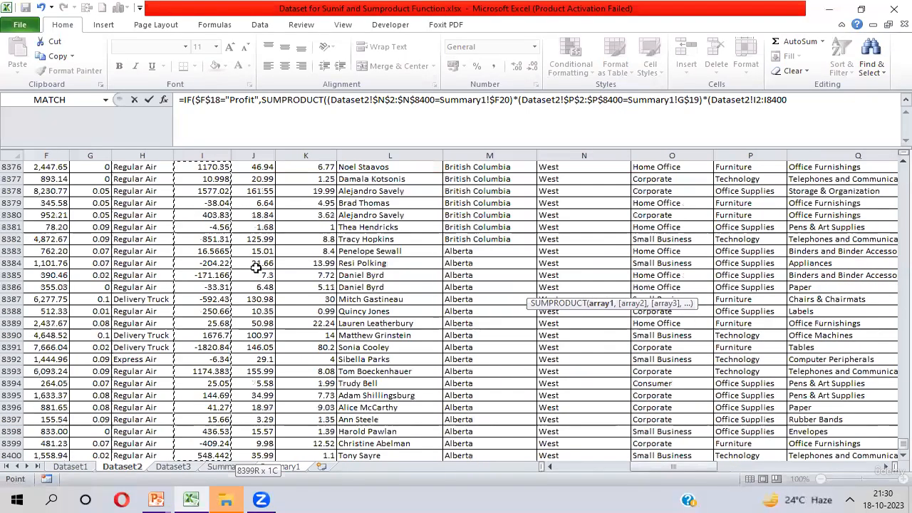
pyautogui.press('F4')
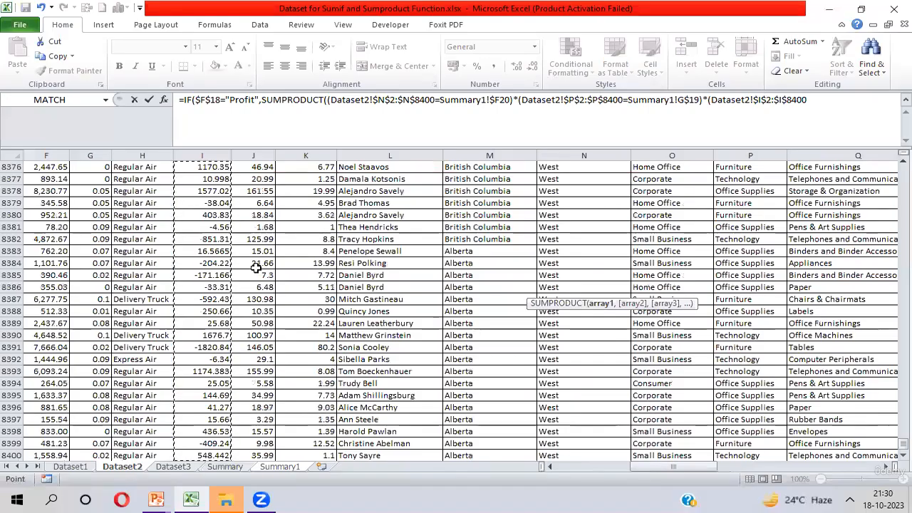
# Step: Close the SUMPRODUCT and IF functions and enter the formula in G20
pyautogui.write('))')
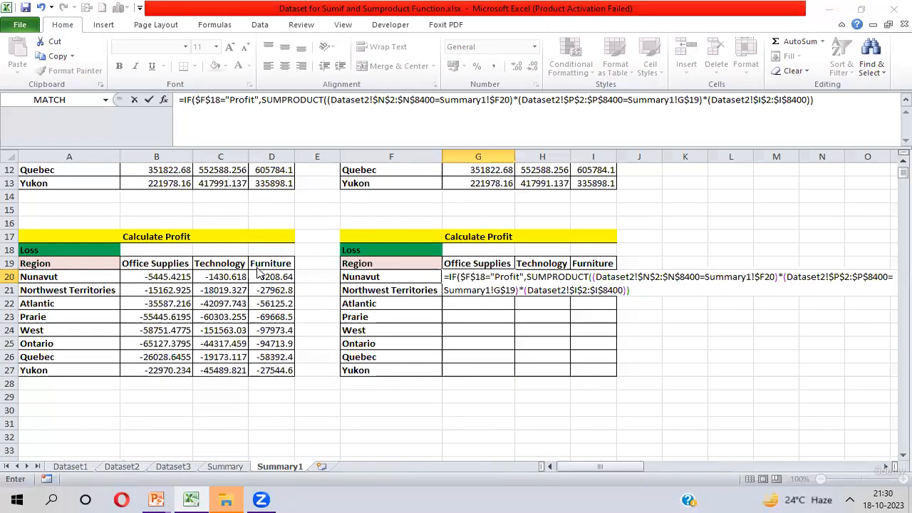
pyautogui.press('Return')
pyautogui.press('Return')
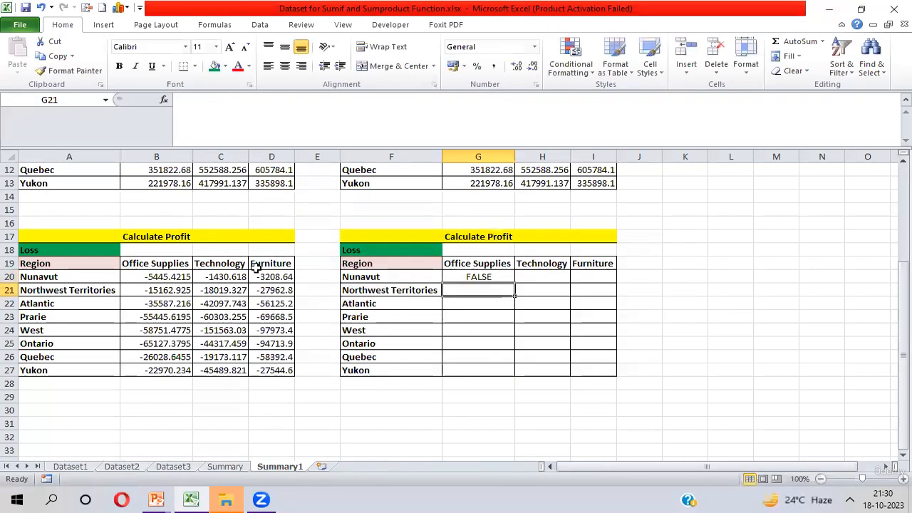
# Step: Fill the G20 formula across and down the range G20:I27
pyautogui.press('Up')
pyautogui.hotkey('shift', 'Right')
pyautogui.hotkey('shift', 'Right')
pyautogui.hotkey('shift', 'Down')
pyautogui.hotkey('shift', 'Down')
pyautogui.hotkey('shift', 'Down')
pyautogui.hotkey('shift', 'Down')
pyautogui.hotkey('shift', 'Down')
pyautogui.hotkey('shift', 'Down')
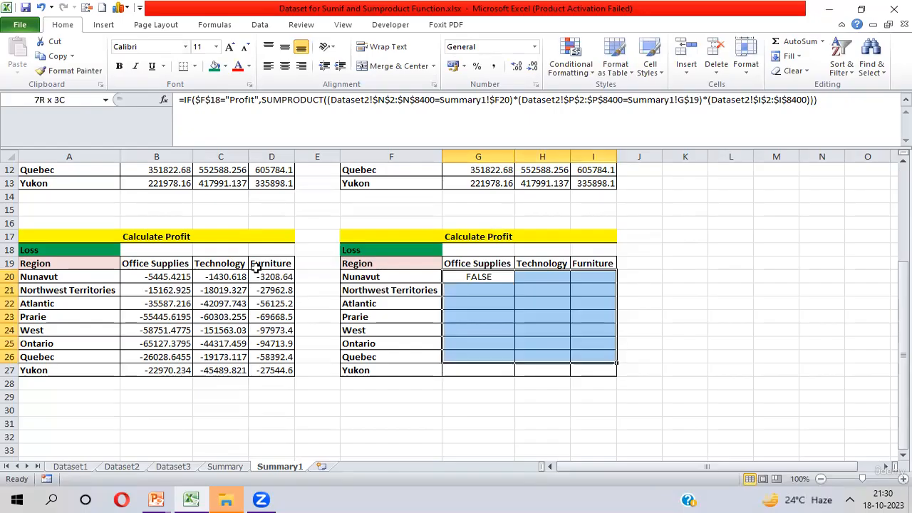
pyautogui.hotkey('shift', 'Down')
pyautogui.hotkey('ctrl', 'r')
pyautogui.hotkey('ctrl', 'd')
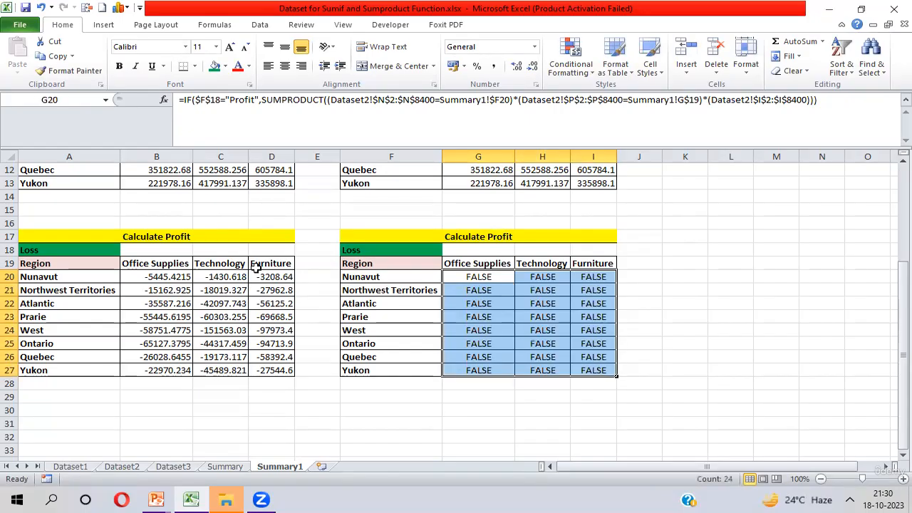
# Step: Review the test and true result in G20's IF formula, and add 0 as its false result
pyautogui.click(479, 279)
pyautogui.moveTo(229, 100); pyautogui.dragTo(257, 103)
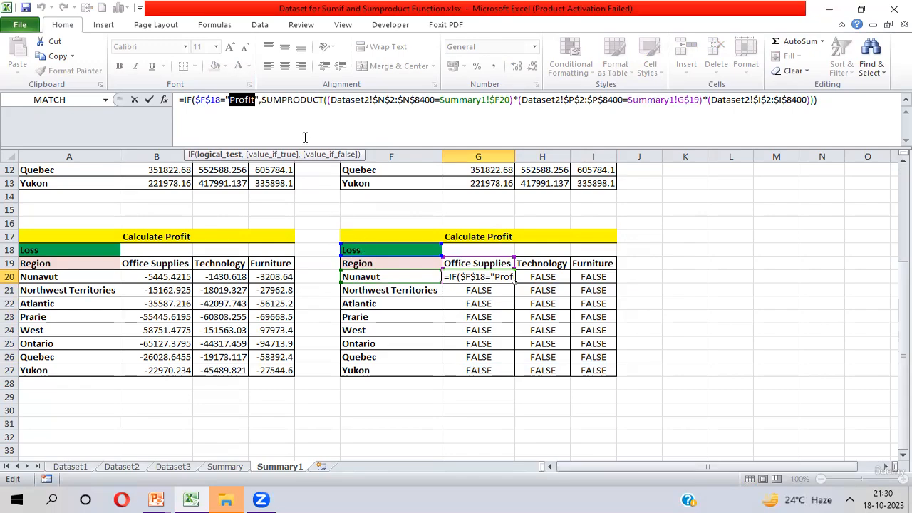
pyautogui.moveTo(262, 100); pyautogui.dragTo(831, 100)
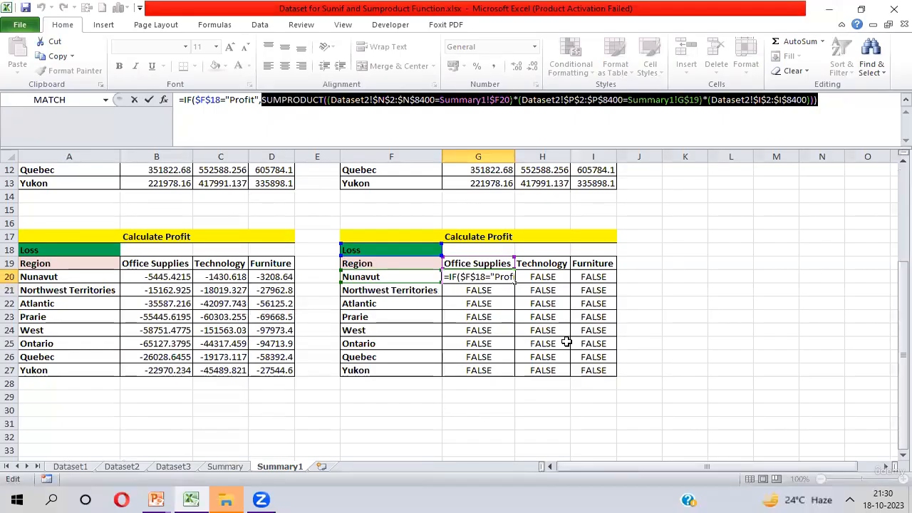
pyautogui.click(823, 102)
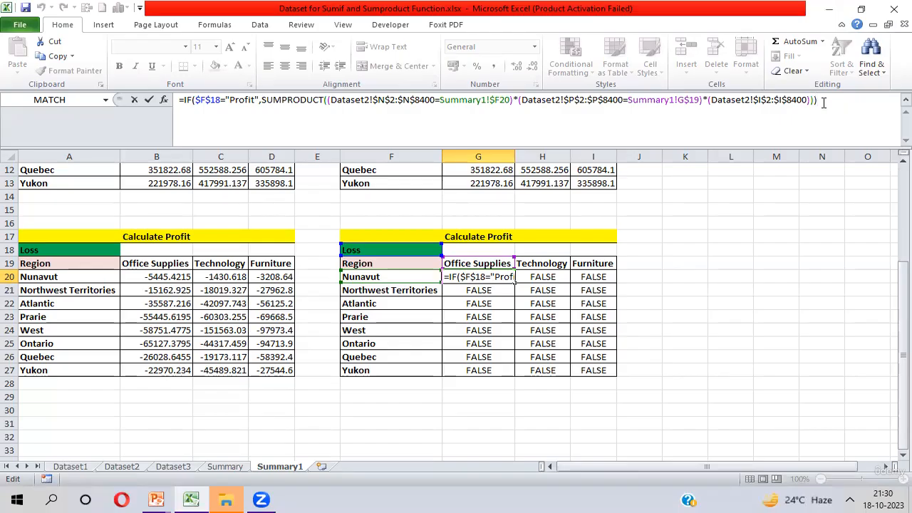
pyautogui.press('BackSpace')
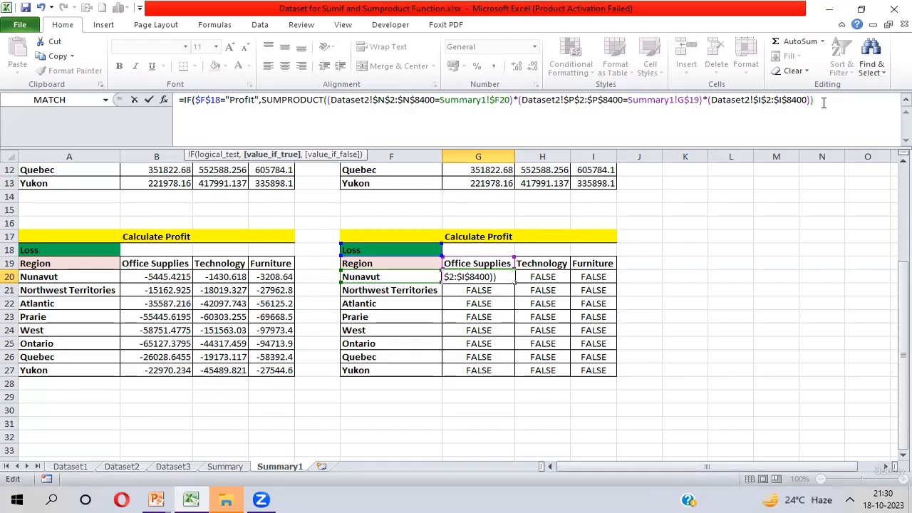
pyautogui.write(',0)')
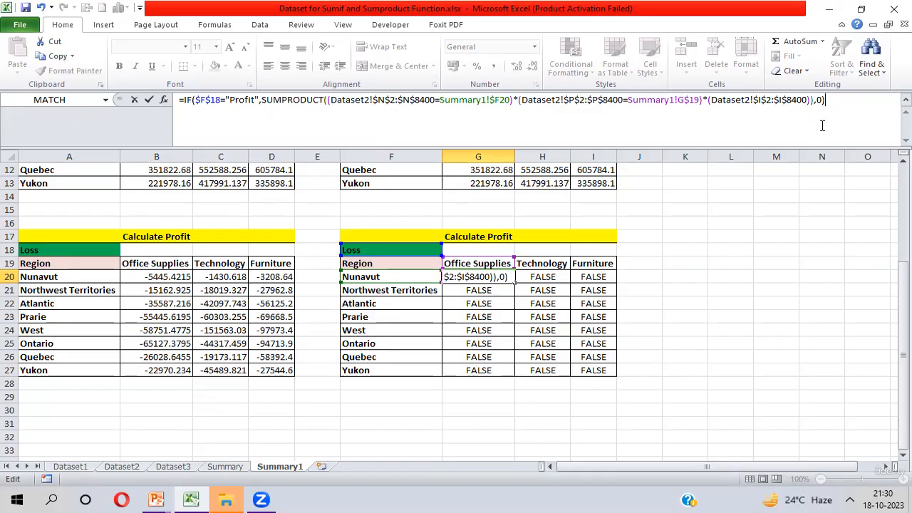
pyautogui.press('Return')
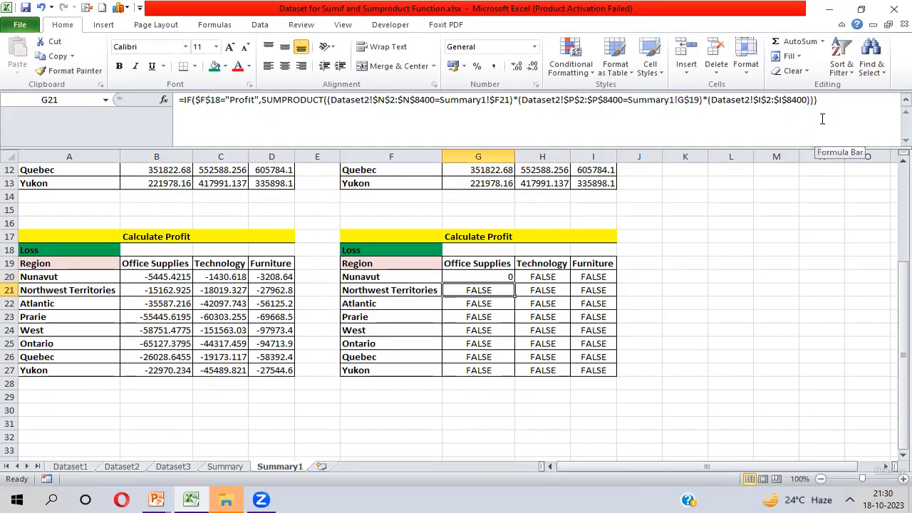
# Step: Copy the revised IF formula from G20 to all region and category cells through I27
pyautogui.press('Up')
pyautogui.hotkey('shift', 'Right')
pyautogui.hotkey('shift', 'Right')
pyautogui.hotkey('ctrl', 'shift', 'Down')
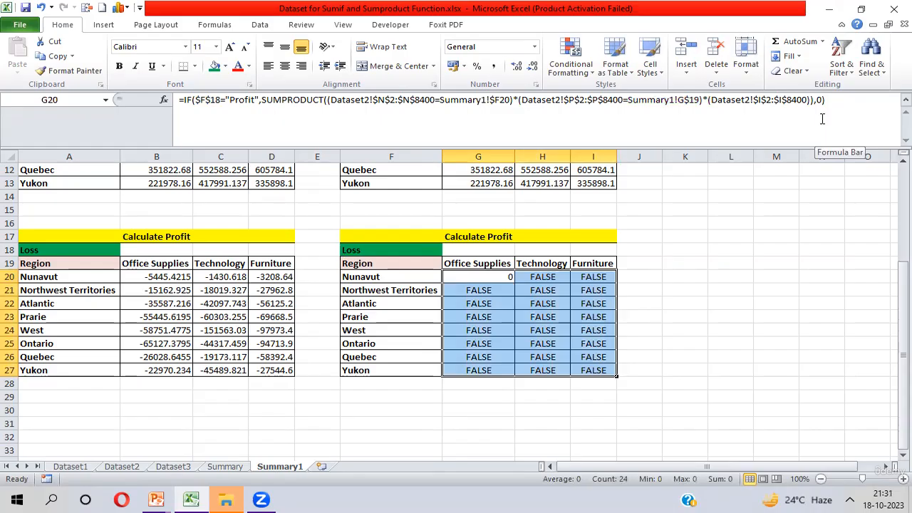
pyautogui.hotkey('ctrl', 'r')
pyautogui.hotkey('ctrl', 'd')
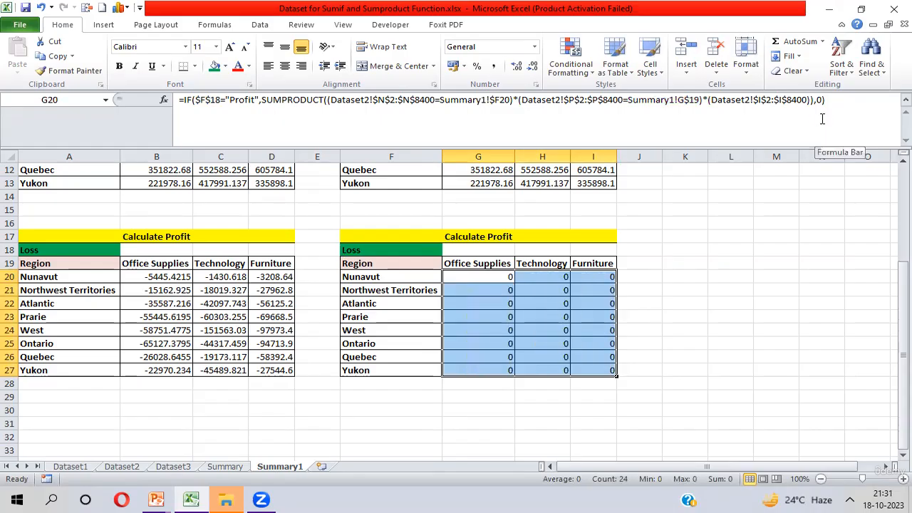
pyautogui.press('Up')
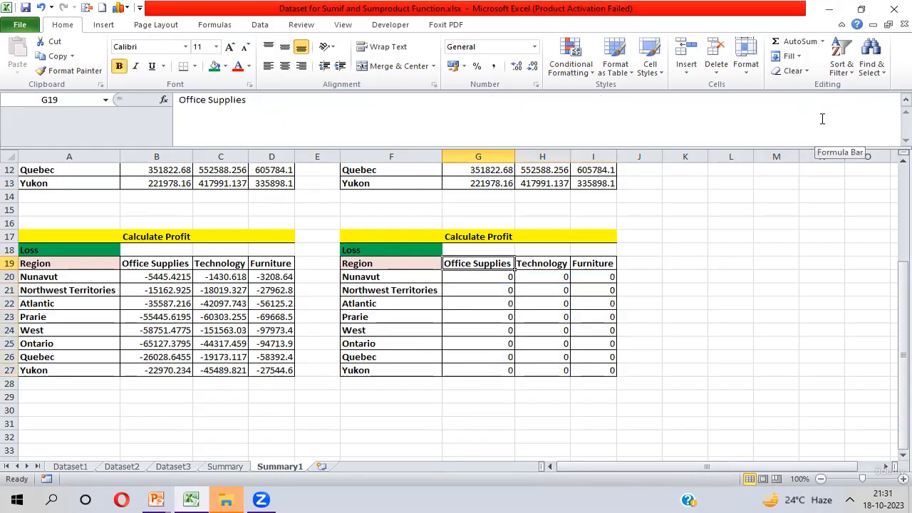
pyautogui.press('Down')
pyautogui.hotkey('shift', 'Right')
pyautogui.hotkey('shift', 'Right')
pyautogui.hotkey('ctrl', 'shift', 'Down')
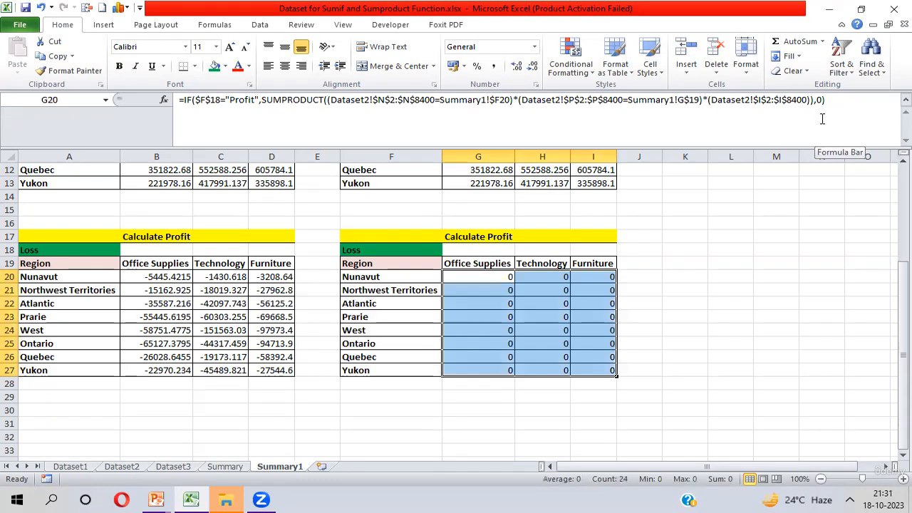
pyautogui.press('Up')
pyautogui.press('Down')
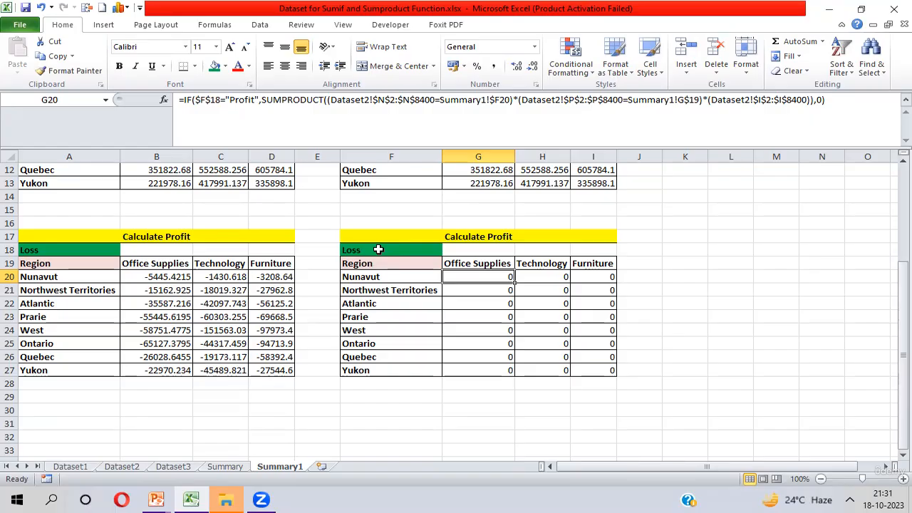
# Step: Replace the false result of the IF formula in G20 with a new SUMPRODUCT and open its first condition
pyautogui.click(264, 100)
pyautogui.moveTo(264, 100); pyautogui.dragTo(826, 100)
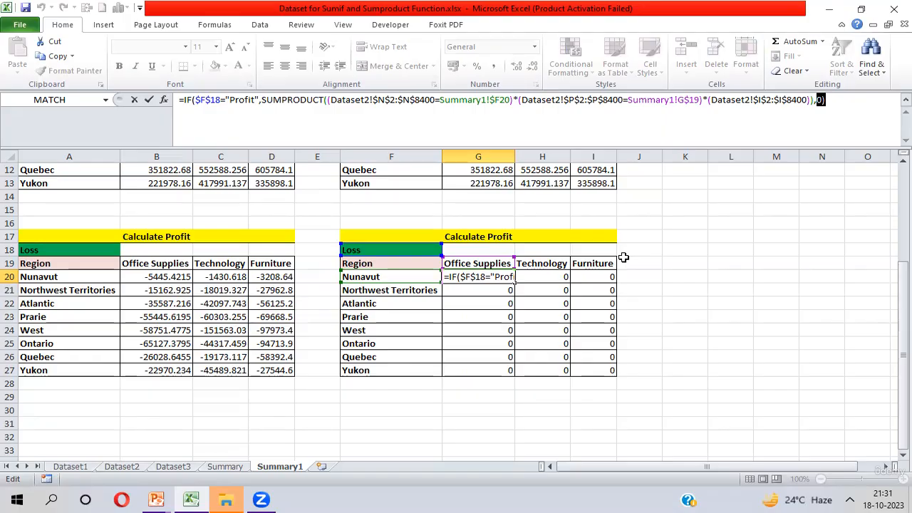
pyautogui.press('BackSpace')
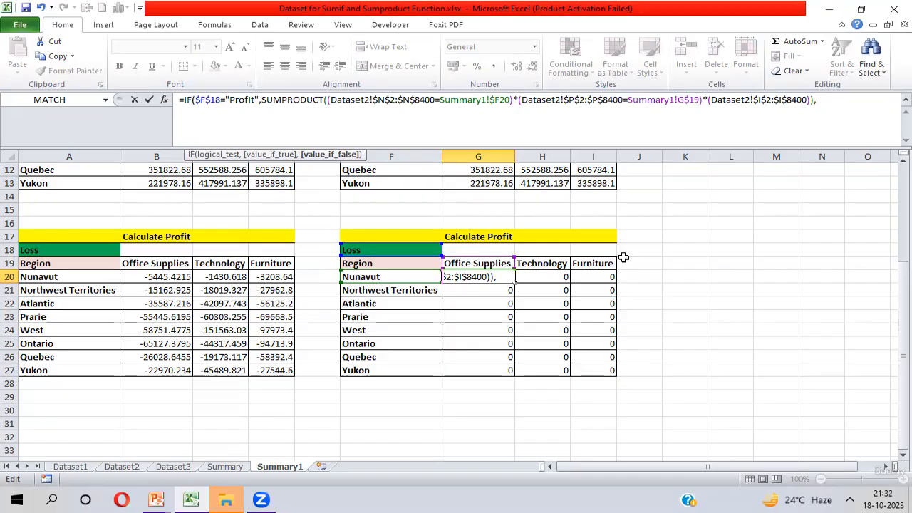
pyautogui.write('Sump')
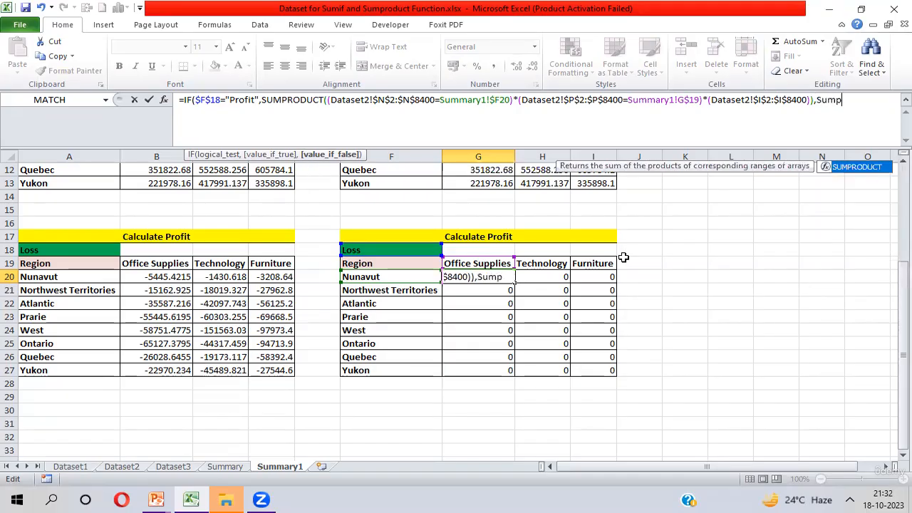
pyautogui.press('Tab')
pyautogui.write('(')
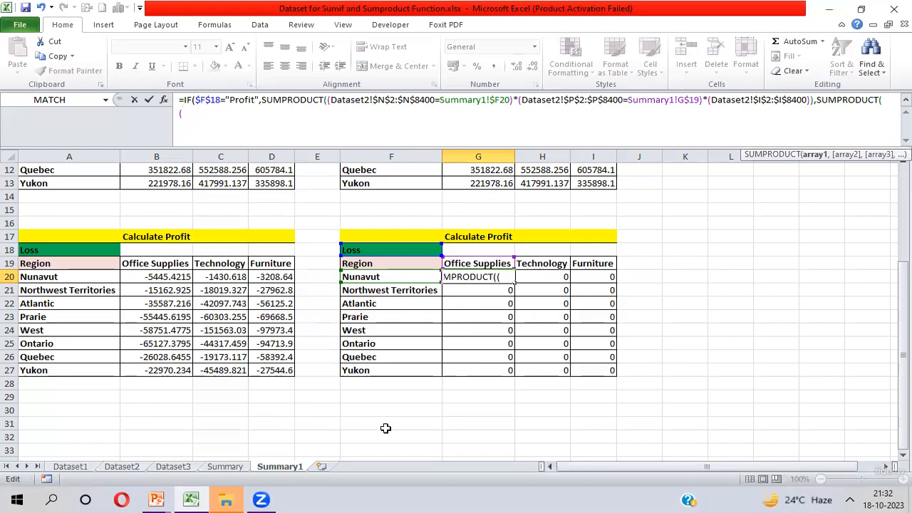
# Step: Set the new SUMPRODUCT's first array to the absolute Region range Dataset2!$N$2:$N$8400
pyautogui.hotkey('ctrl', 'pageup')
pyautogui.hotkey('ctrl', 'pageup')
pyautogui.hotkey('ctrl', 'pageup')
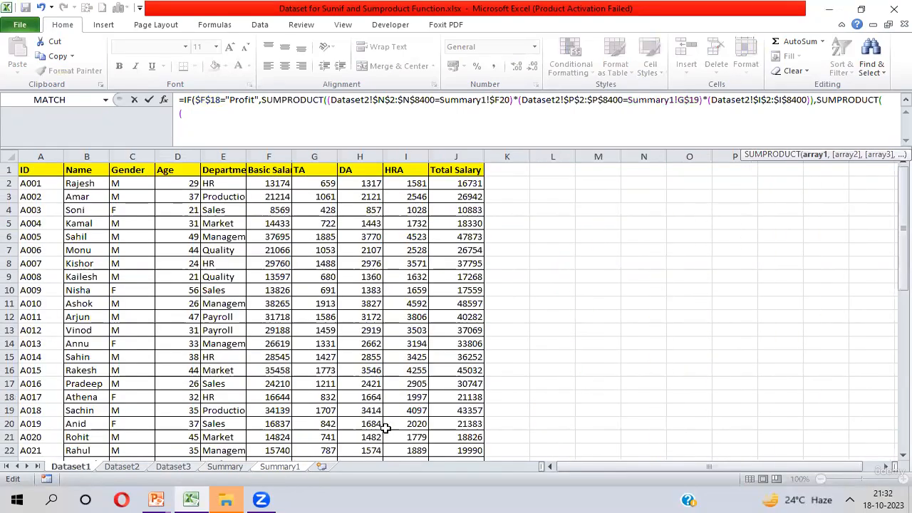
pyautogui.hotkey('ctrl', 'pagedown')
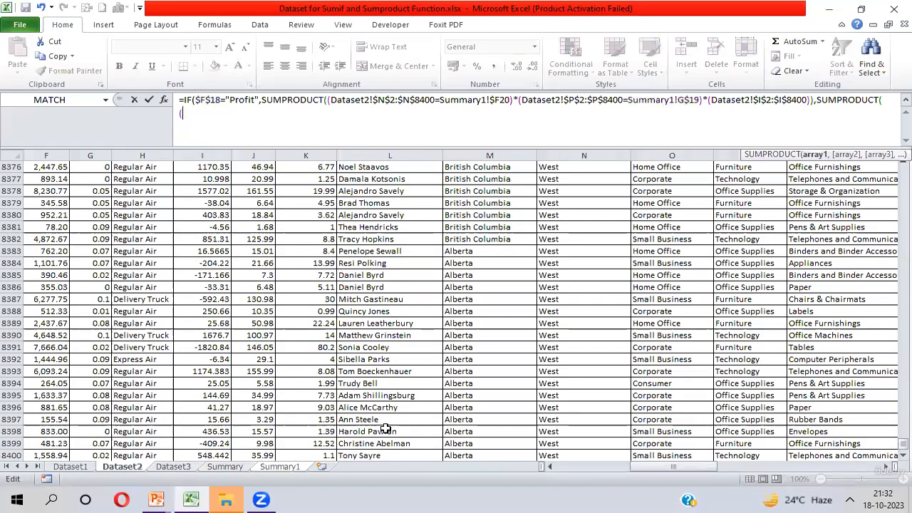
pyautogui.click(578, 283)
pyautogui.hotkey('ctrl', 'Up')
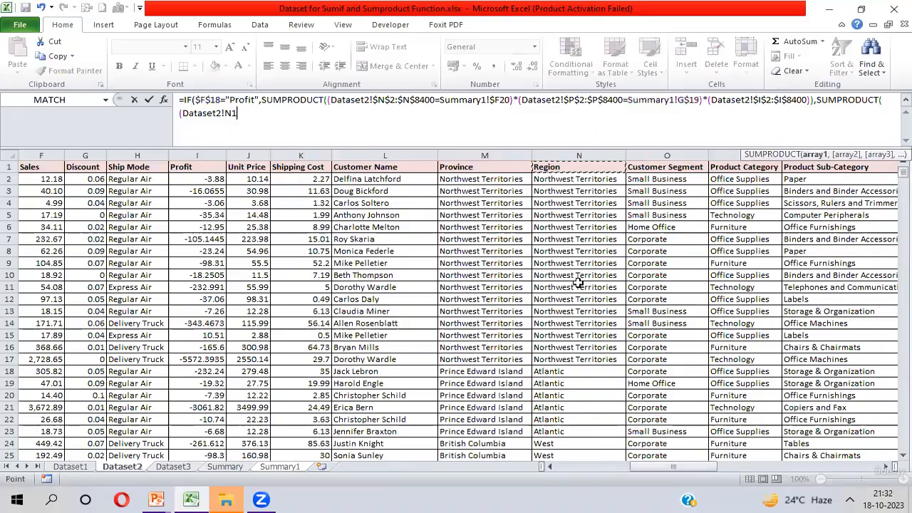
pyautogui.press('Down')
pyautogui.hotkey('ctrl', 'shift', 'Down')
pyautogui.press('F4')
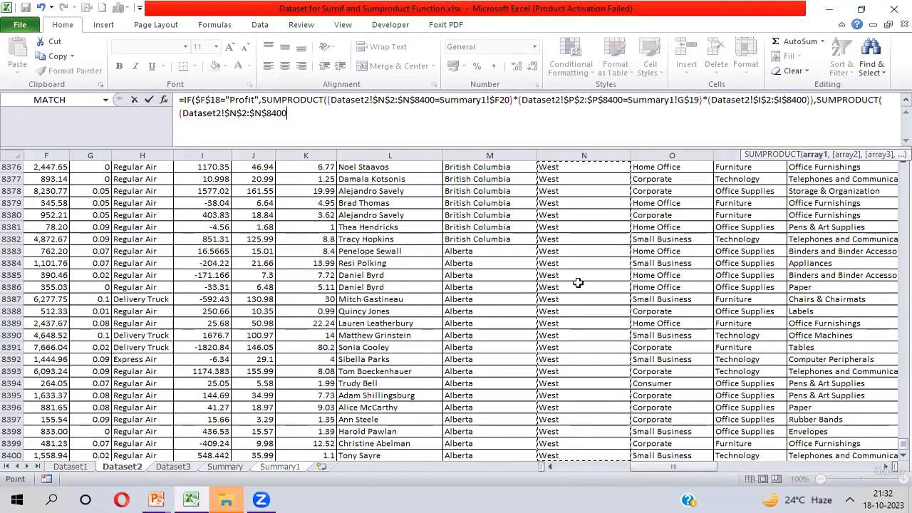
# Step: Match the Region range to Summary1!$F20 in G20's new SUMPRODUCT, close that condition and open a second multiplied one
pyautogui.write('=')
pyautogui.hotkey('ctrl', 'pagedown')
pyautogui.hotkey('ctrl', 'pagedown')
pyautogui.hotkey('ctrl', 'pagedown')
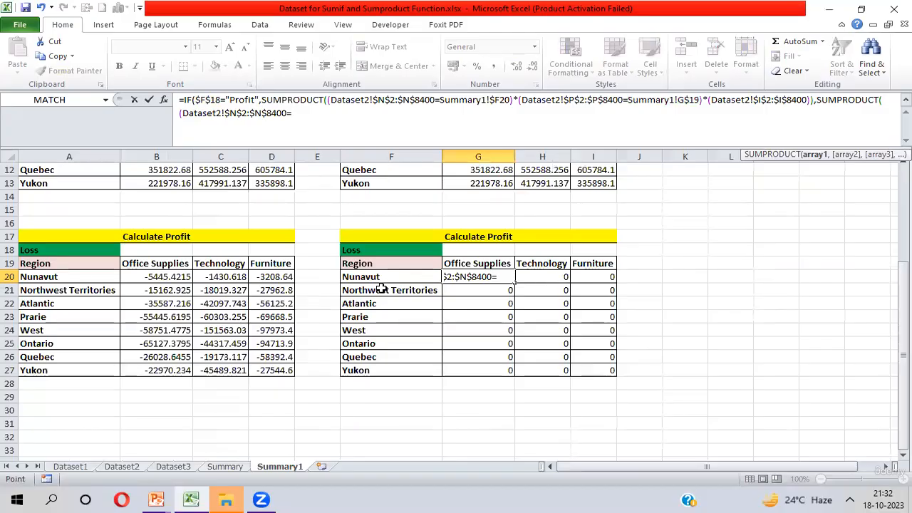
pyautogui.click(382, 278)
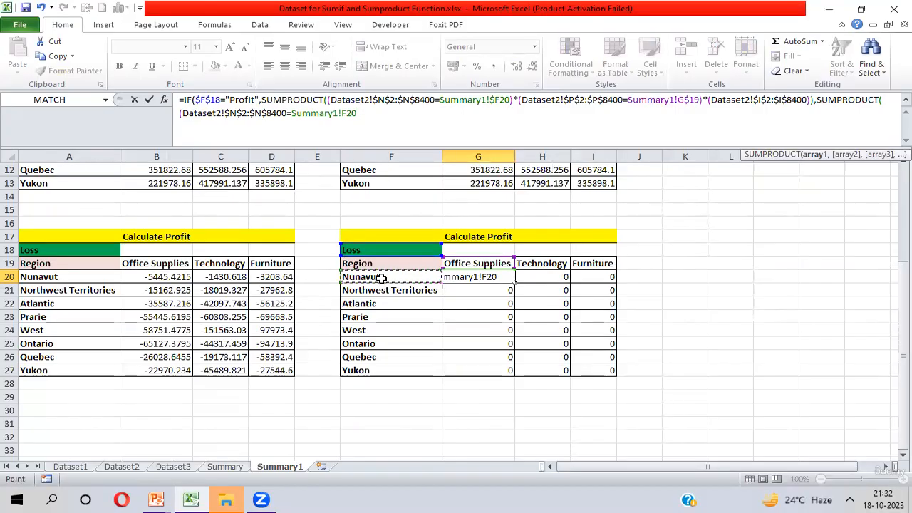
pyautogui.press('F4')
pyautogui.press('F4')
pyautogui.press('F4')
pyautogui.write(')*(')
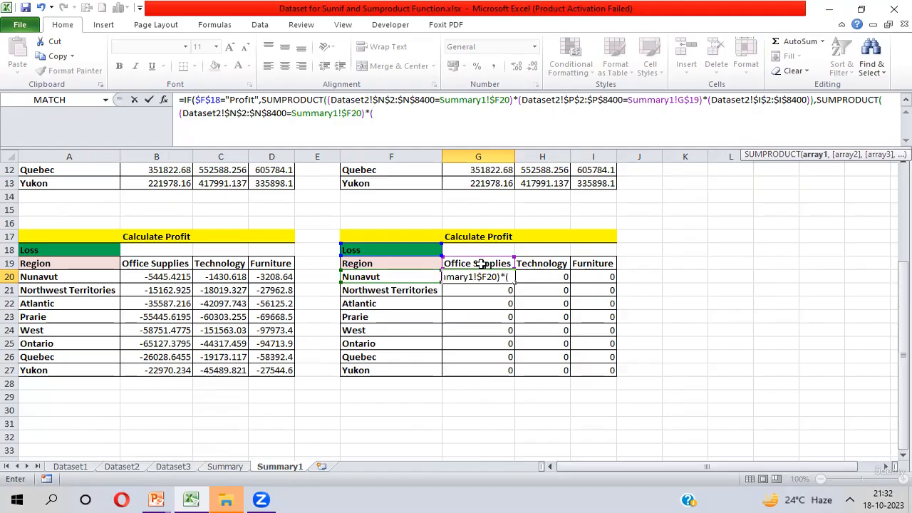
# Step: Set the second condition's range to the absolute Product Category range Dataset2!$P$2:$P$8400
pyautogui.hotkey('ctrl', 'pageup')
pyautogui.hotkey('ctrl', 'pageup')
pyautogui.hotkey('ctrl', 'pageup')
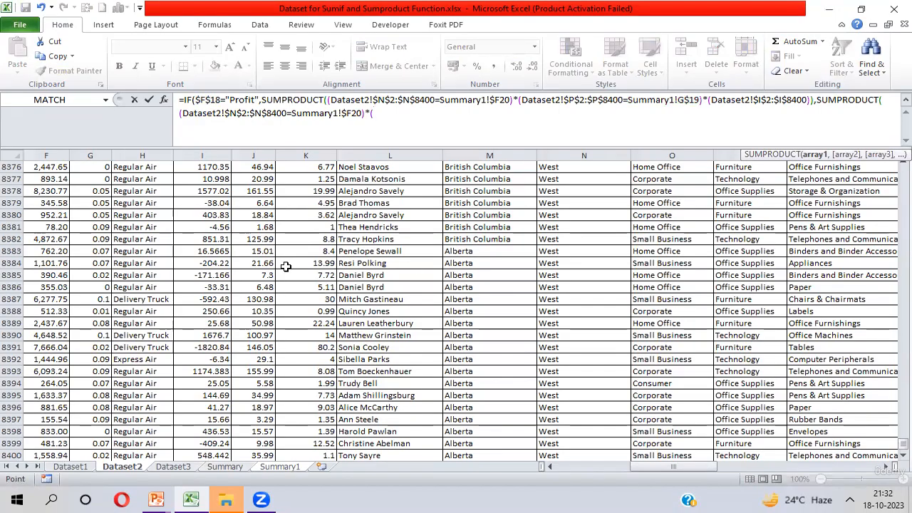
pyautogui.click(285, 266)
pyautogui.hotkey('ctrl', 'Up')
pyautogui.press('Right')
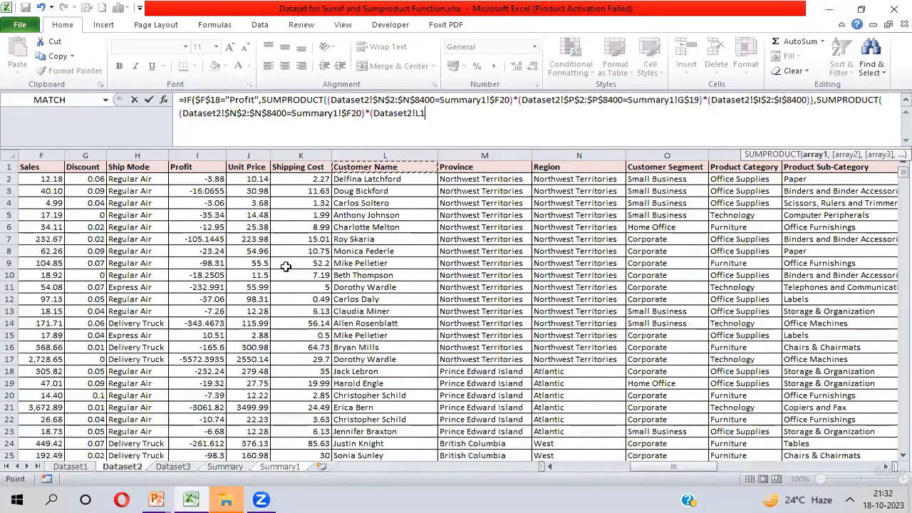
pyautogui.press('Right')
pyautogui.press('Right')
pyautogui.press('Right')
pyautogui.press('Right')
pyautogui.press('Right')
pyautogui.press('Right')
pyautogui.press('Right')
pyautogui.press('Right')
pyautogui.press('Right')
pyautogui.press('Right')
pyautogui.press('Left')
pyautogui.press('Left')
pyautogui.press('Left')
pyautogui.press('Left')
pyautogui.press('Left')
pyautogui.press('Left')
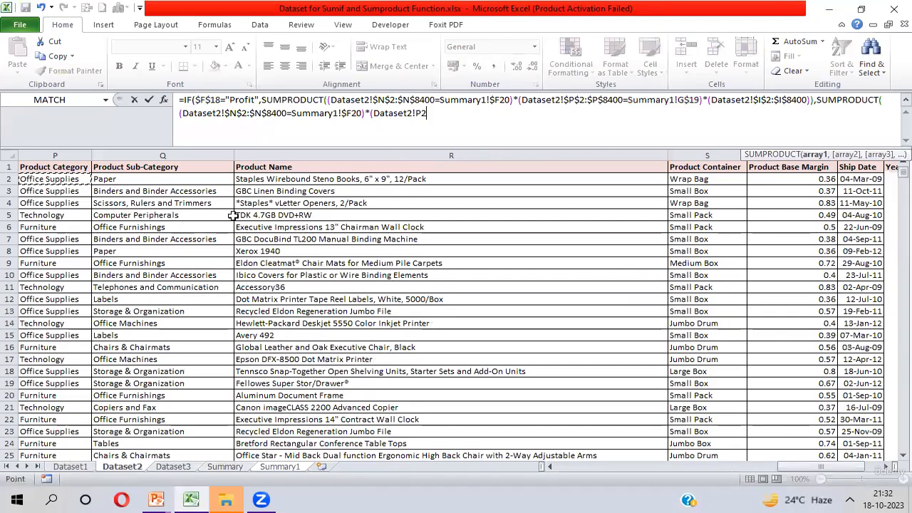
pyautogui.hotkey('ctrl', 'shift', 'Down')
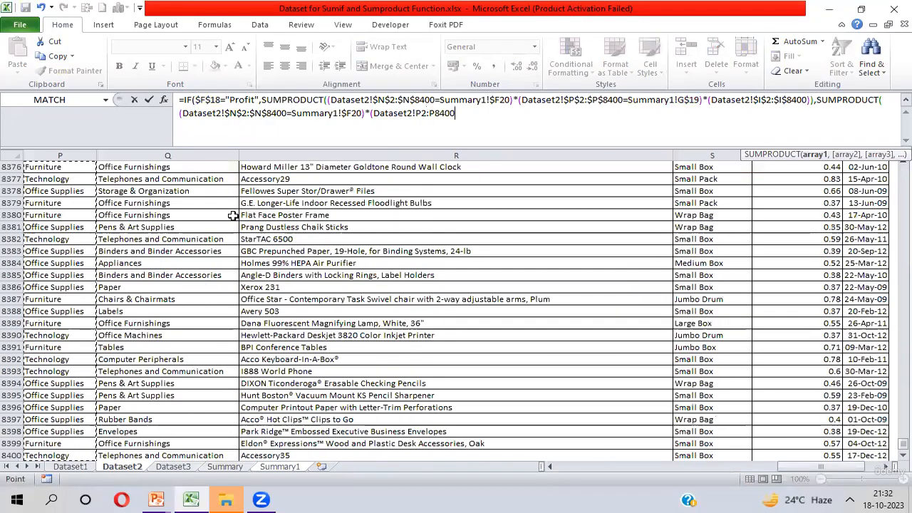
pyautogui.press('F4')
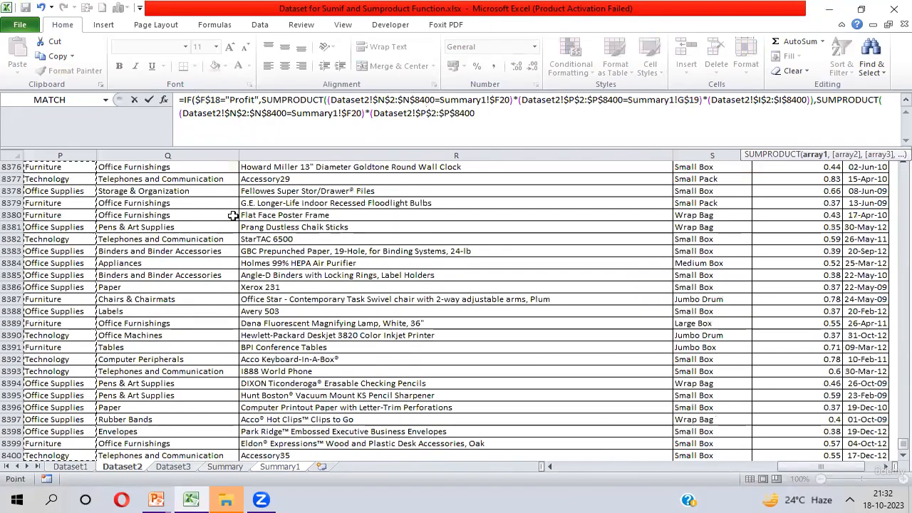
# Step: Match the Product Category range to the header Summary1!G$19 with its row locked, and open a third multiplied condition
pyautogui.write('=')
pyautogui.hotkey('ctrl', 'pagedown')
pyautogui.hotkey('ctrl', 'pagedown')
pyautogui.hotkey('ctrl', 'pagedown')
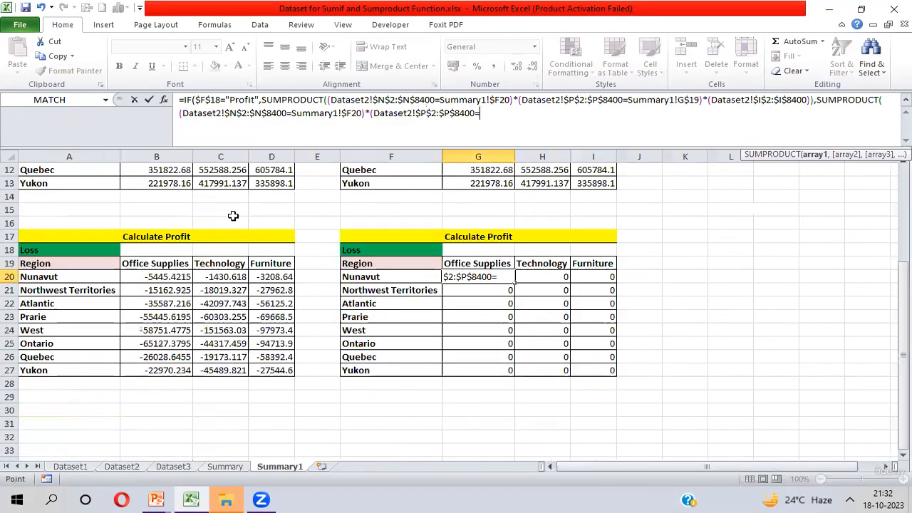
pyautogui.click(474, 263)
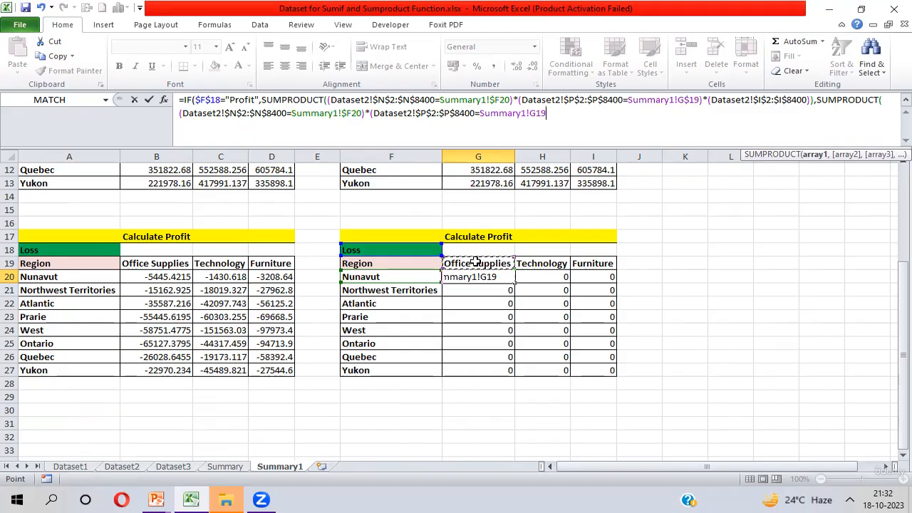
pyautogui.press('F4')
pyautogui.press('F4')
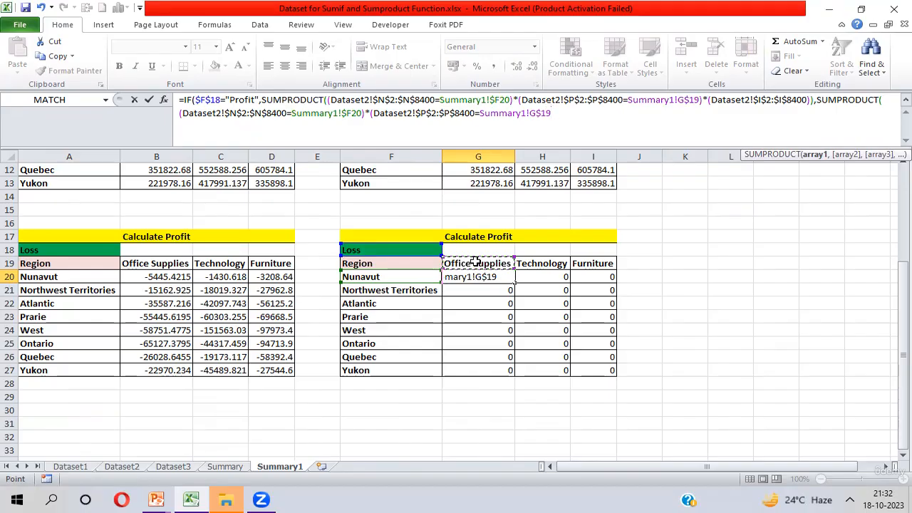
pyautogui.write(')*(')
# Step: Make the third condition test the absolute Profit range Dataset2!$I$2:$I$8400 for values <0, and open a final multiplied array
pyautogui.hotkey('ctrl', 'pageup')
pyautogui.hotkey('ctrl', 'pageup')
pyautogui.hotkey('ctrl', 'pageup')
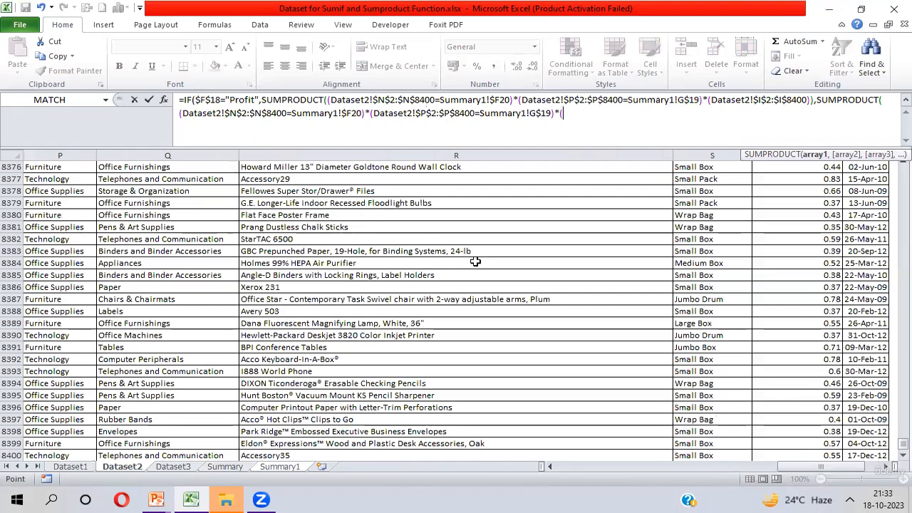
pyautogui.click(193, 305)
pyautogui.hotkey('ctrl', 'Up')
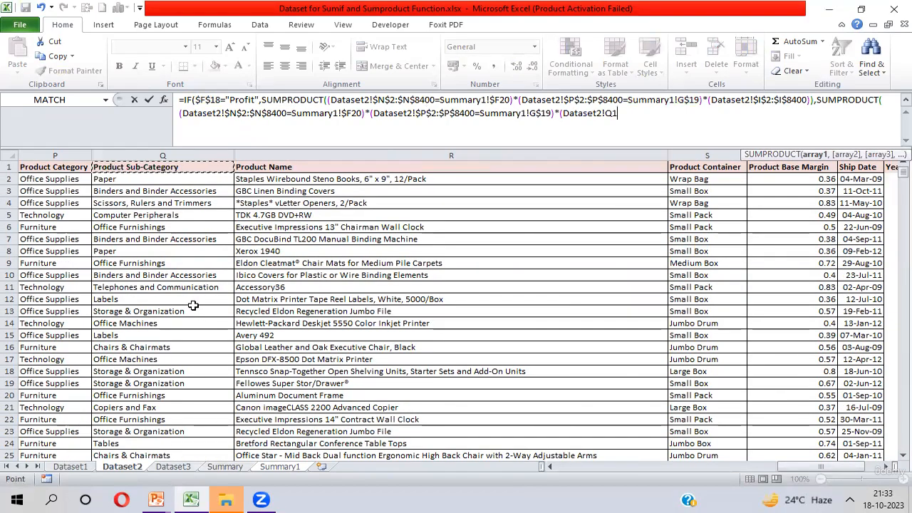
pyautogui.hotkey('ctrl', 'Left')
pyautogui.press('Right')
pyautogui.press('Right')
pyautogui.press('Right')
pyautogui.press('Right')
pyautogui.press('Right')
pyautogui.press('Right')
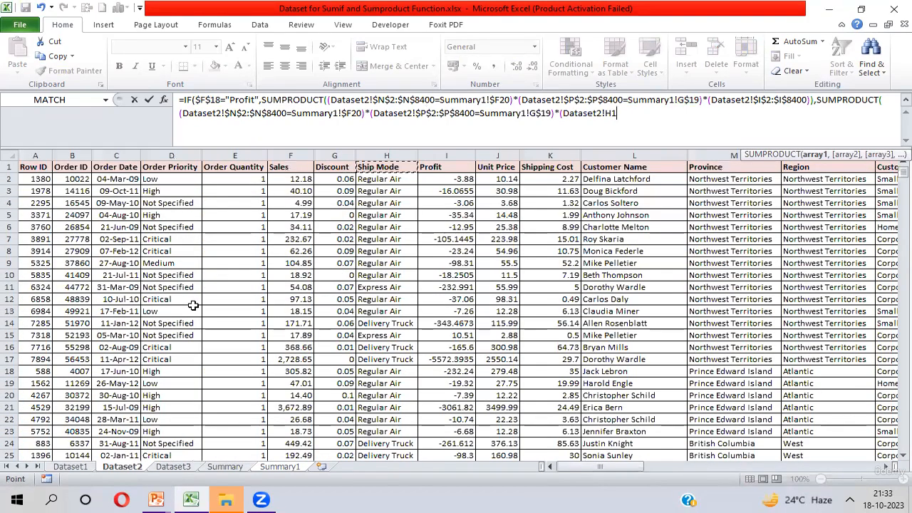
pyautogui.press('Right')
pyautogui.press('Right')
pyautogui.press('Down')
pyautogui.hotkey('ctrl', 'shift', 'Down')
pyautogui.press('F4')
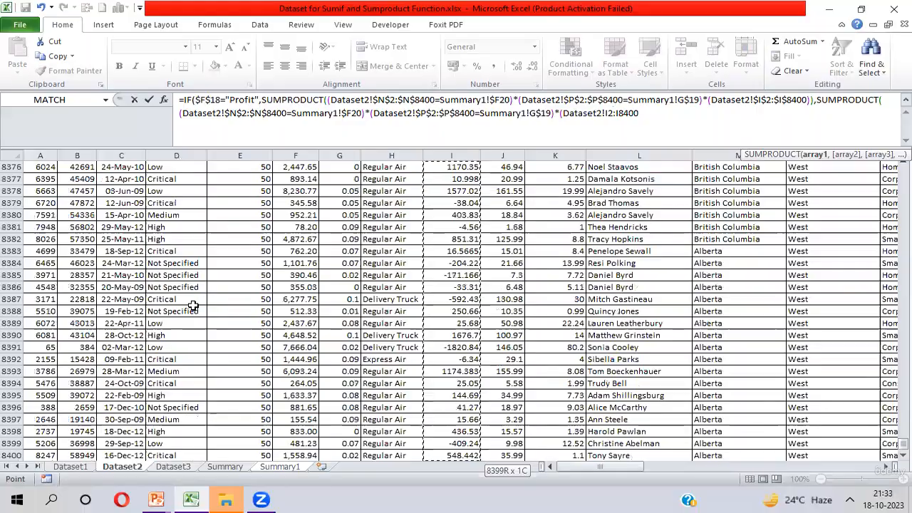
pyautogui.write('<')
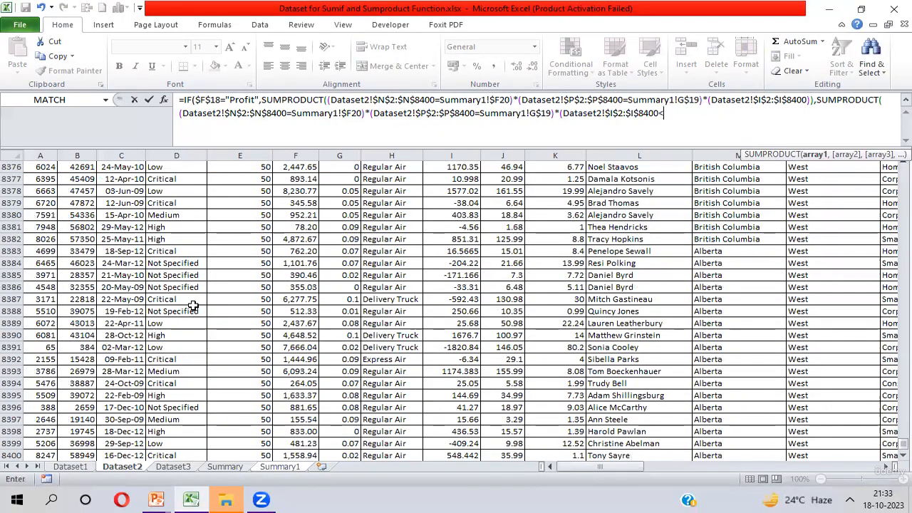
pyautogui.write('0)*(')
# Step: Add the absolute Profit range Dataset2!$I$2:$I$8400 as the final array to sum, and complete the IF formula in G20
pyautogui.click(300, 236)
pyautogui.hotkey('ctrl', 'Up')
pyautogui.press('Down')
pyautogui.press('Right')
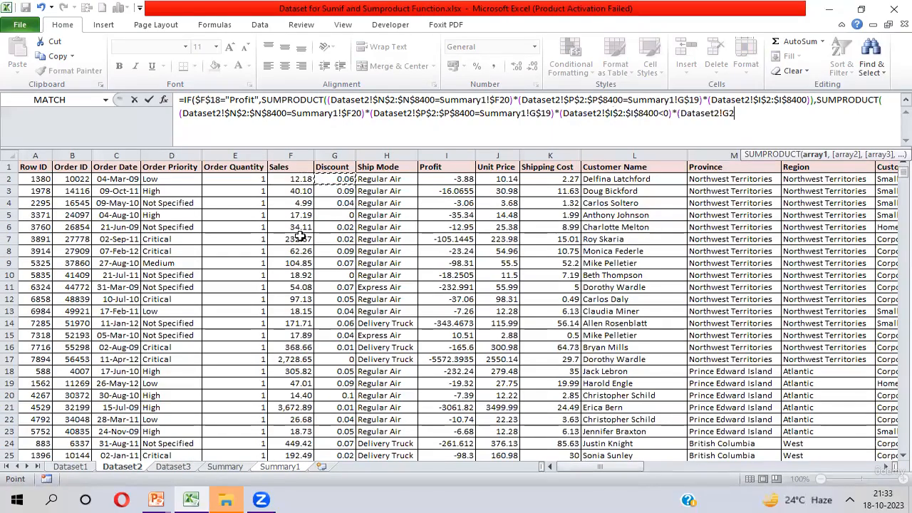
pyautogui.press('Right')
pyautogui.press('Right')
pyautogui.hotkey('ctrl', 'shift', 'Down')
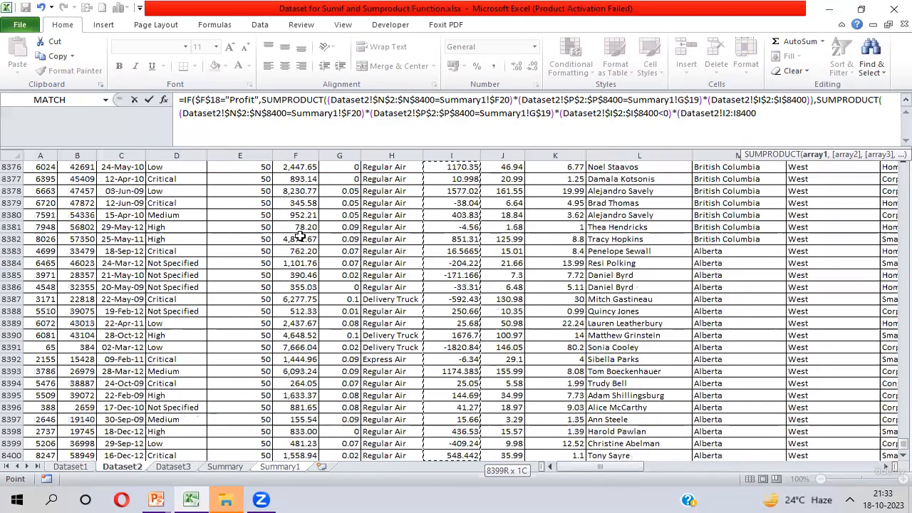
pyautogui.press('F4')
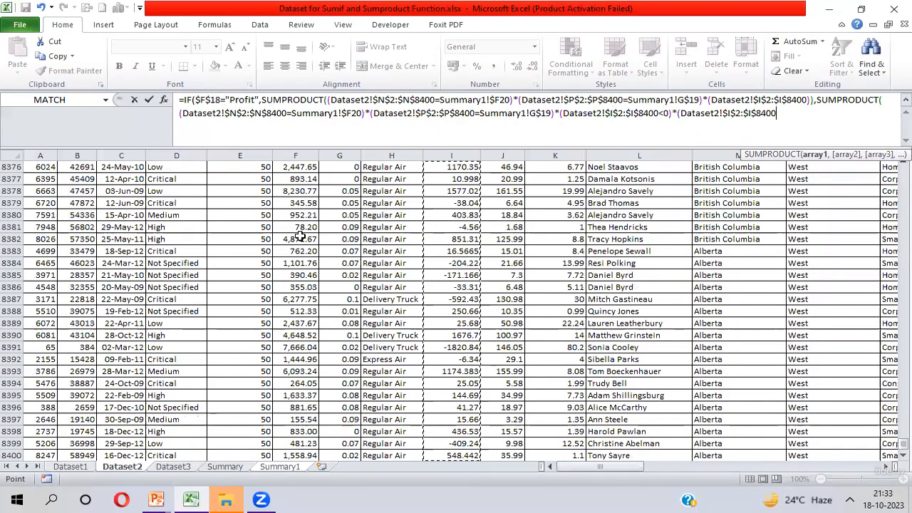
pyautogui.write(')')
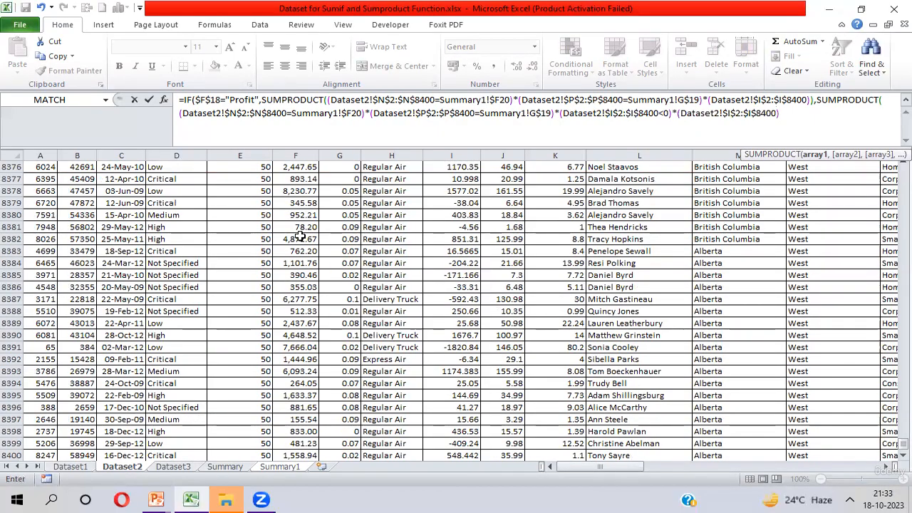
pyautogui.write(')')
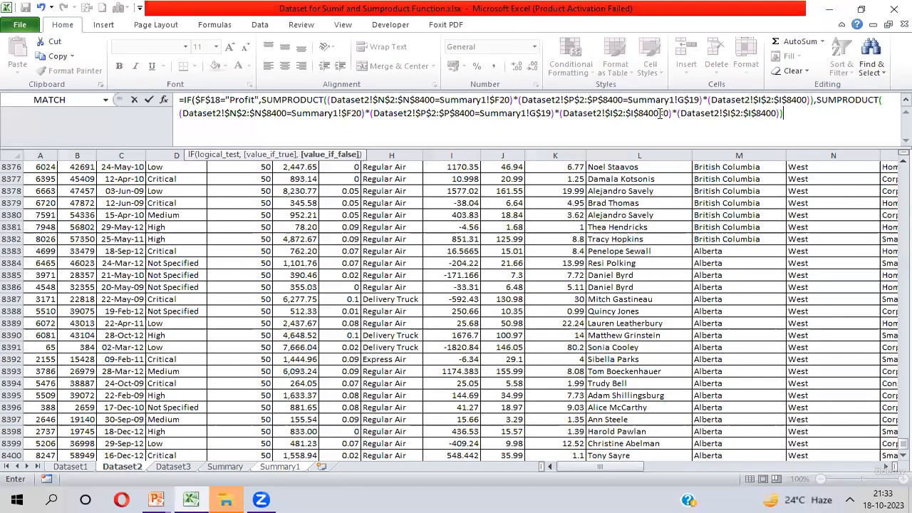
pyautogui.moveTo(658, 114); pyautogui.dragTo(670, 115)
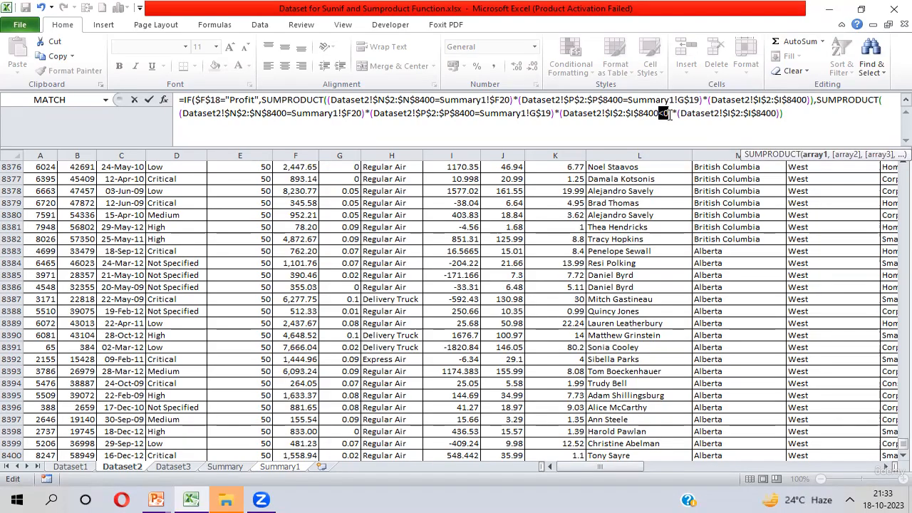
pyautogui.press('Return')
pyautogui.press('Return')
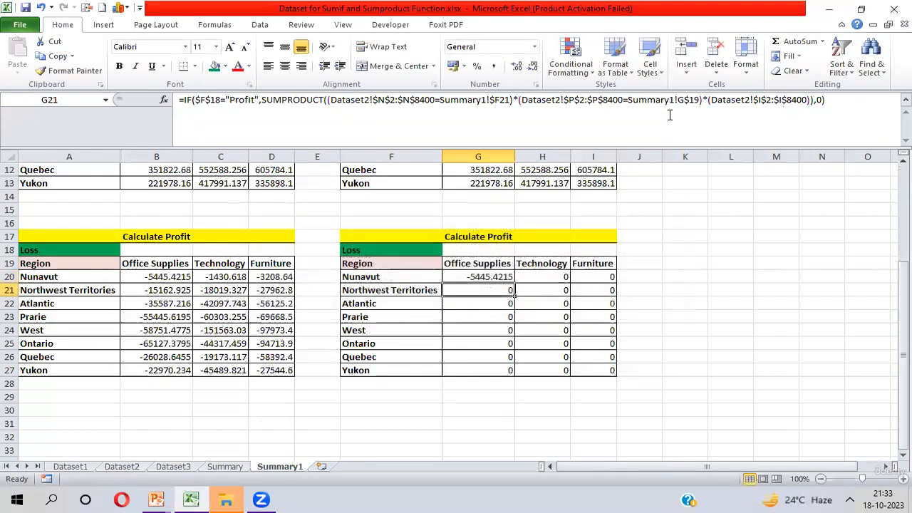
# Step: Copy the completed IF and SUMPRODUCT formula from G20 across and down through I27
pyautogui.press('Up')
pyautogui.hotkey('ctrl', 'shift', 'Right')
pyautogui.hotkey('ctrl', 'shift', 'Down')
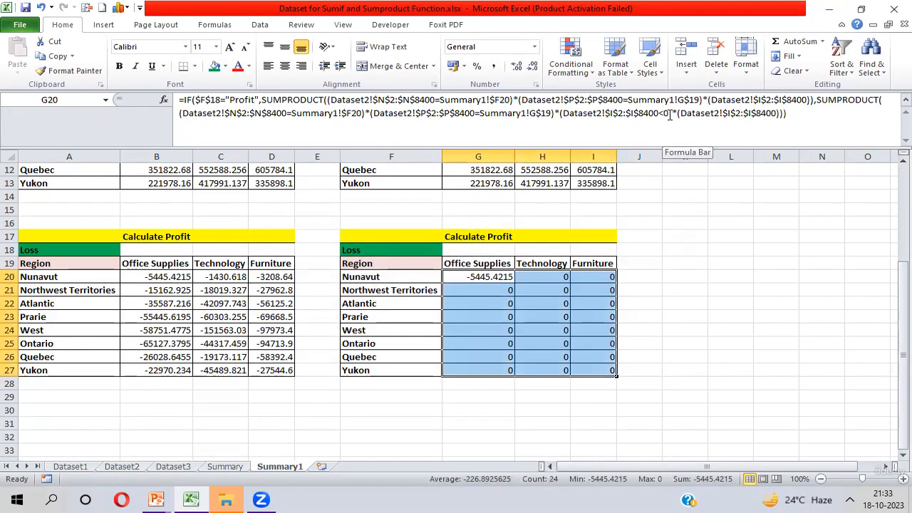
pyautogui.hotkey('ctrl', 'r')
pyautogui.hotkey('ctrl', 'd')
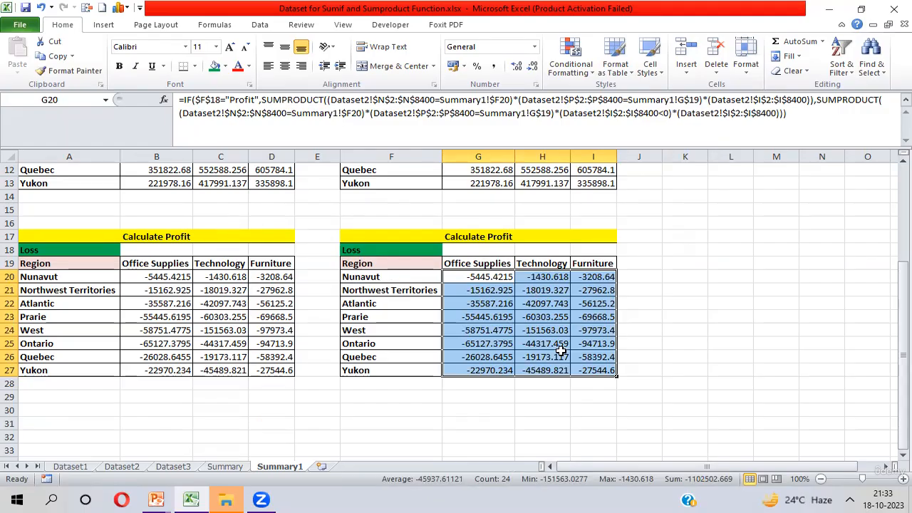
# Step: Choose Profit in A18 for the SUMIFS table and select its result cells from B20
pyautogui.click(79, 249)
pyautogui.hotkey('alt', 'Down')
pyautogui.press('Up')
pyautogui.press('Return')
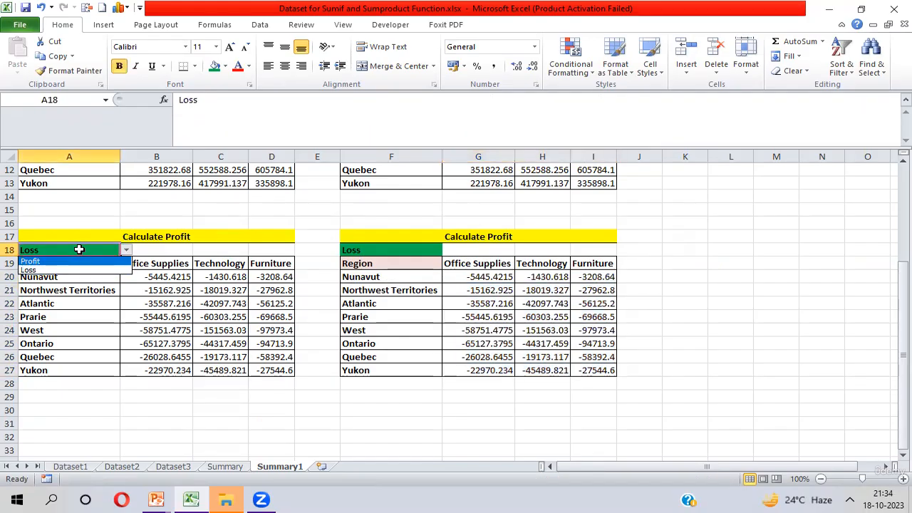
pyautogui.press('Down')
pyautogui.press('Right')
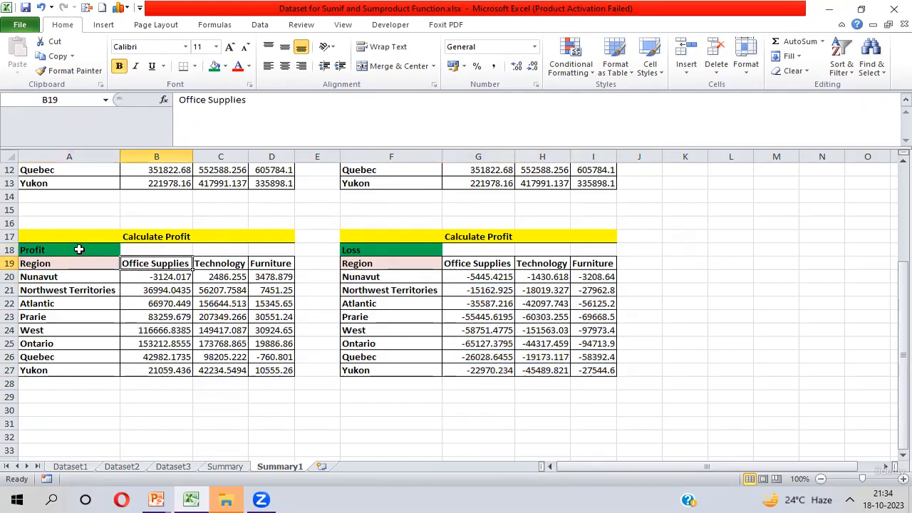
pyautogui.press('Down')
pyautogui.hotkey('ctrl', 'shift', 'Right')
pyautogui.hotkey('ctrl', 'shift', 'Down')
# Step: Choose Profit in F18 for the SUMPRODUCT table
pyautogui.click(79, 250)
pyautogui.hotkey('ctrl', 'Right')
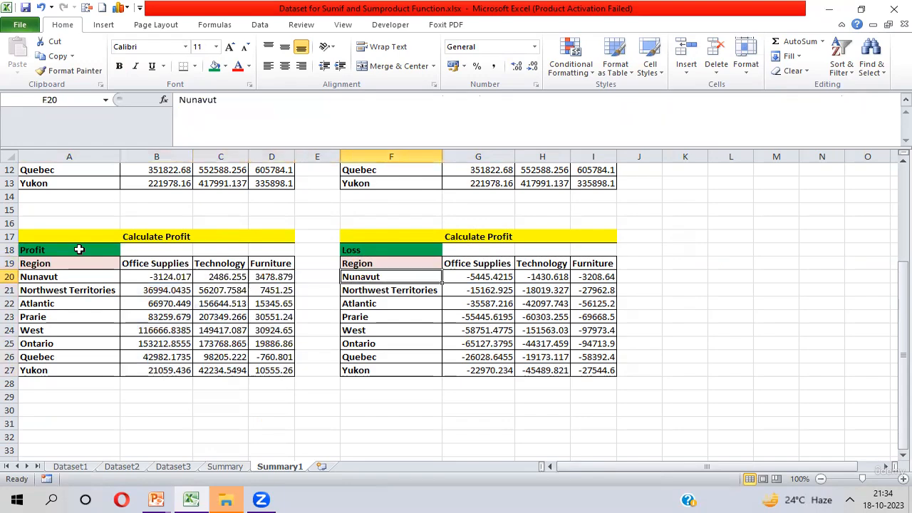
pyautogui.hotkey('alt', 'Down')
pyautogui.press('Up')
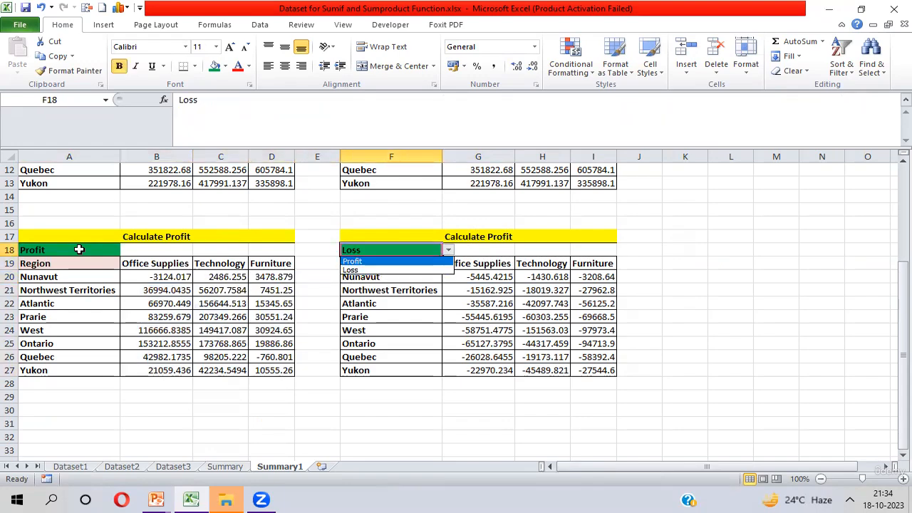
pyautogui.press('Return')
# Step: Compare the SUMPRODUCT formula and results in G20 with the SUMIFS formula and results in B20
pyautogui.press('Down')
pyautogui.press('Down')
pyautogui.press('Down')
pyautogui.press('Right')
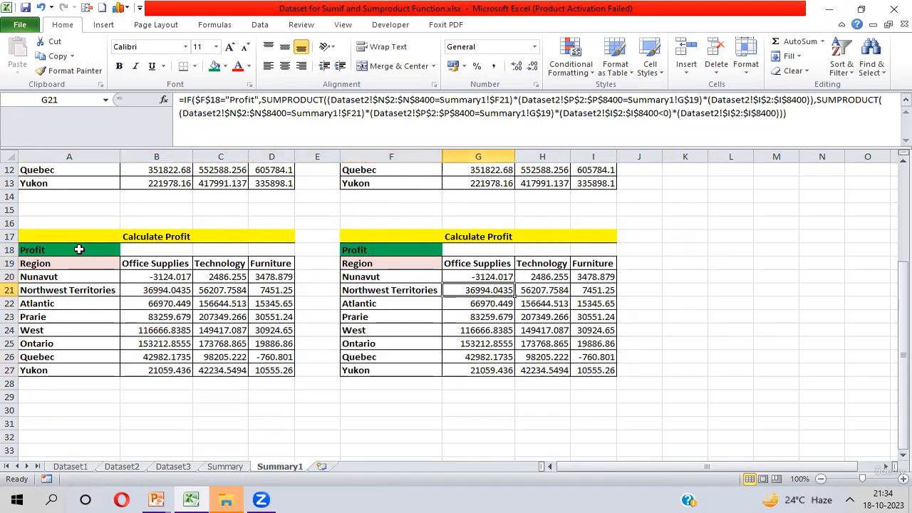
pyautogui.press('Up')
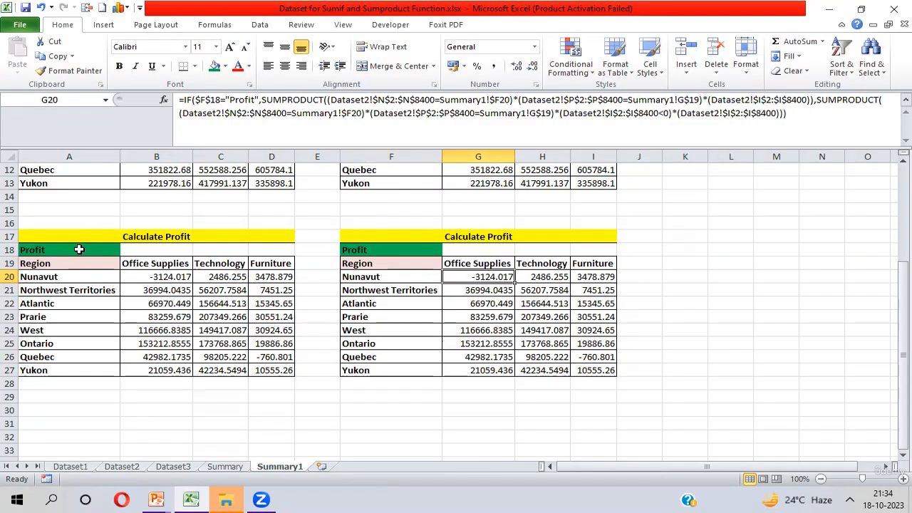
pyautogui.press('Left')
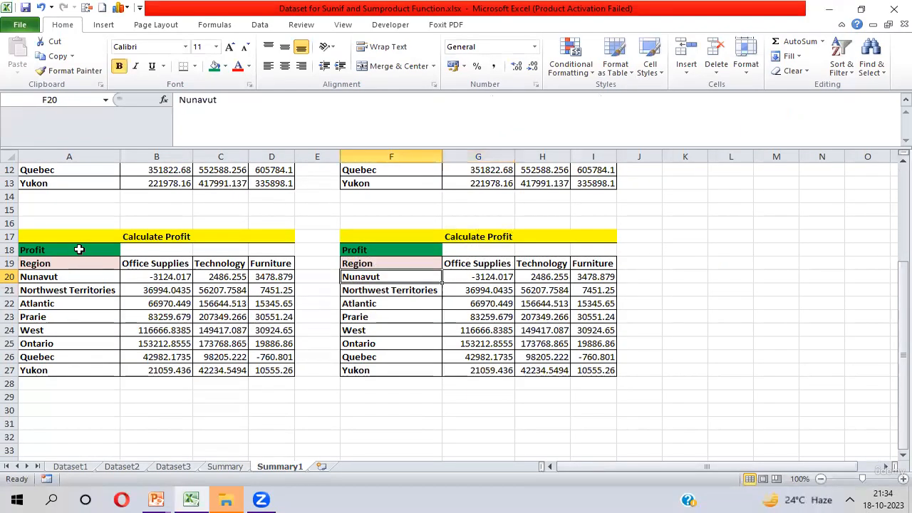
pyautogui.hotkey('ctrl', 'Left')
pyautogui.press('Left')
pyautogui.press('Left')
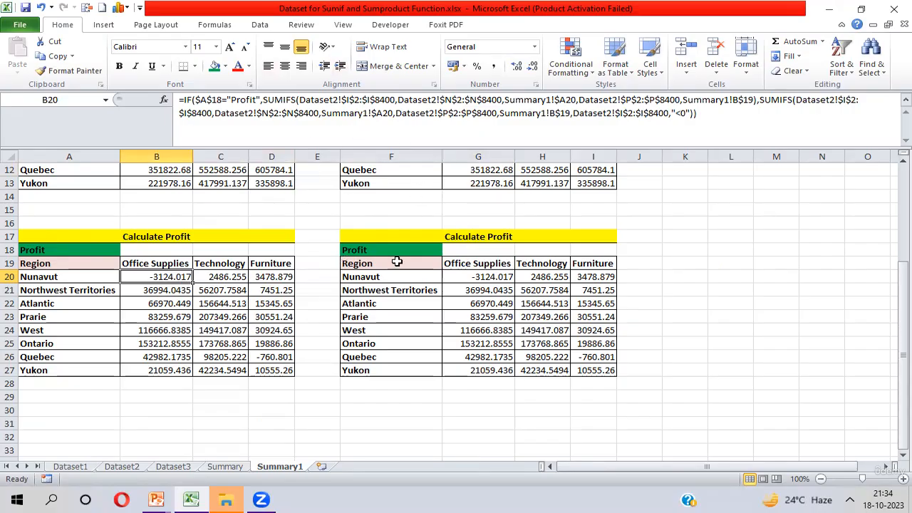
pyautogui.click(476, 267)
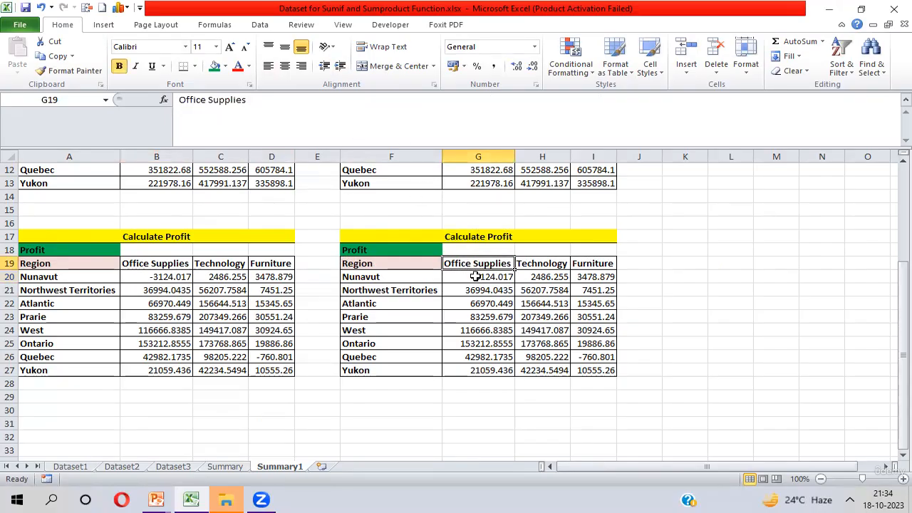
pyautogui.click(476, 277)
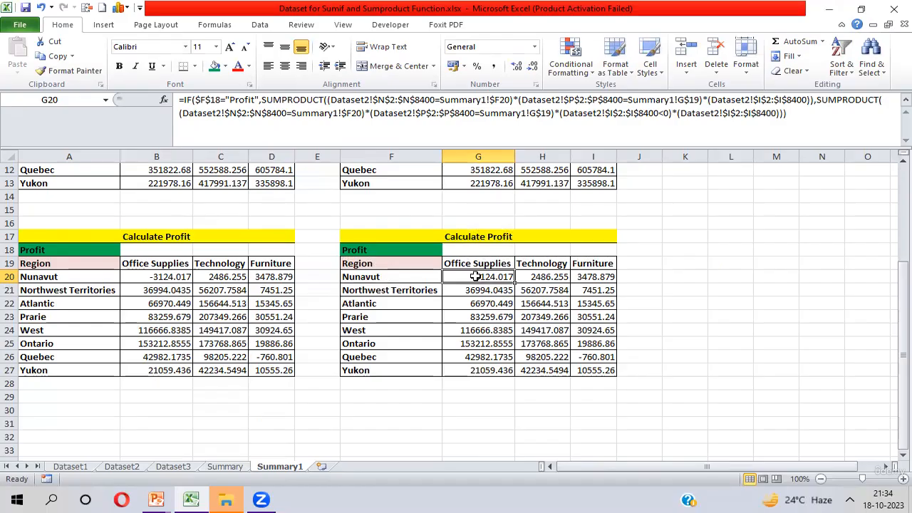